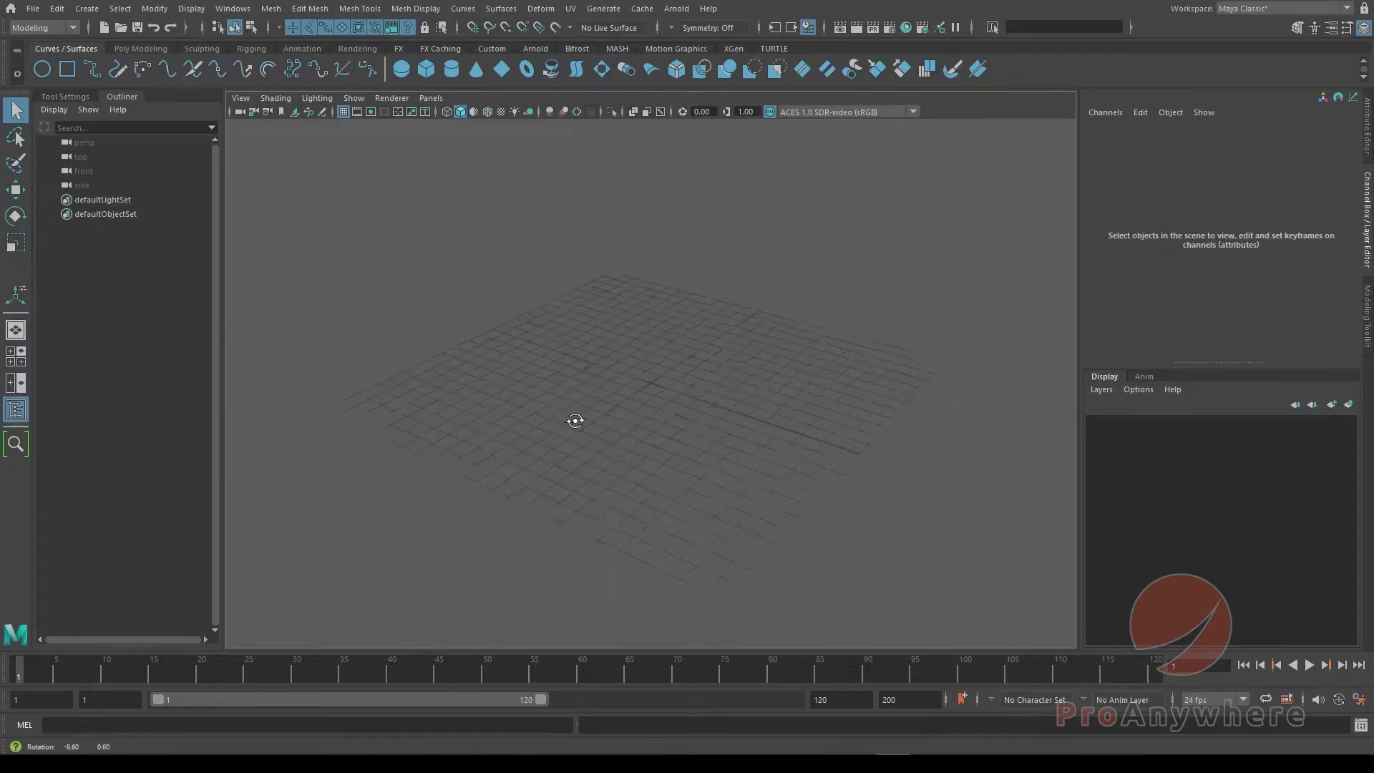
Create a polygon cube at the origin of the grid and select it.
click(87, 9)
mouse_move(179, 62)
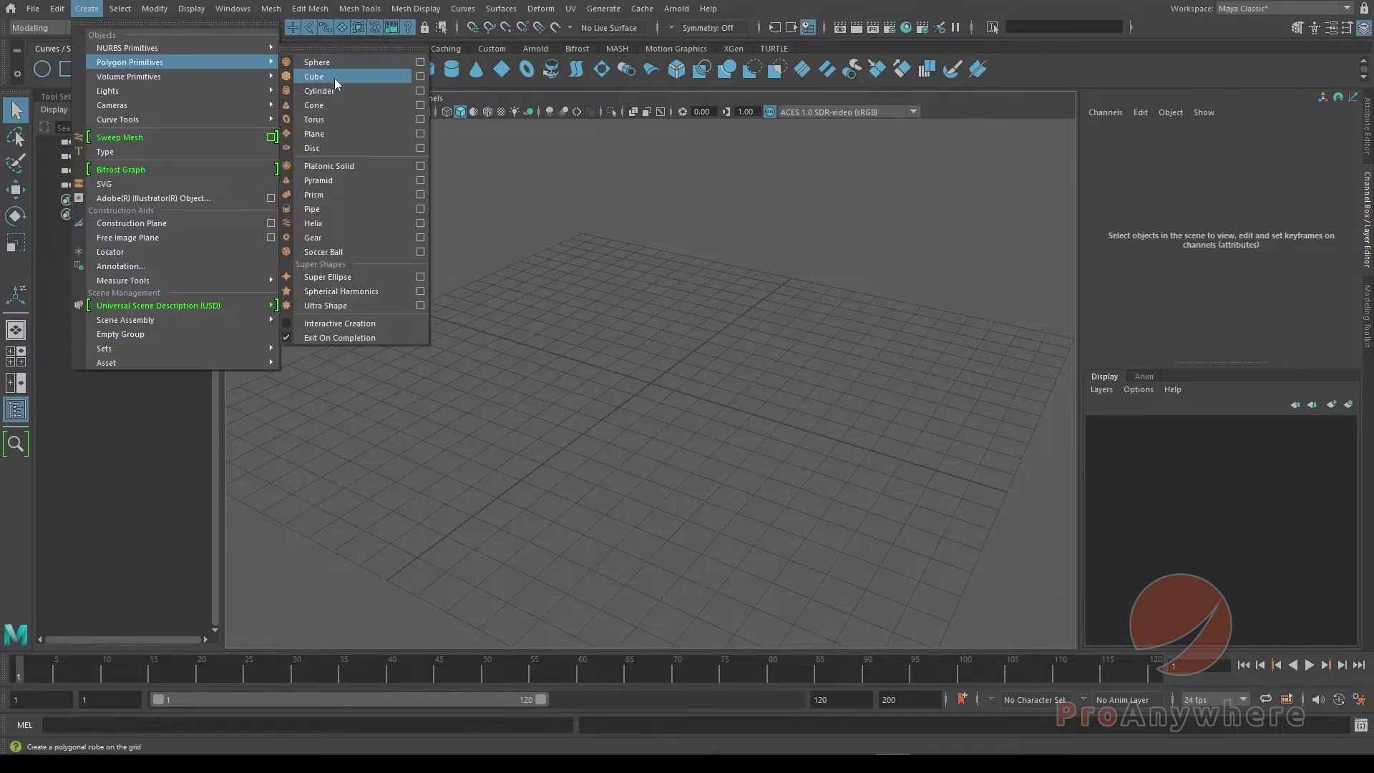
click(334, 76)
alt+right_drag(654, 441, 700, 377)
click(712, 356)
click(669, 363)
Move the cube up and sideways off the grid to about X 2.69, Y 3.47, Z 0.
key(w)
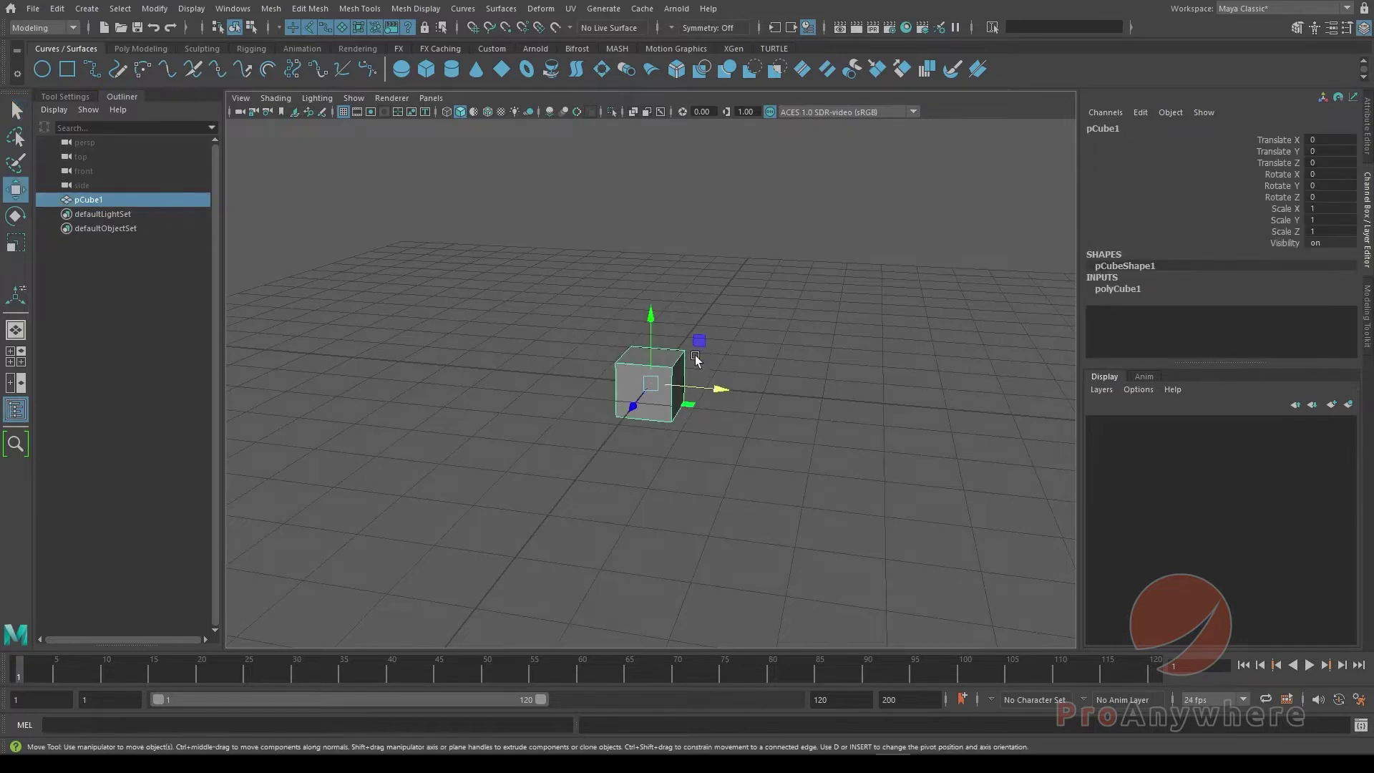
drag(692, 344, 842, 249)
alt+middle_drag(842, 249, 792, 298)
Reshape the cube in vertex mode by moving its corner vertices outward into an irregular, tapered block.
click(776, 270)
right_drag(778, 272, 801, 216)
click(808, 227)
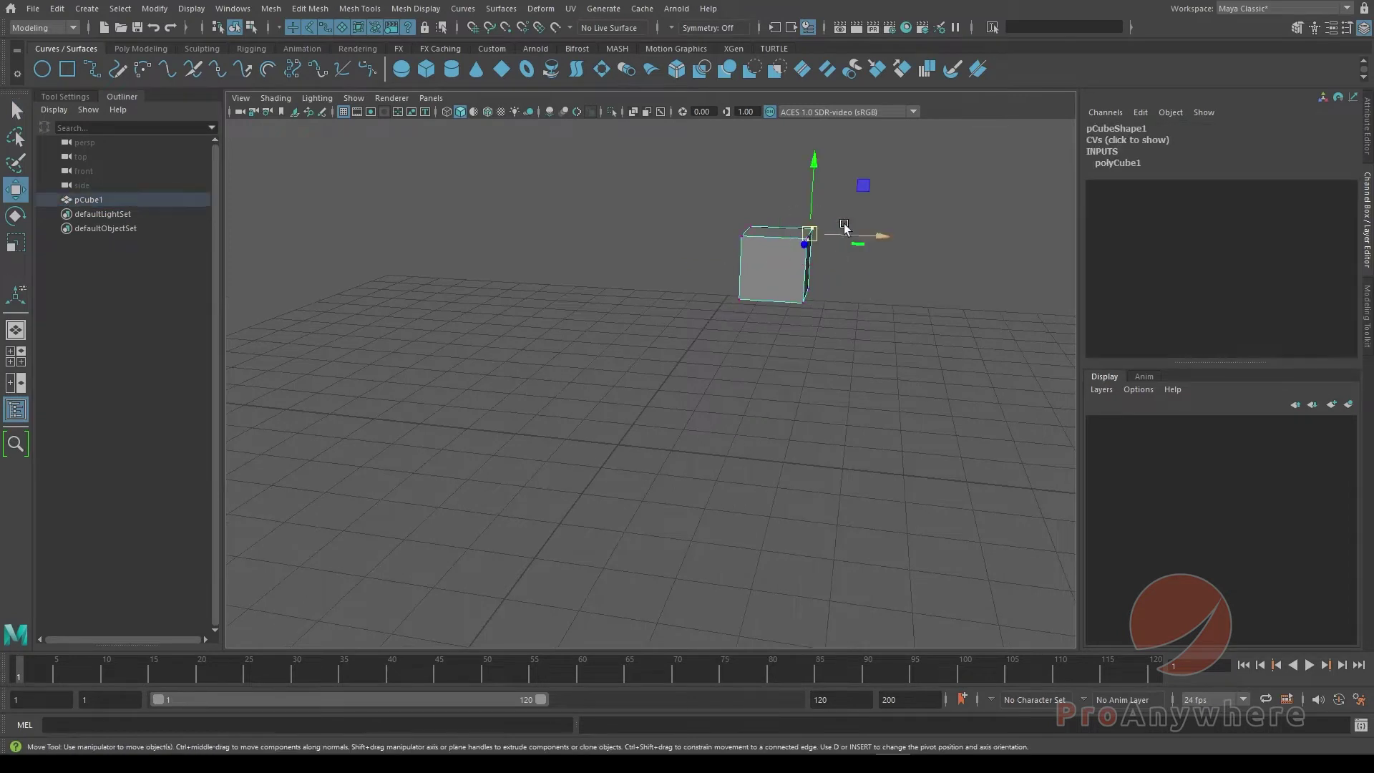
drag(865, 185, 896, 156)
drag(691, 209, 804, 167)
drag(863, 351, 793, 292)
middle_drag(854, 254, 883, 288)
drag(737, 267, 806, 168)
middle_drag(806, 168, 817, 194)
Return the reshaped cube to object mode, deselect it and show wireframe on shaded in the viewport.
right_drag(816, 194, 883, 268)
key(q)
click(883, 267)
click(819, 256)
alt+drag(819, 256, 777, 319)
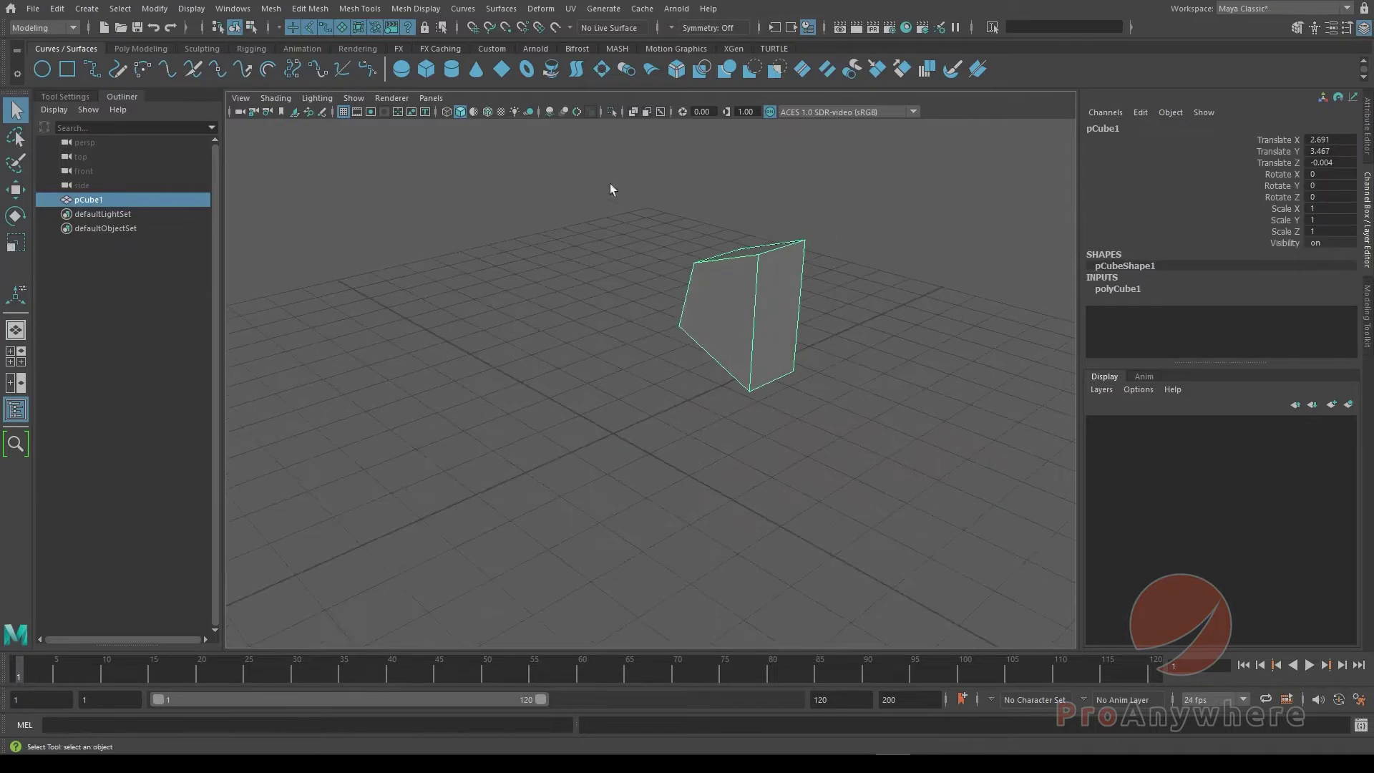
alt+drag(499, 159, 602, 355)
click(644, 450)
alt+drag(645, 451, 586, 409)
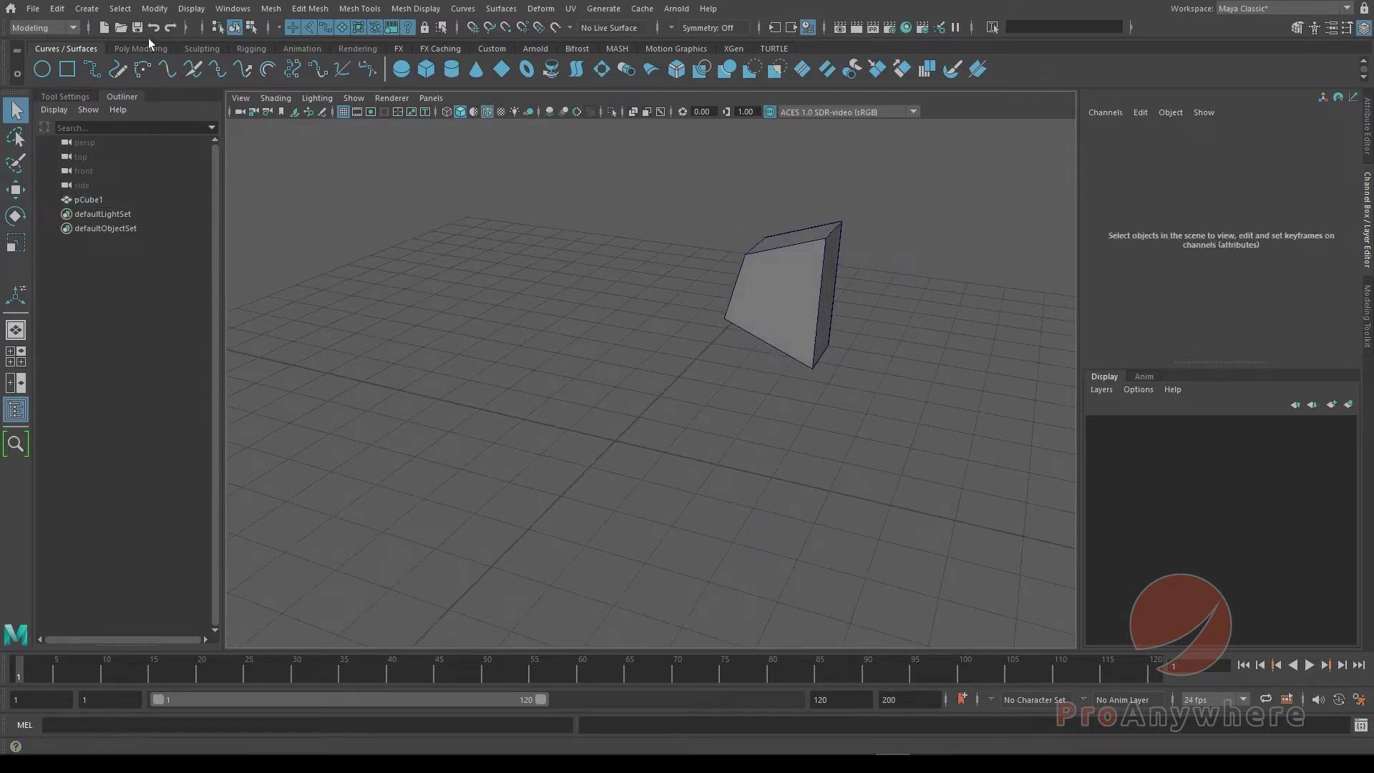
Create a second polygon cube at the origin and deselect it.
click(87, 9)
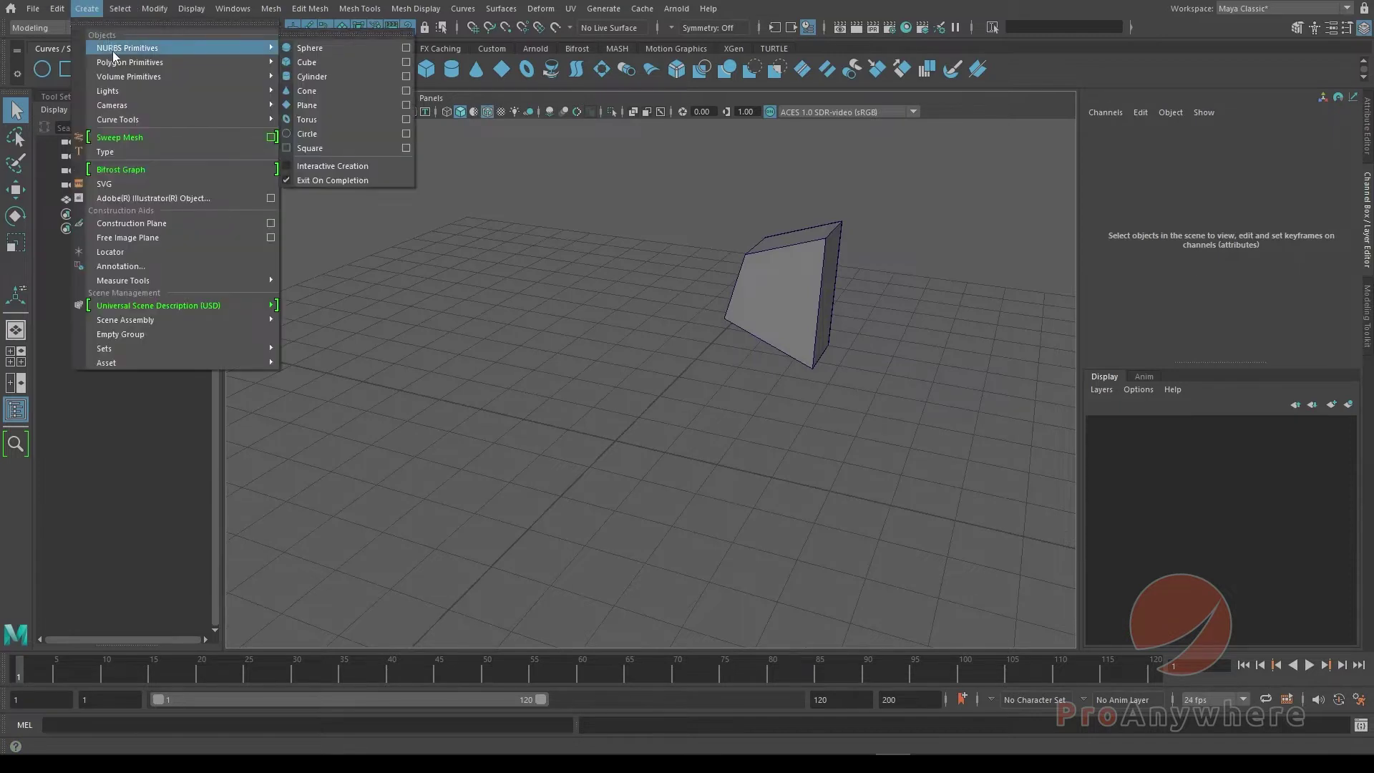
mouse_move(115, 62)
click(299, 77)
alt+drag(598, 410, 717, 400)
click(718, 400)
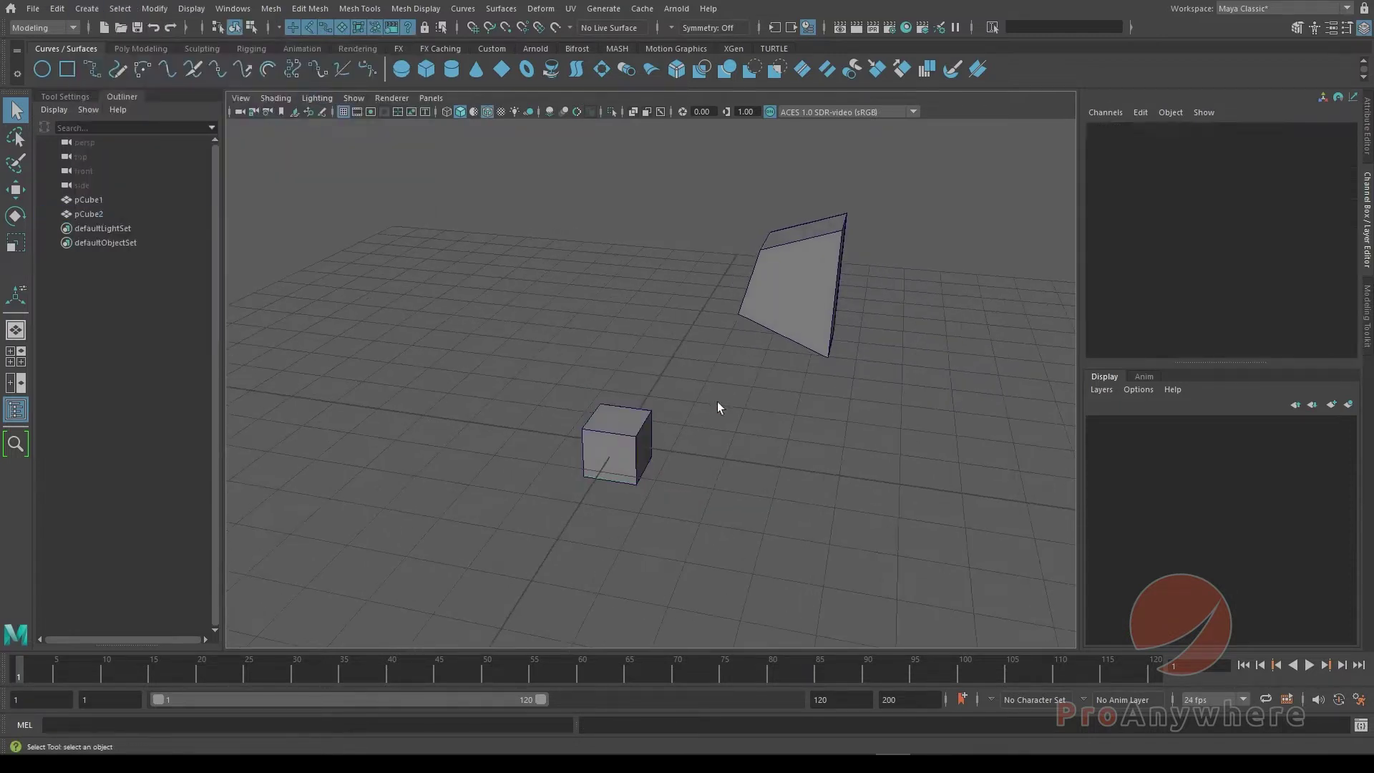
Set the reshaped cube's object display to Template and try to select it in the viewport.
click(839, 282)
alt+drag(734, 326, 789, 372)
drag(600, 323, 601, 324)
drag(690, 246, 801, 300)
click(191, 8)
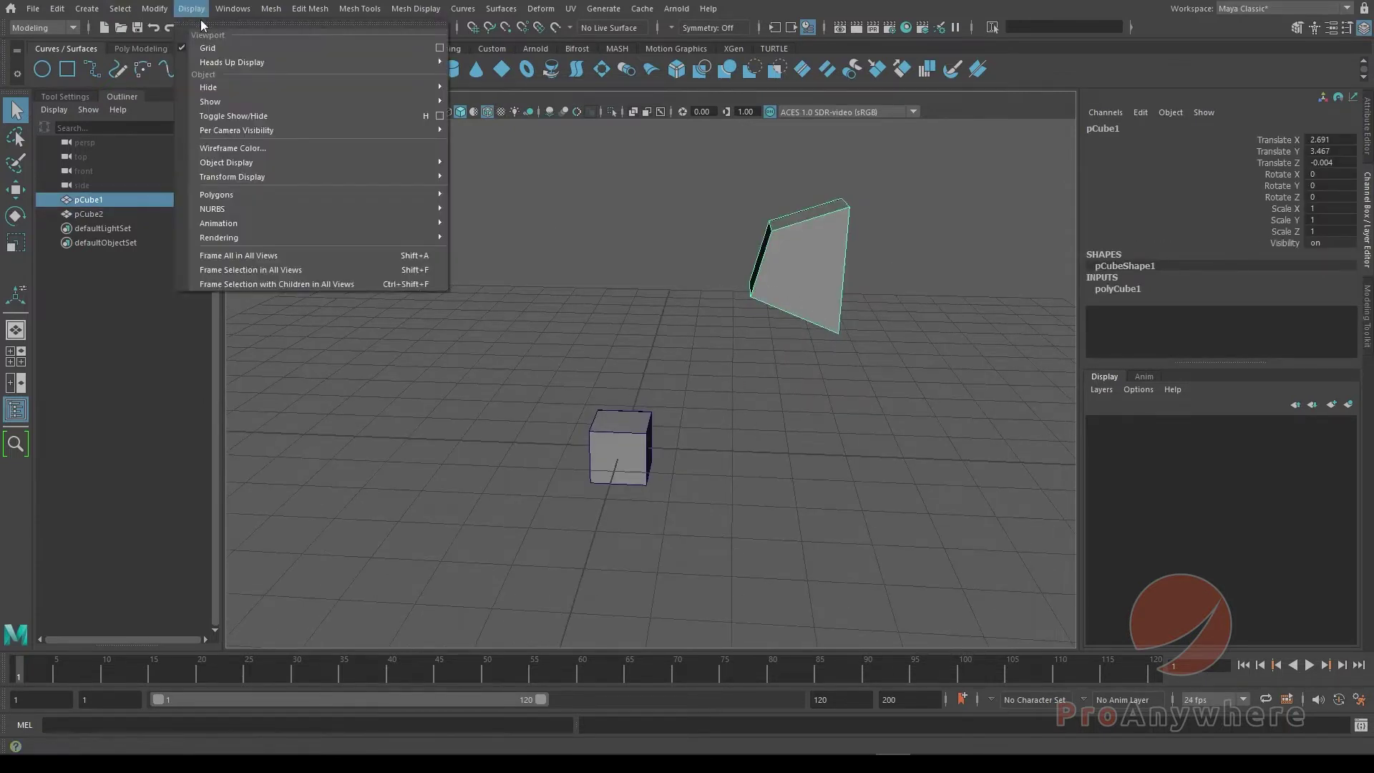
mouse_move(216, 165)
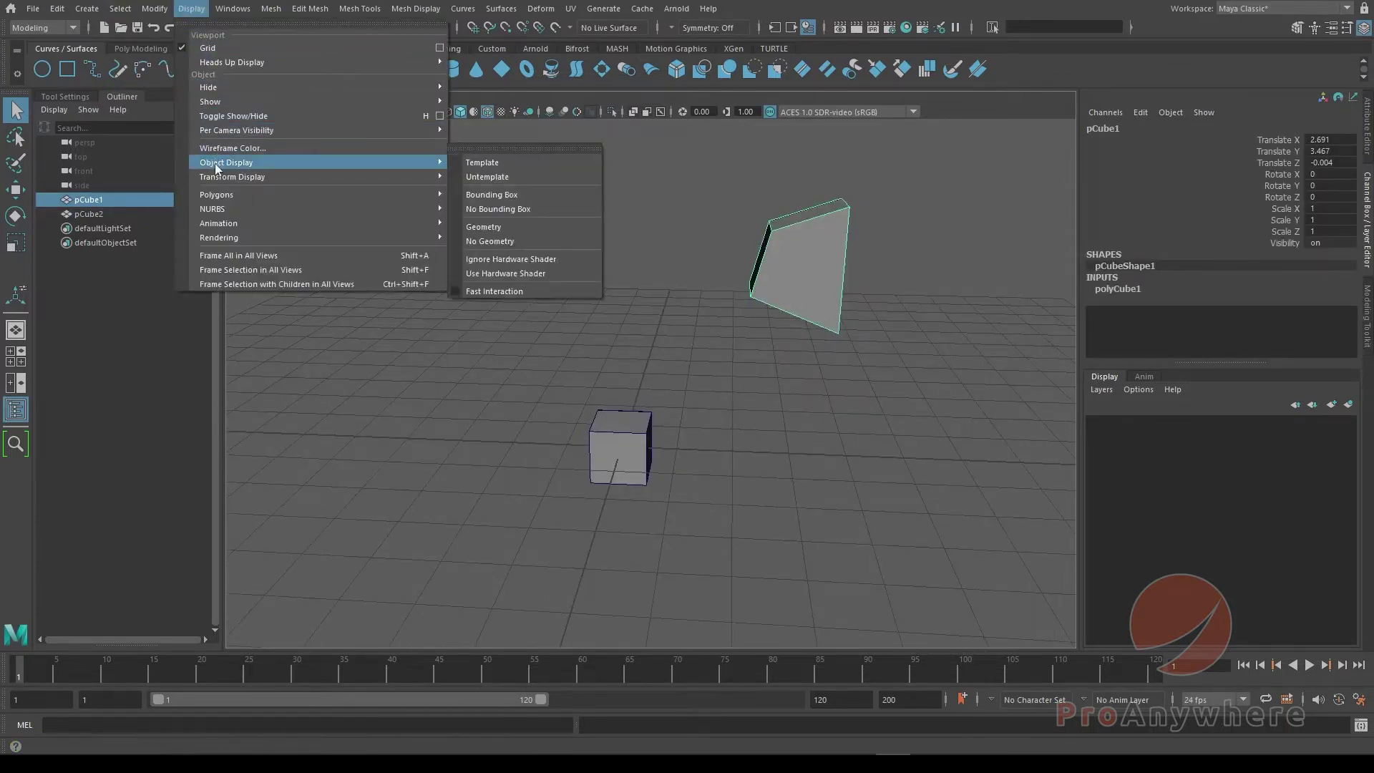
click(482, 163)
drag(784, 188, 839, 285)
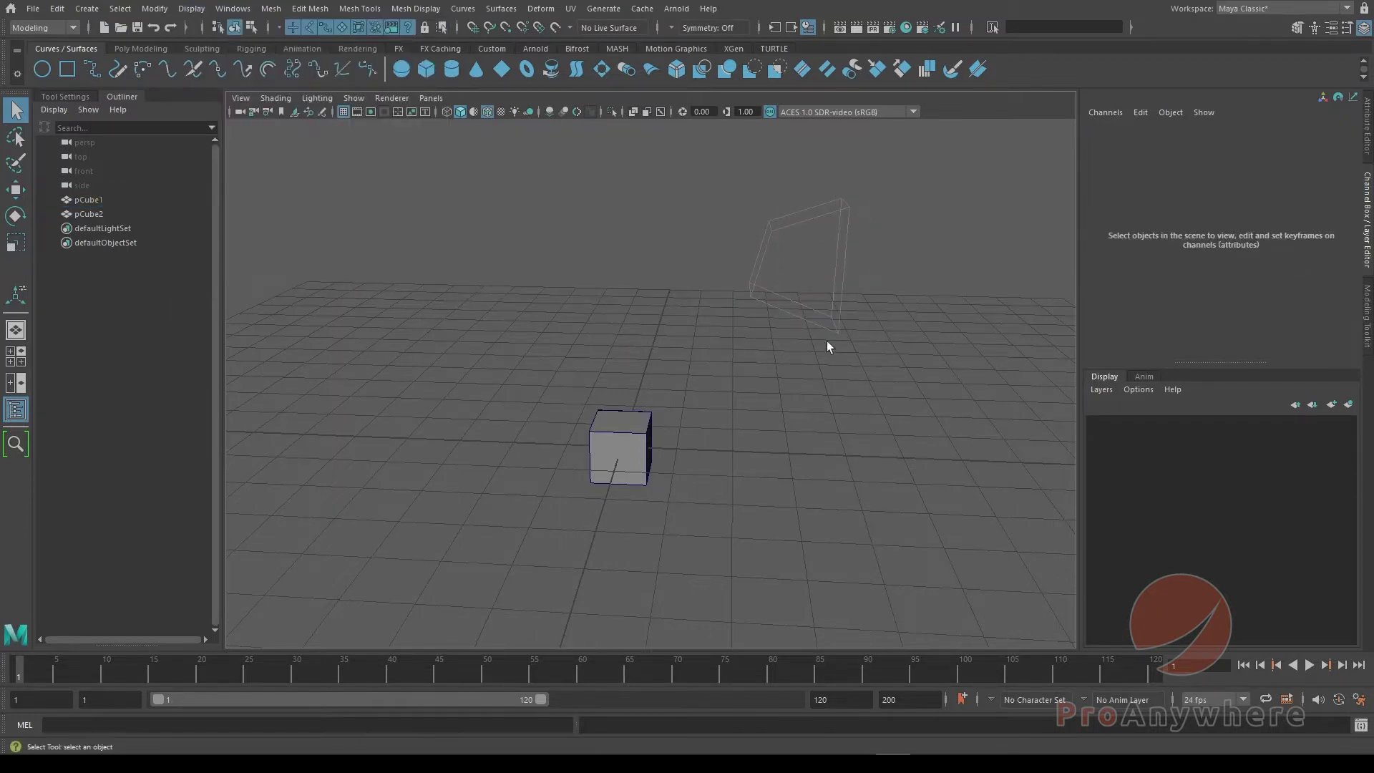
mouse_move(826, 347)
alt+mouse_down()
mouse_move(718, 254)
mouse_move(773, 251)
mouse_move(856, 335)
mouse_move(804, 346)
alt+mouse_up()
Select the second cube and move it over the templated block.
drag(520, 306, 713, 489)
key(w)
middle_drag(665, 410, 848, 222)
scroll(761, 297, up, 5)
Move the second cube's corner vertices onto the matching corners of the templated block.
right_drag(757, 346, 672, 337)
drag(816, 308, 865, 408)
drag(890, 295, 991, 161)
drag(660, 326, 737, 233)
drag(629, 415, 737, 555)
drag(738, 439, 686, 431)
alt+drag(859, 429, 730, 402)
Return the second cube to object mode, move it beside the template, and try selecting the template.
right_drag(730, 358, 794, 324)
click(788, 432)
click(757, 393)
drag(762, 360, 628, 299)
alt+drag(757, 440, 637, 308)
key(q)
drag(820, 301, 842, 363)
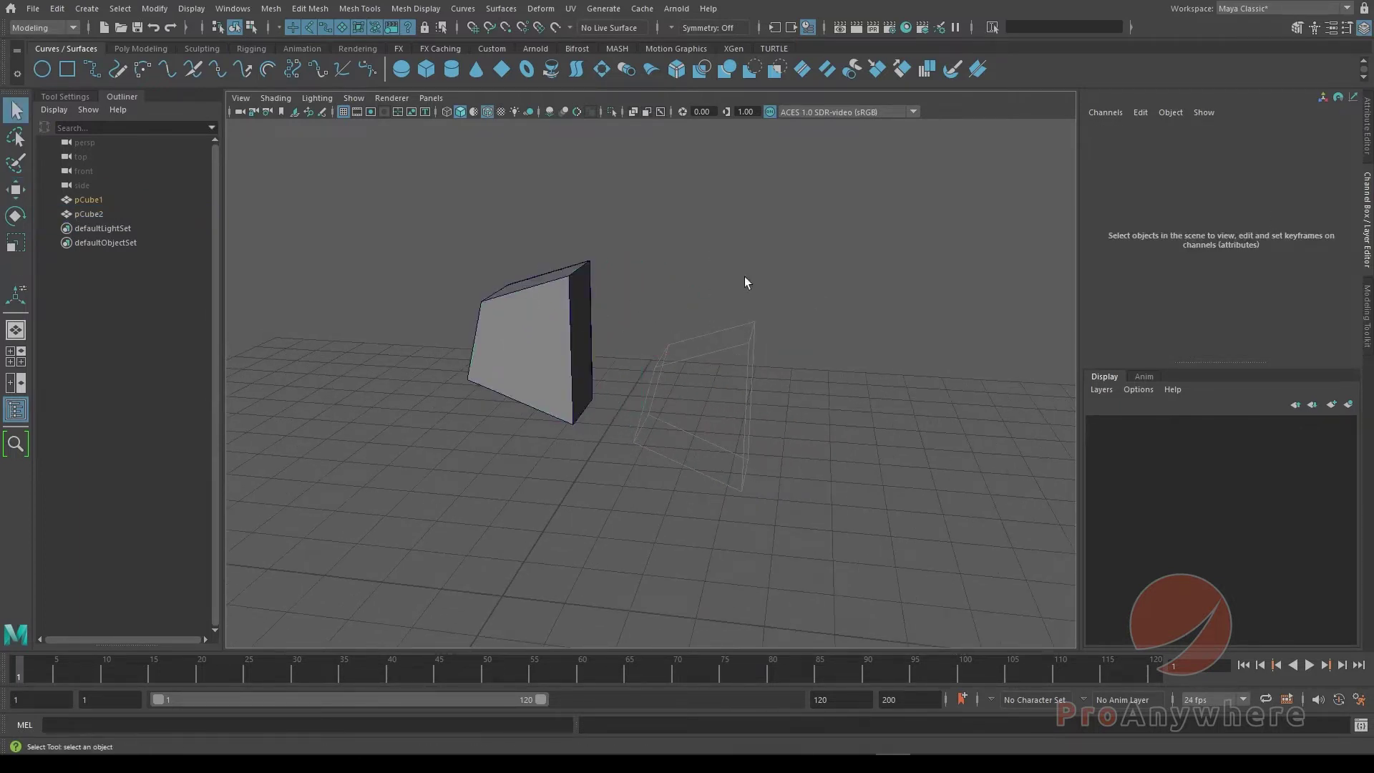
Collapse the Outliner and open it again.
click(109, 96)
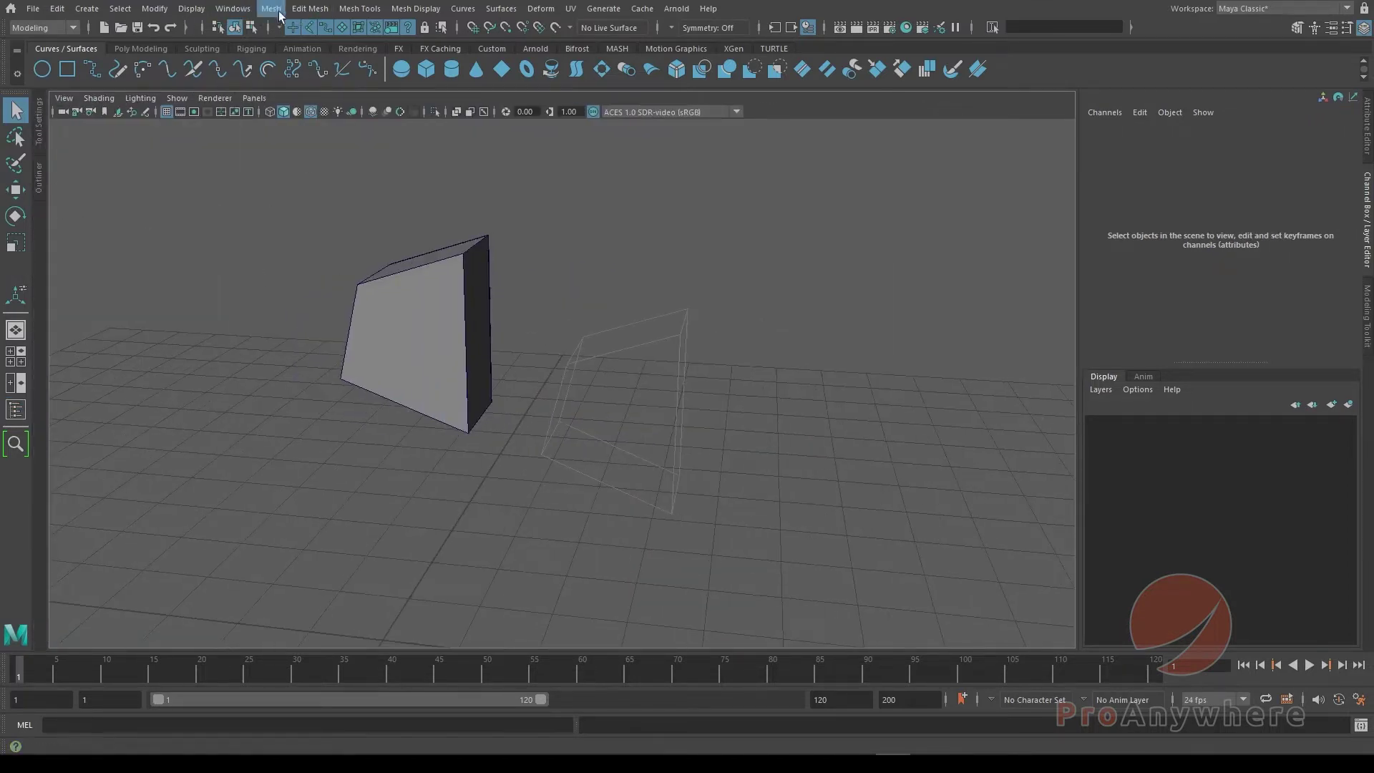
click(235, 15)
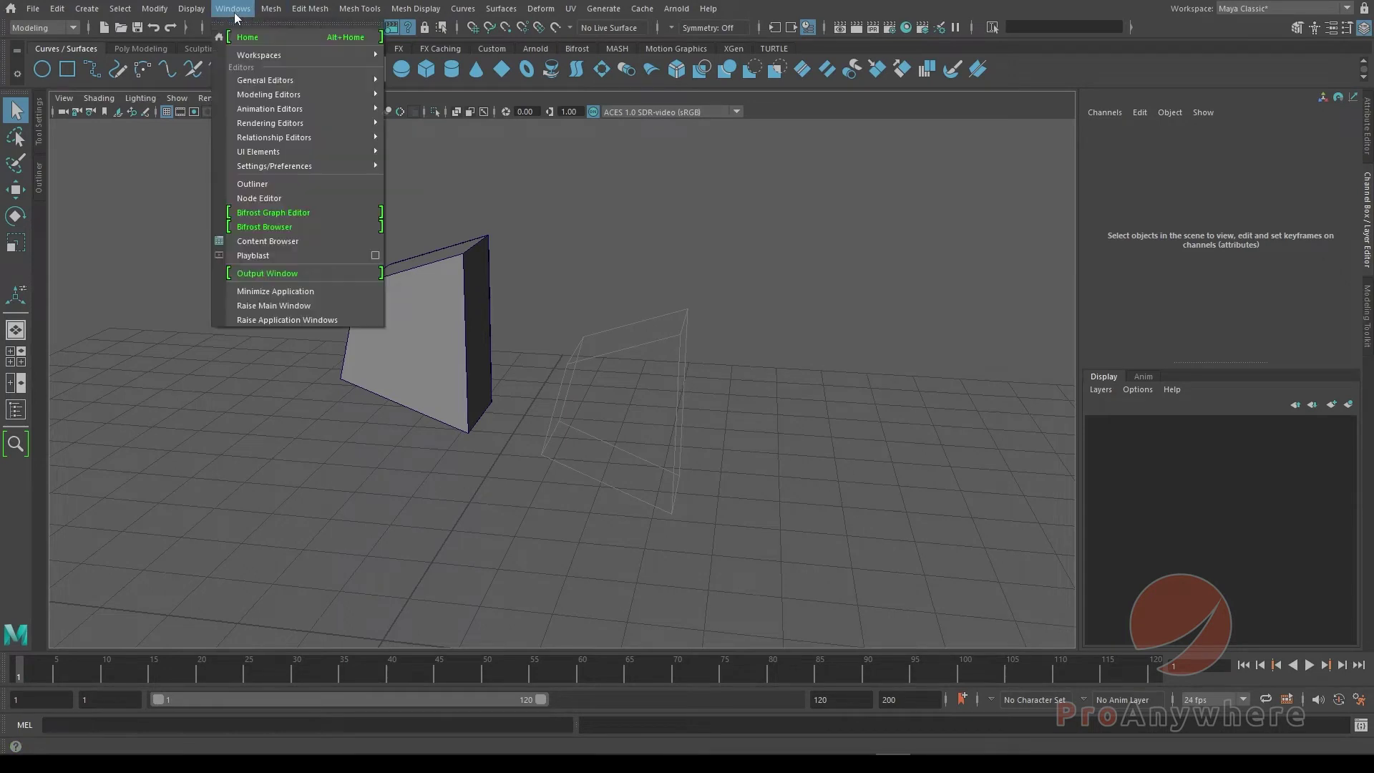
click(252, 184)
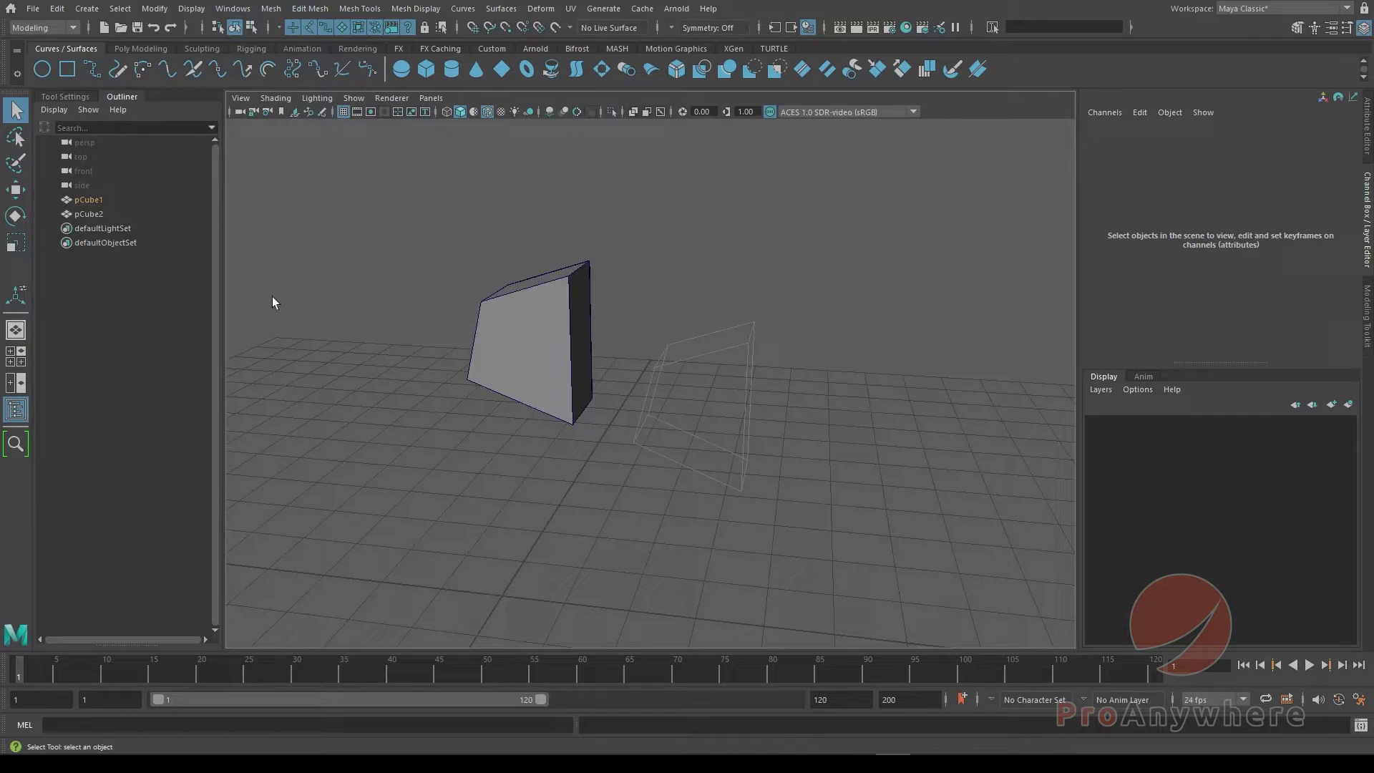
Select pCube1 in the Outliner, untemplate it, and collapse the Outliner.
click(99, 203)
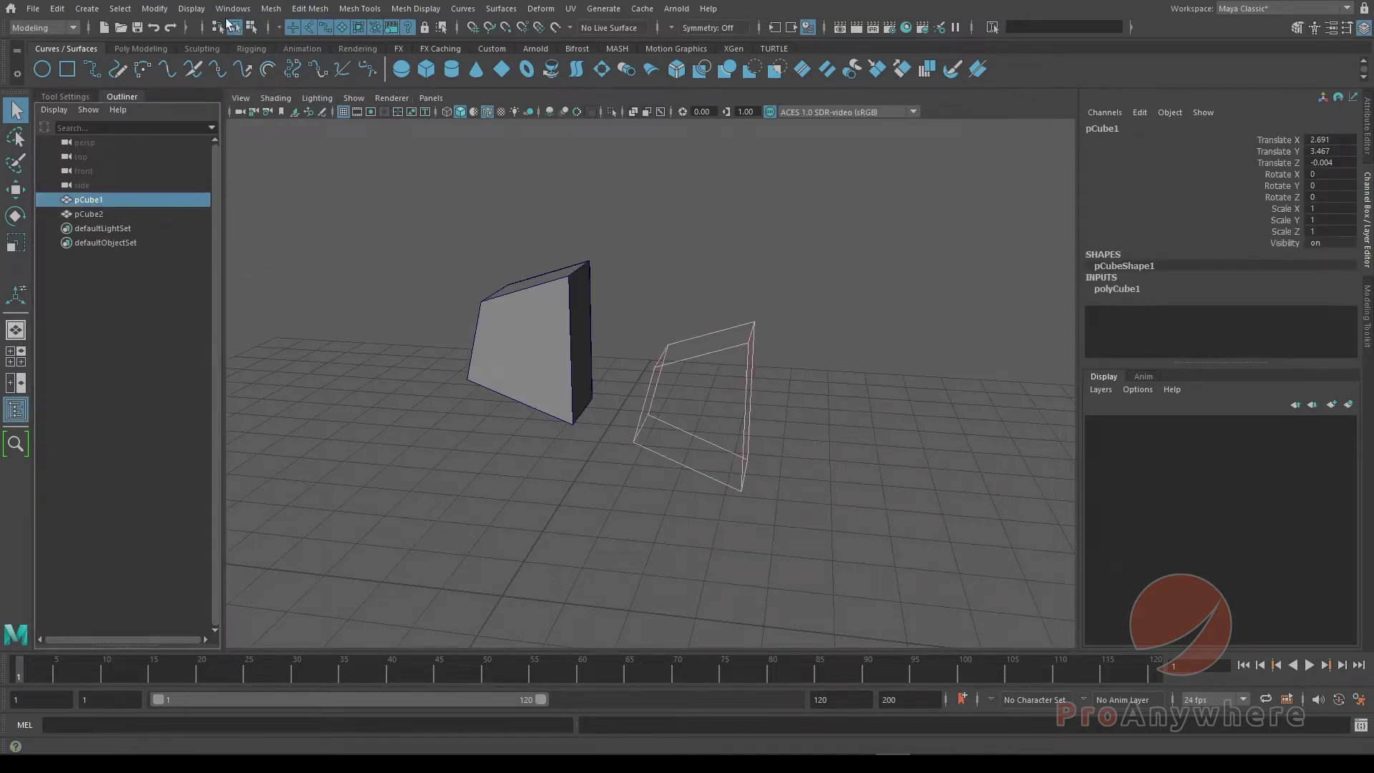
click(191, 8)
mouse_move(237, 162)
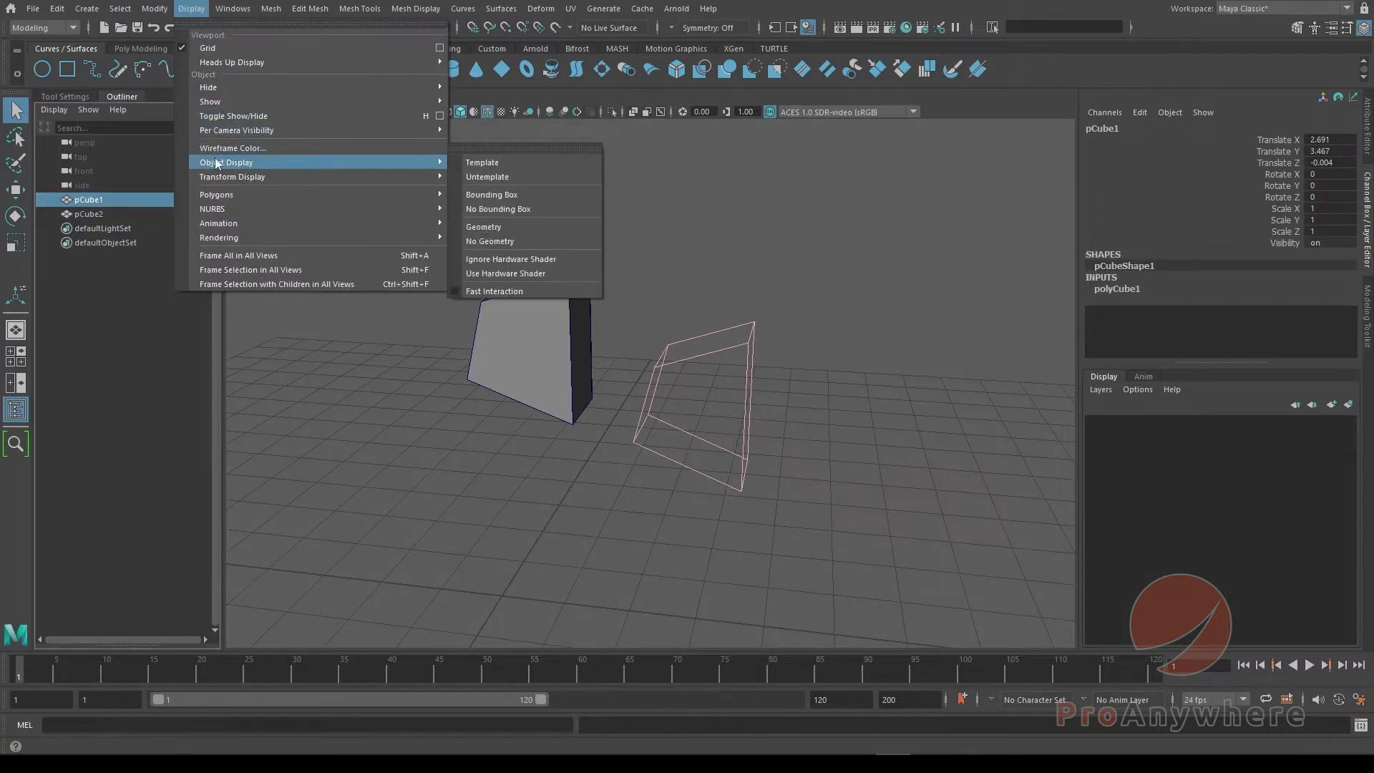
click(494, 175)
click(447, 251)
click(748, 383)
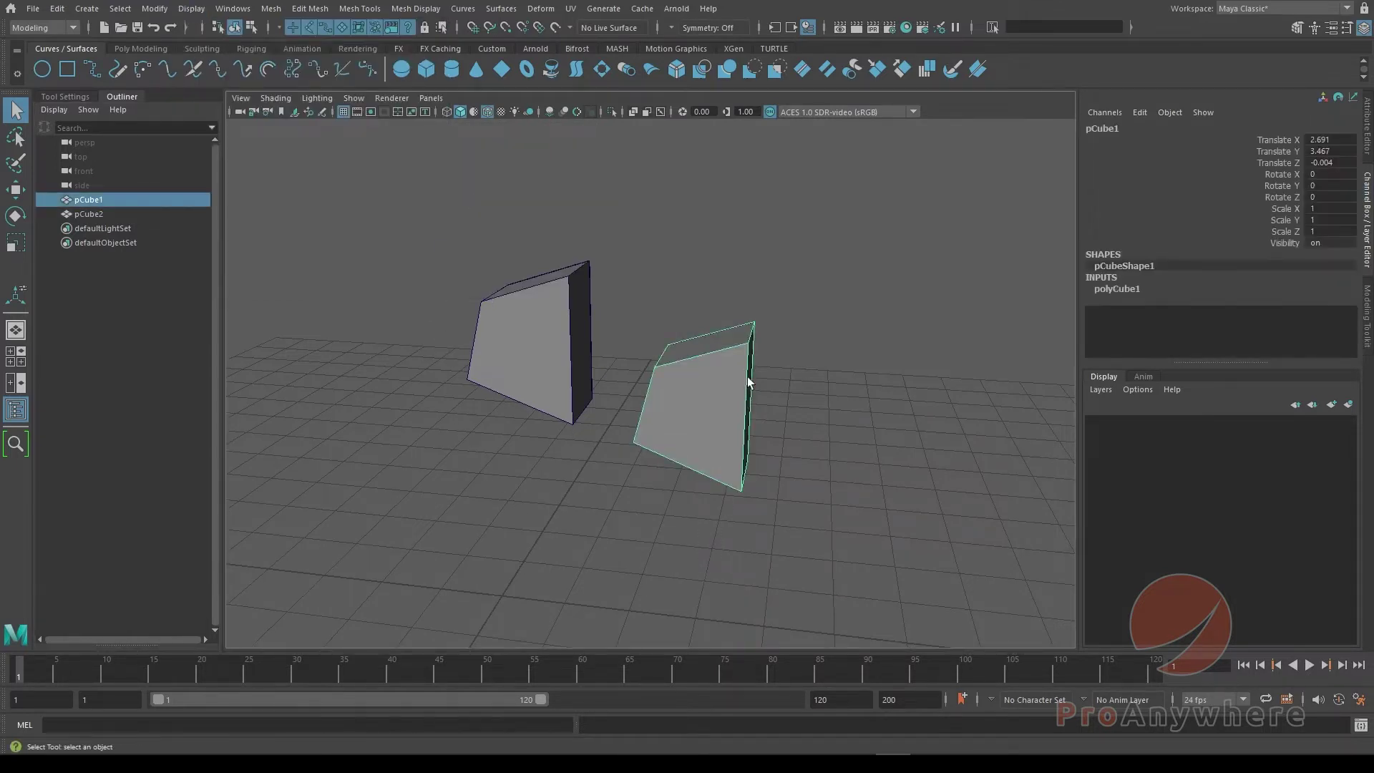
click(130, 98)
click(471, 236)
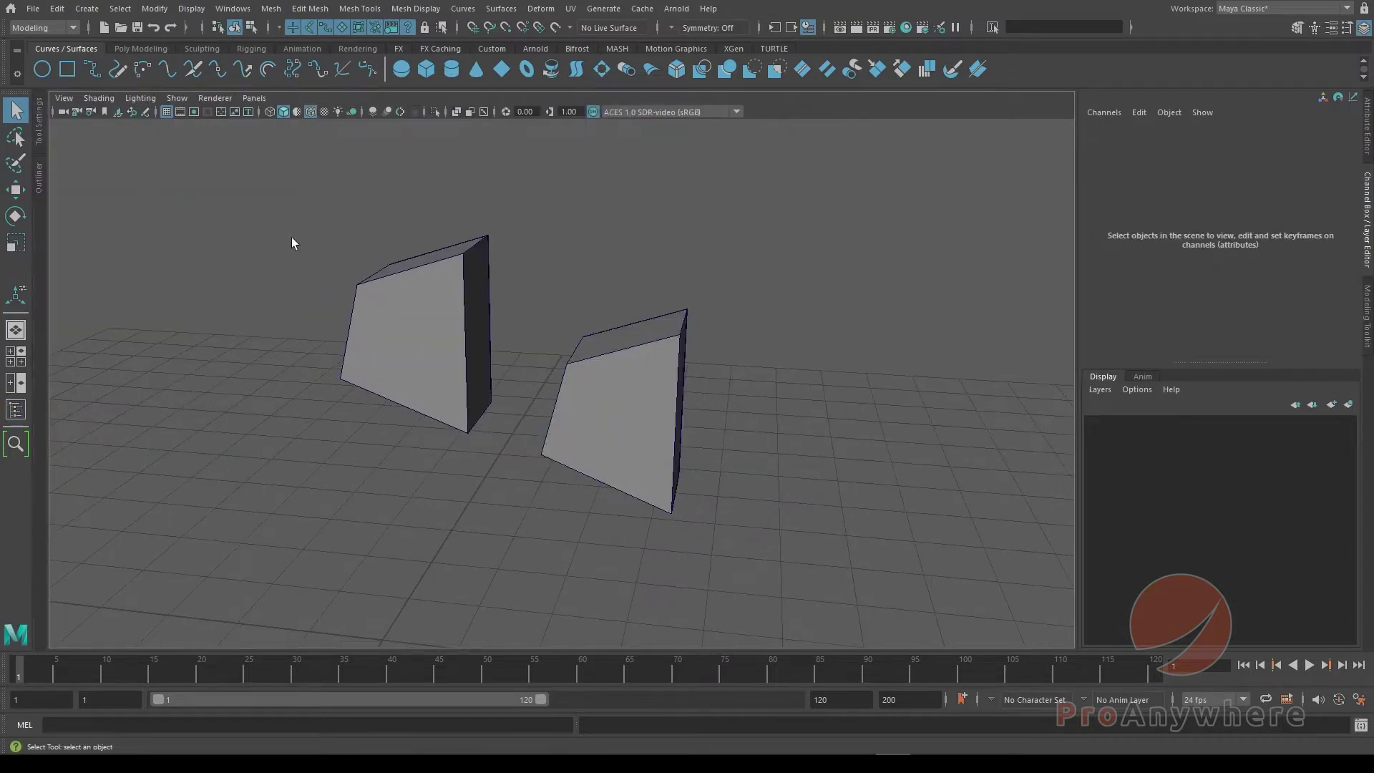
Select pCube1 in the viewport, set it to Template again, and try to reselect it there.
drag(593, 219, 691, 439)
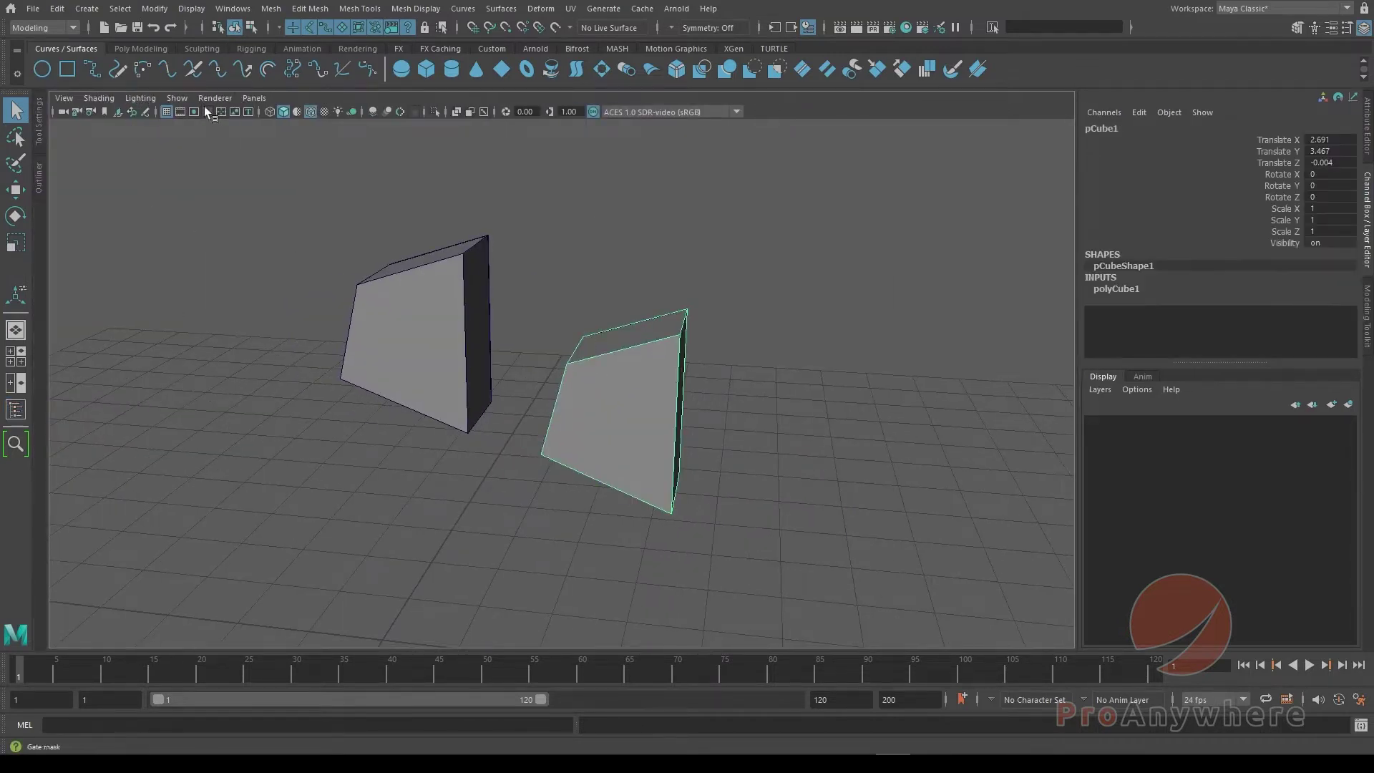
click(191, 7)
mouse_move(218, 165)
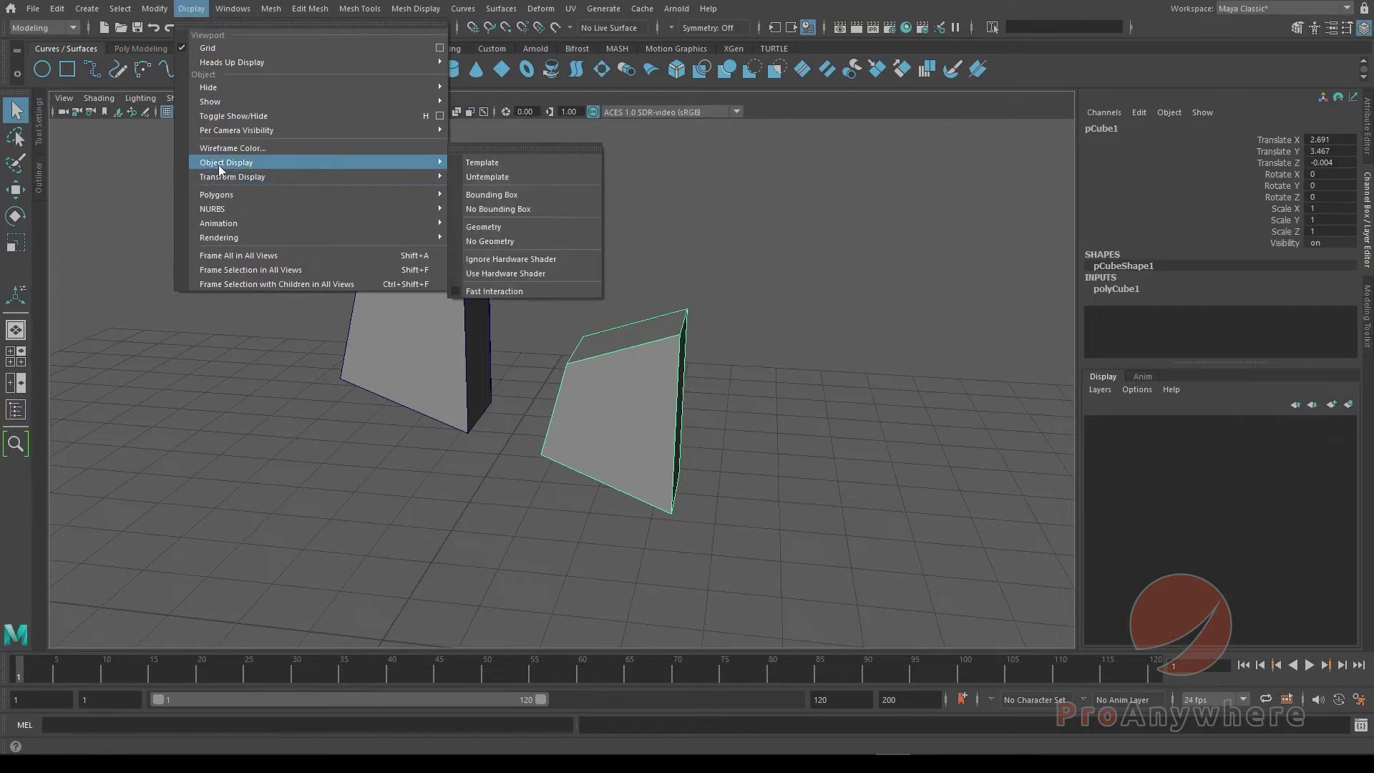
click(494, 164)
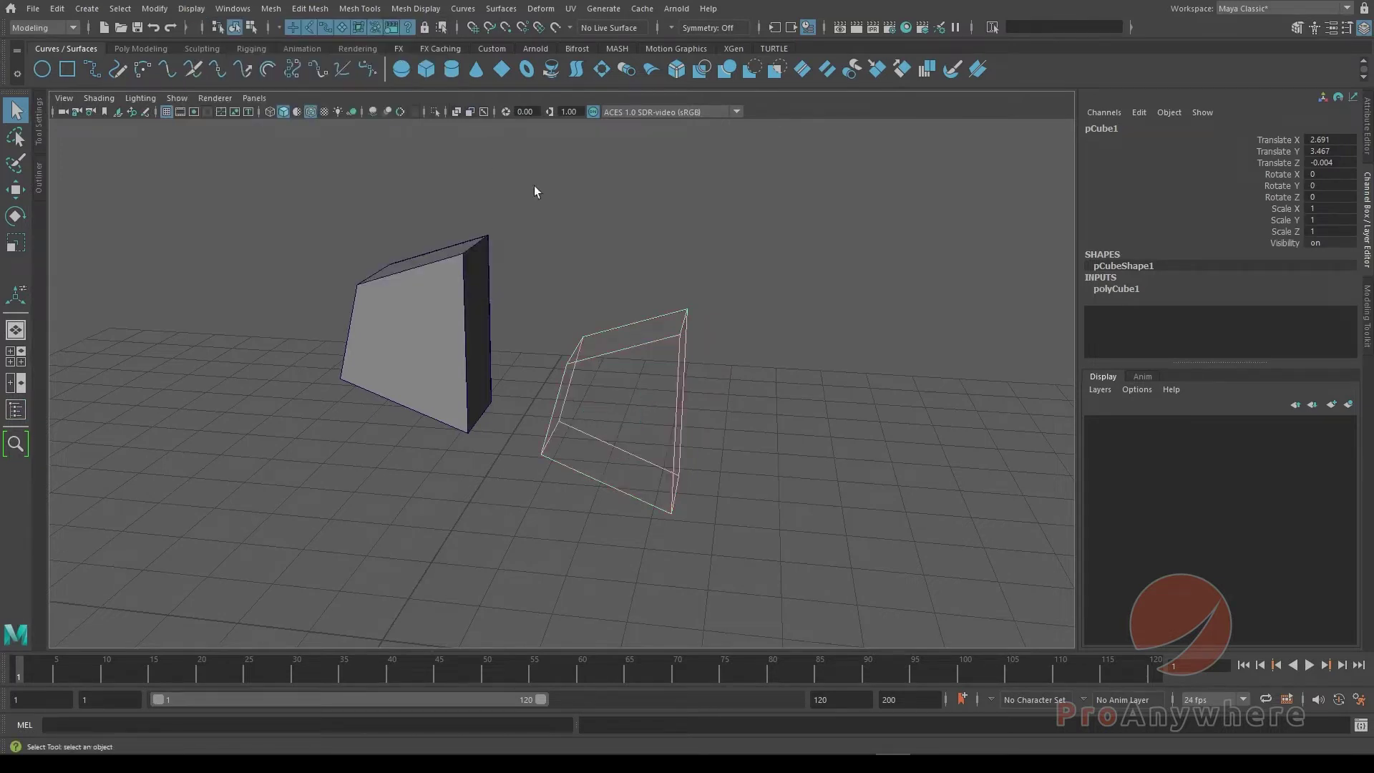
drag(647, 337, 694, 432)
click(478, 244)
click(620, 284)
alt+drag(674, 366, 663, 327)
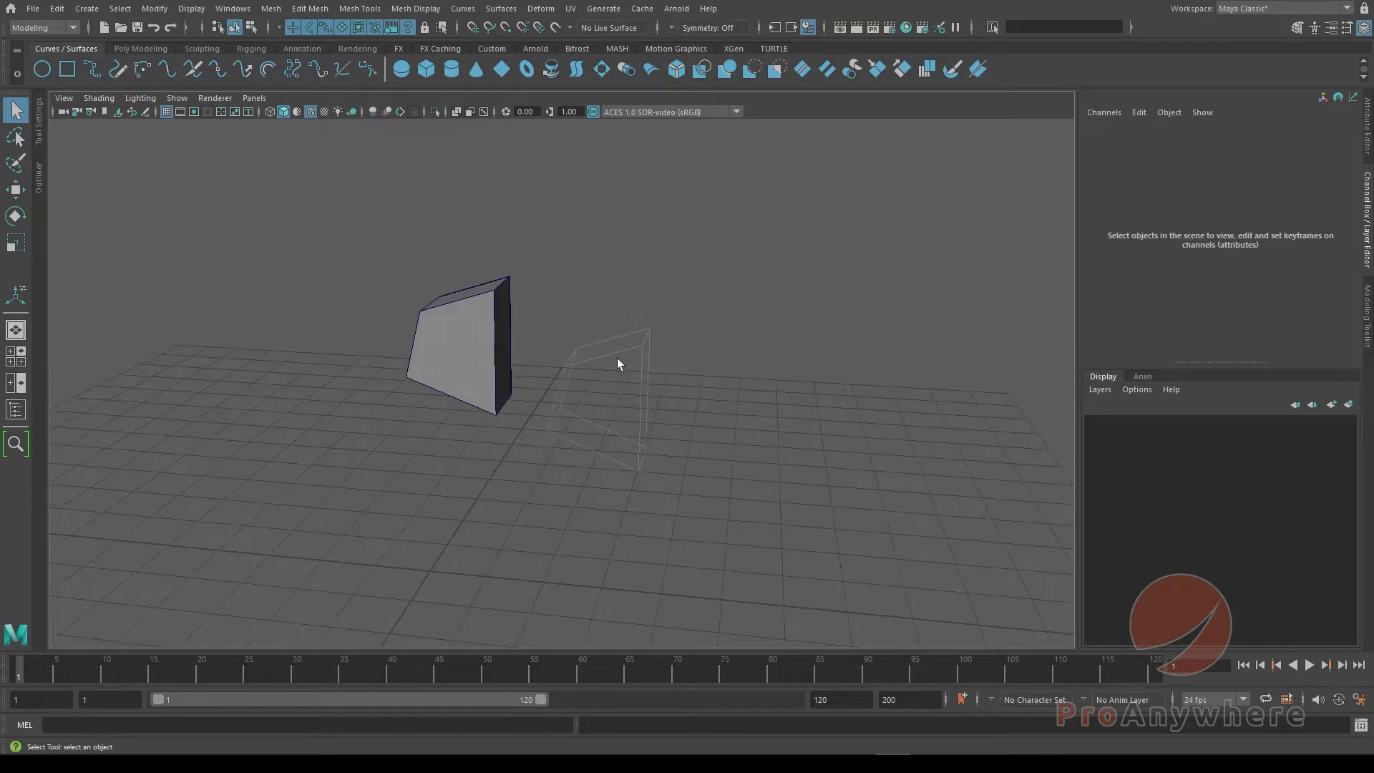
Switch selection to hierarchy mode with the template mask and select the templated cube in the viewport.
click(215, 28)
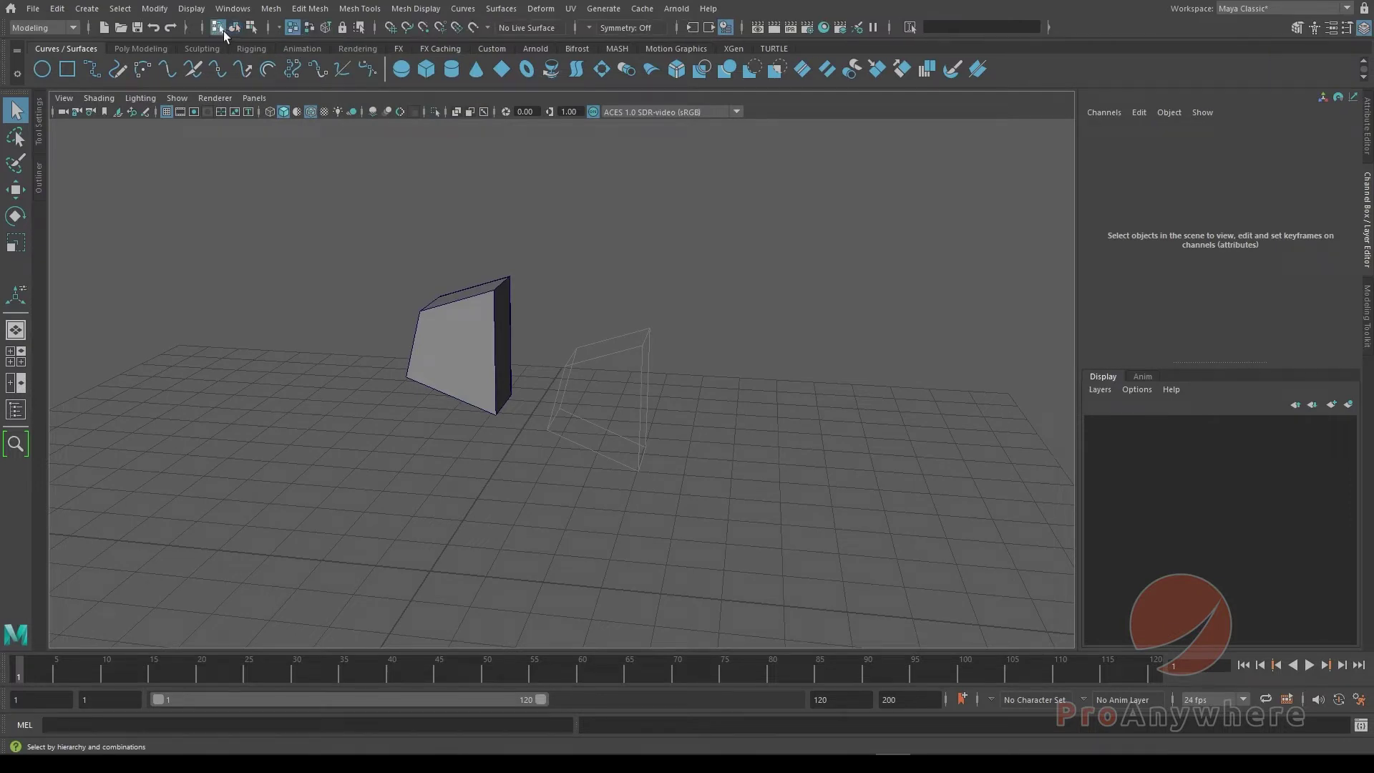
click(327, 27)
drag(567, 269, 695, 541)
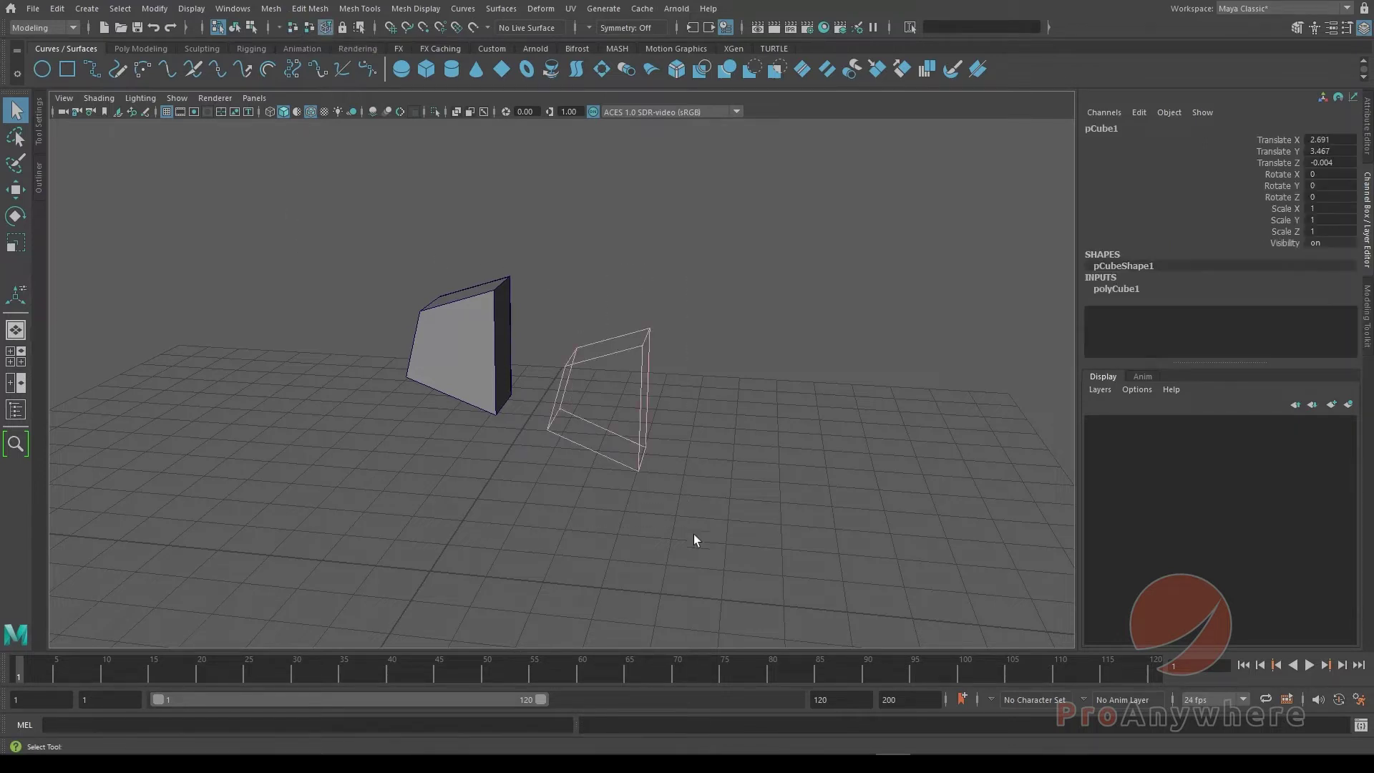
Apply the Template display to the already templated pCube1.
click(202, 16)
mouse_move(226, 164)
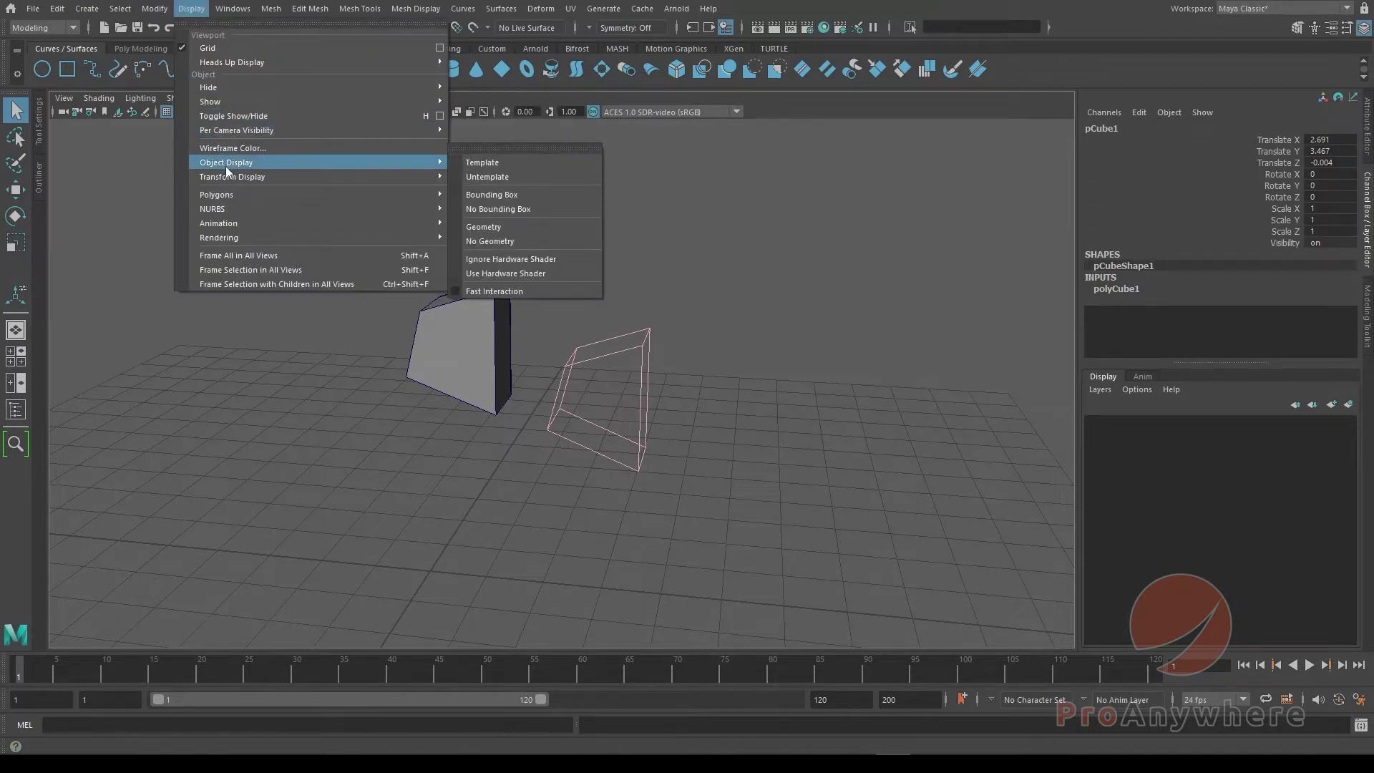
click(523, 162)
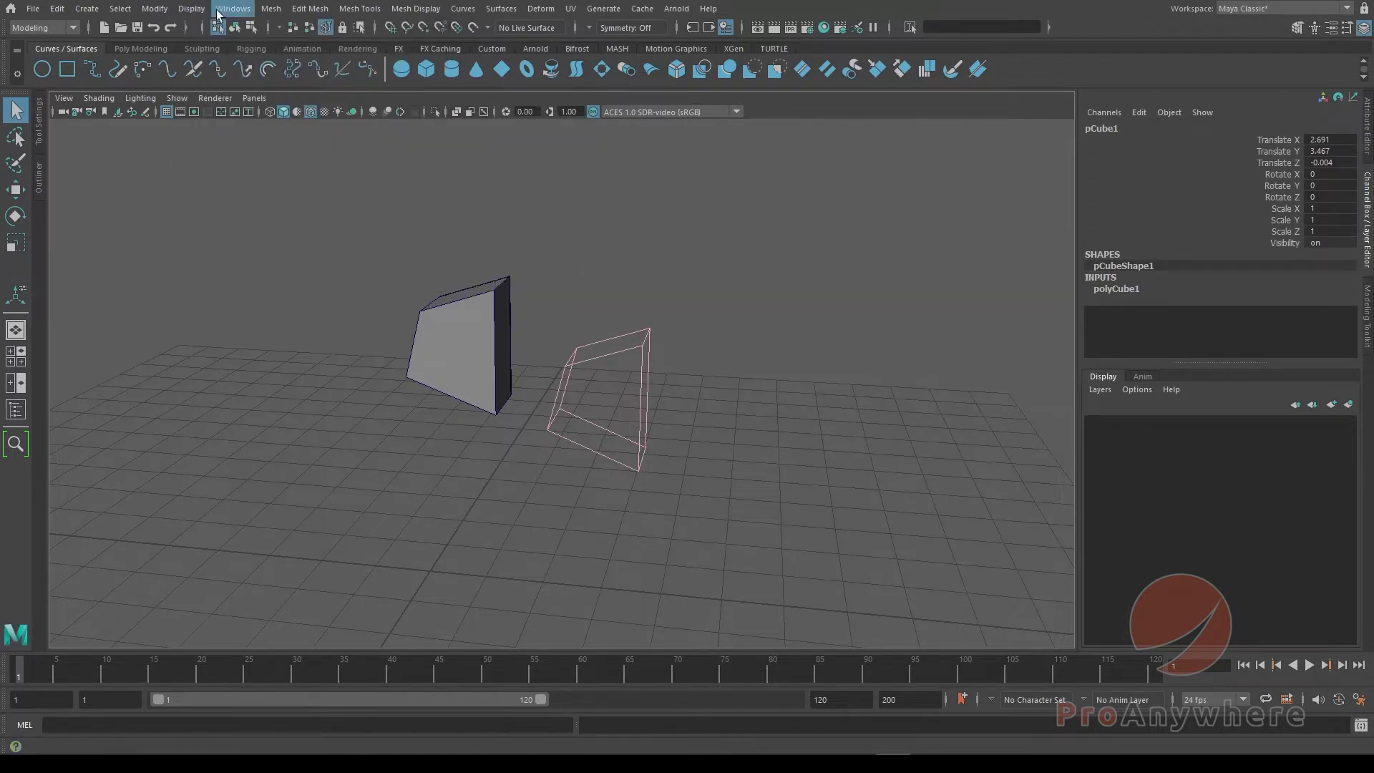
Untemplate the selected pCube1 and deselect it.
click(192, 9)
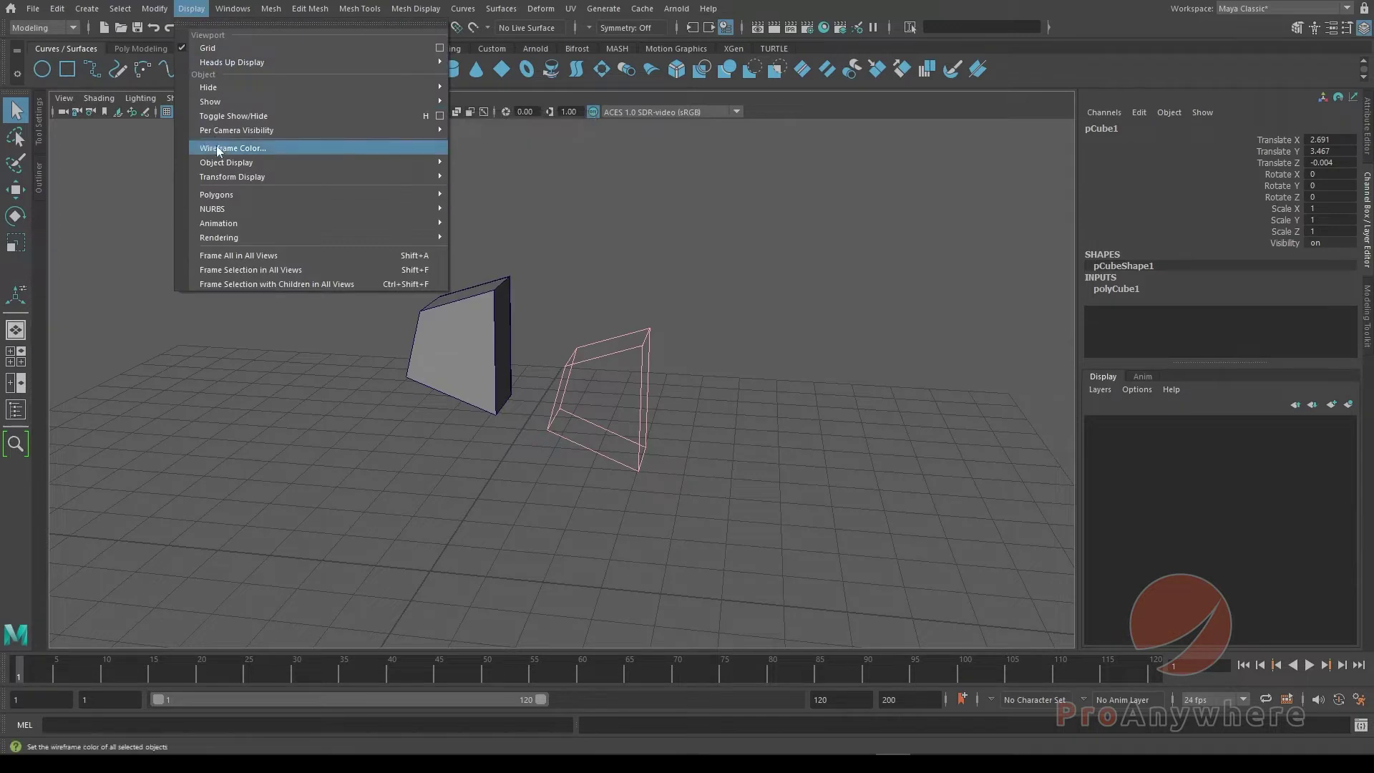
mouse_move(218, 162)
click(473, 177)
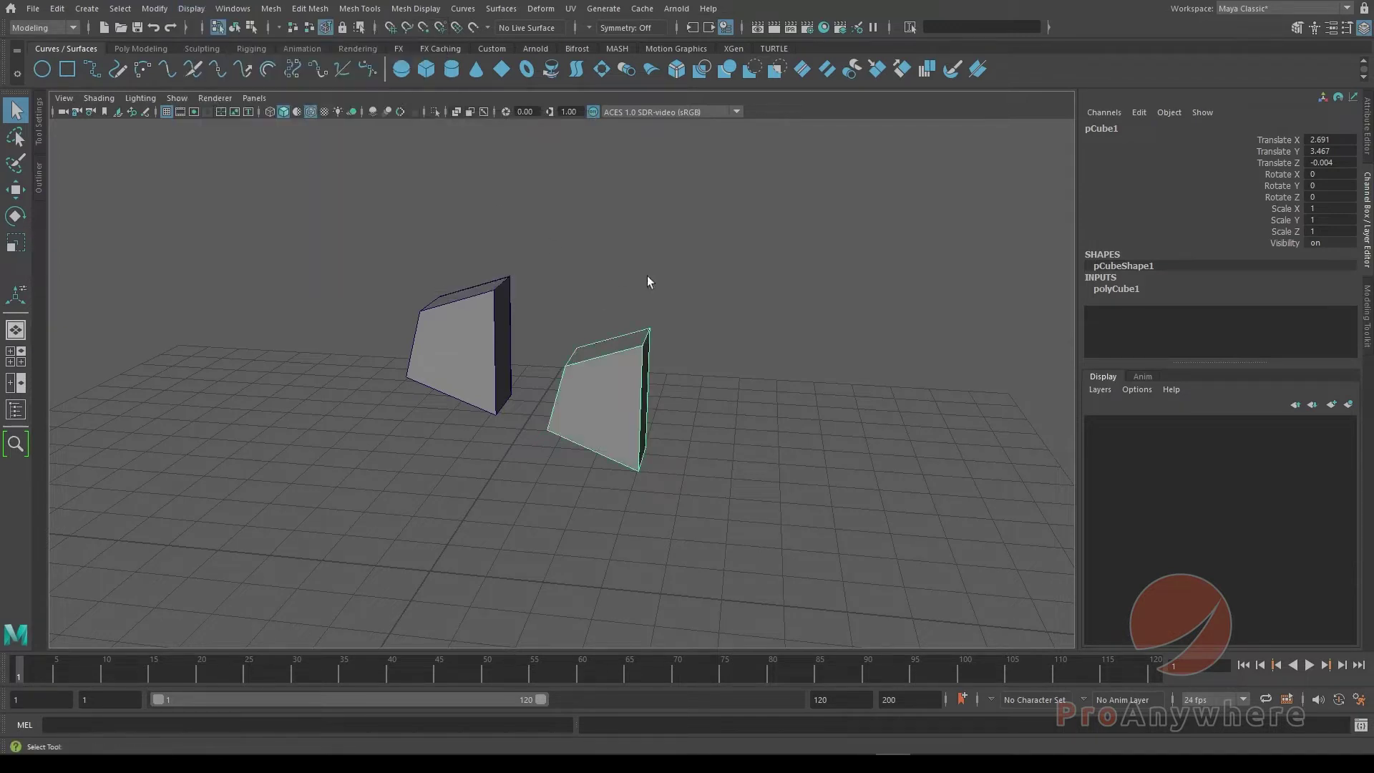
click(666, 290)
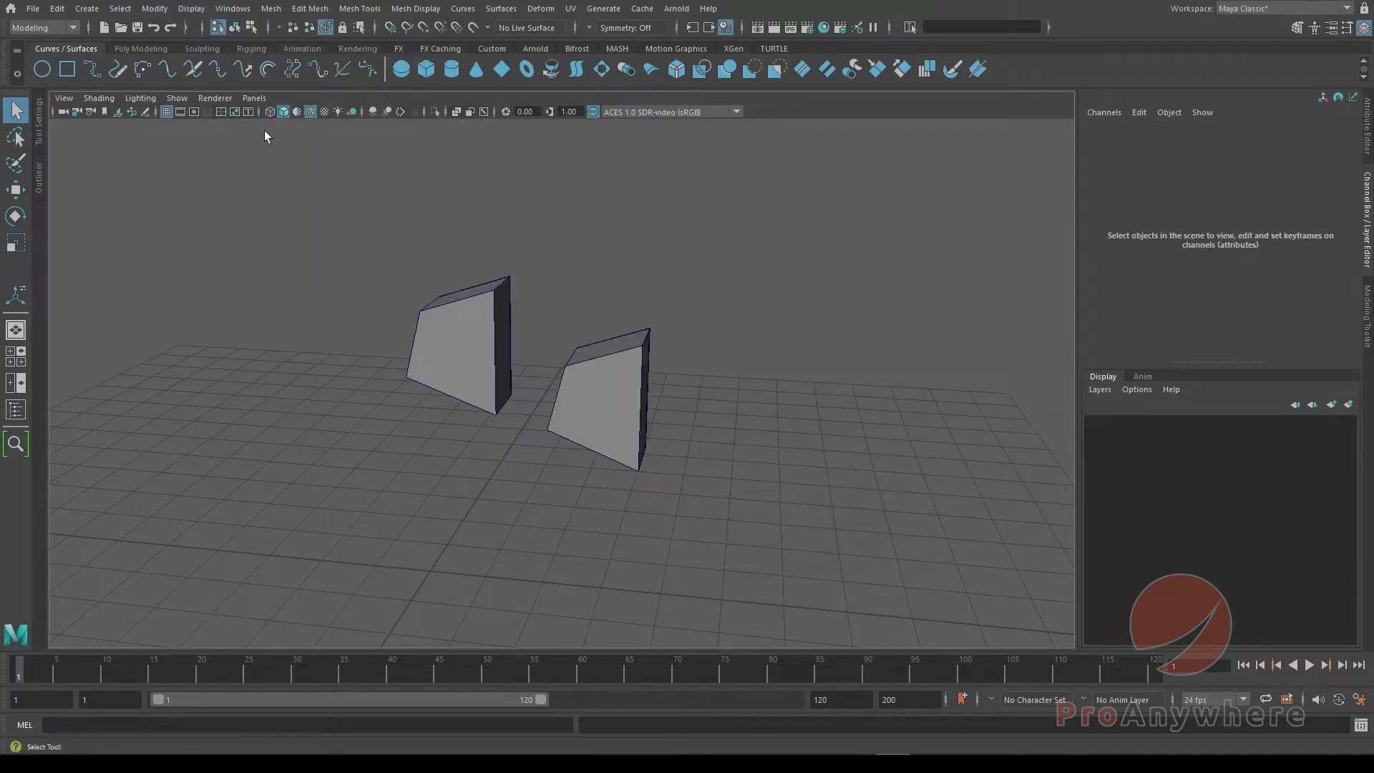
Reset the hierarchy selection mask to root, return to object selection mode, and test selecting pCube1.
click(296, 27)
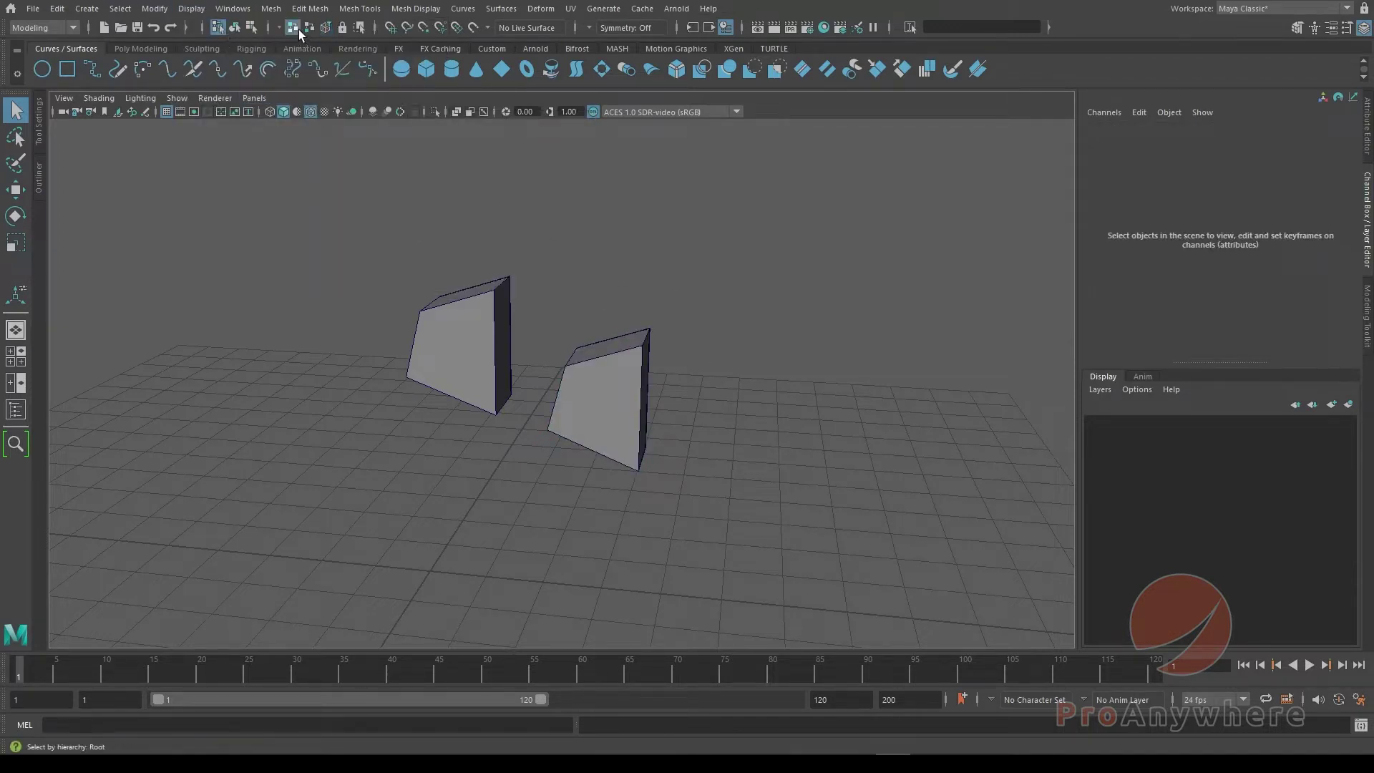
click(235, 29)
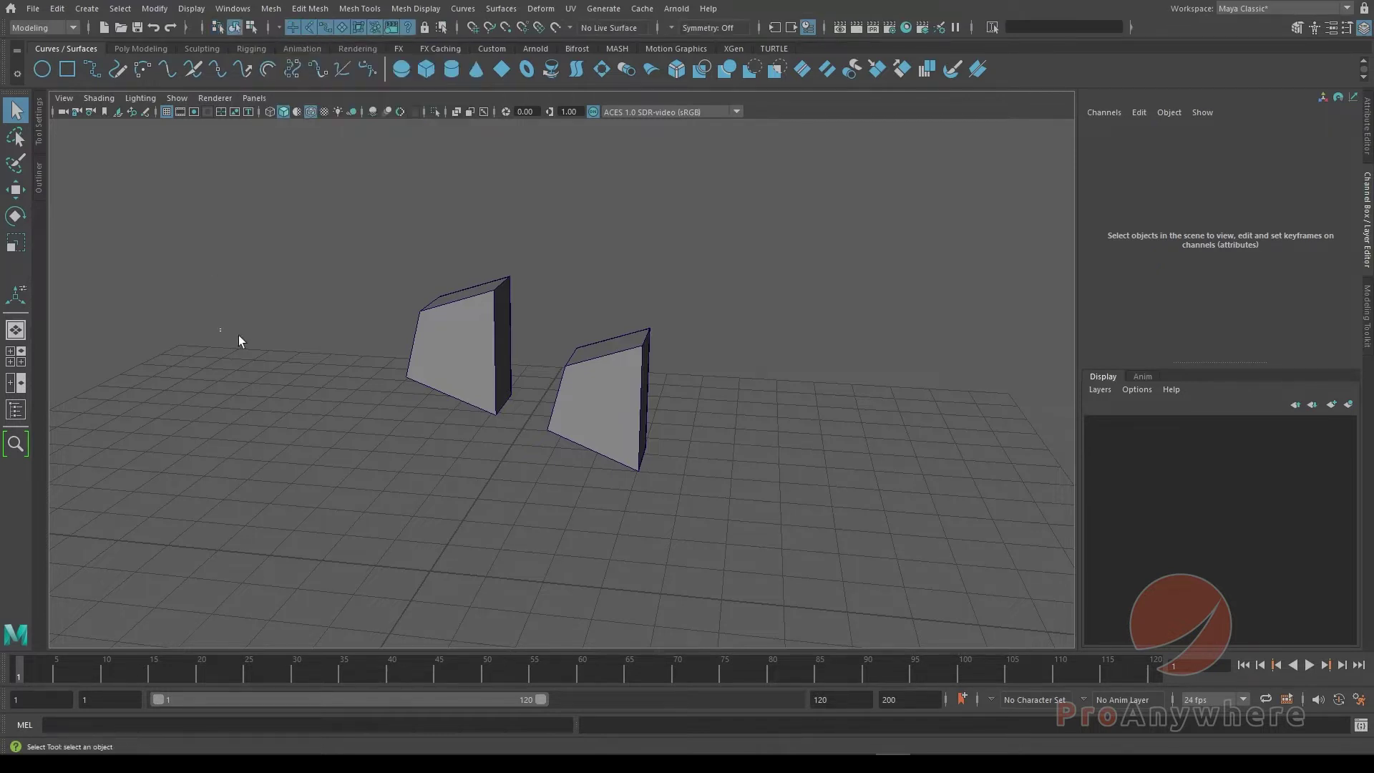
click(620, 459)
click(762, 450)
Create a new display layer with the selected pCube1 assigned to it, and select that layer.
alt+drag(761, 450, 485, 451)
scroll(701, 476, up, 5)
scroll(680, 436, down, 2)
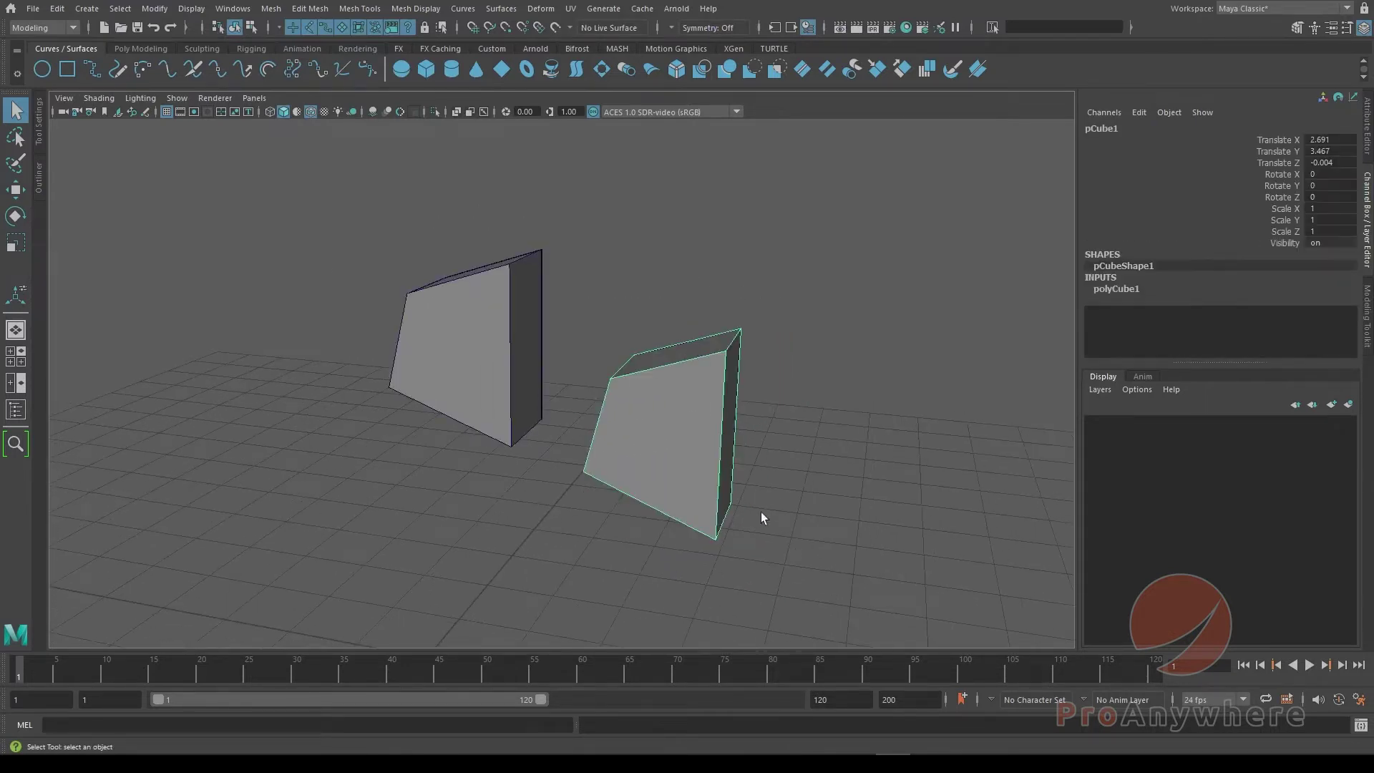
scroll(762, 512, down, 2)
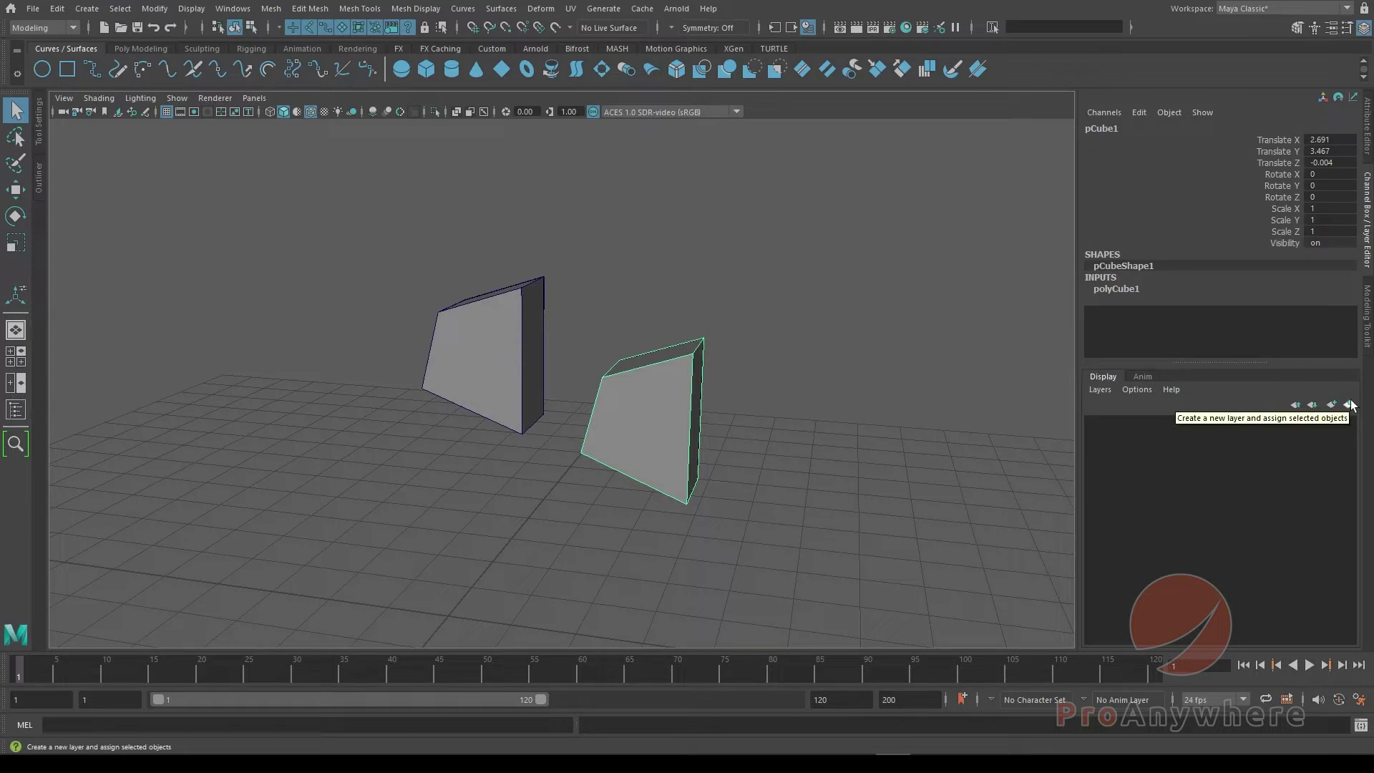
click(1349, 406)
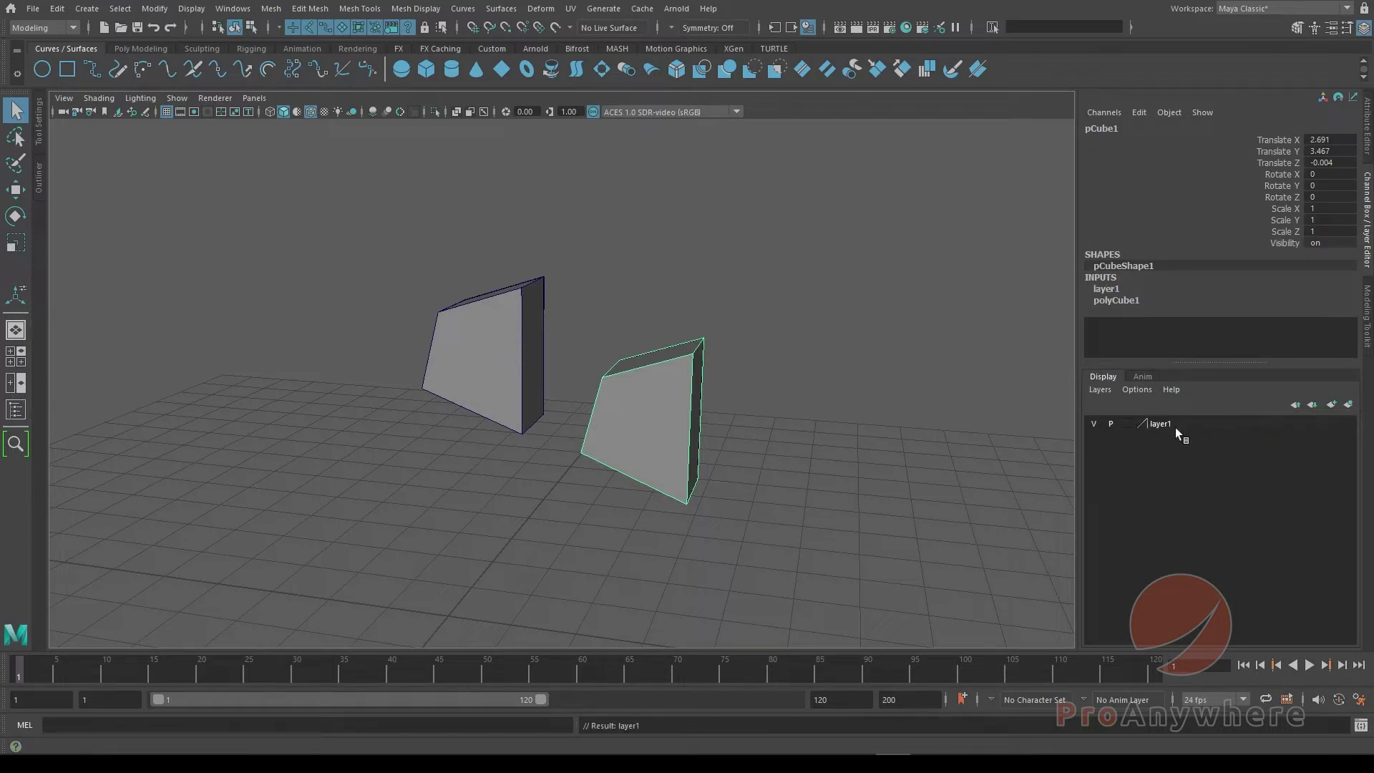
click(1169, 427)
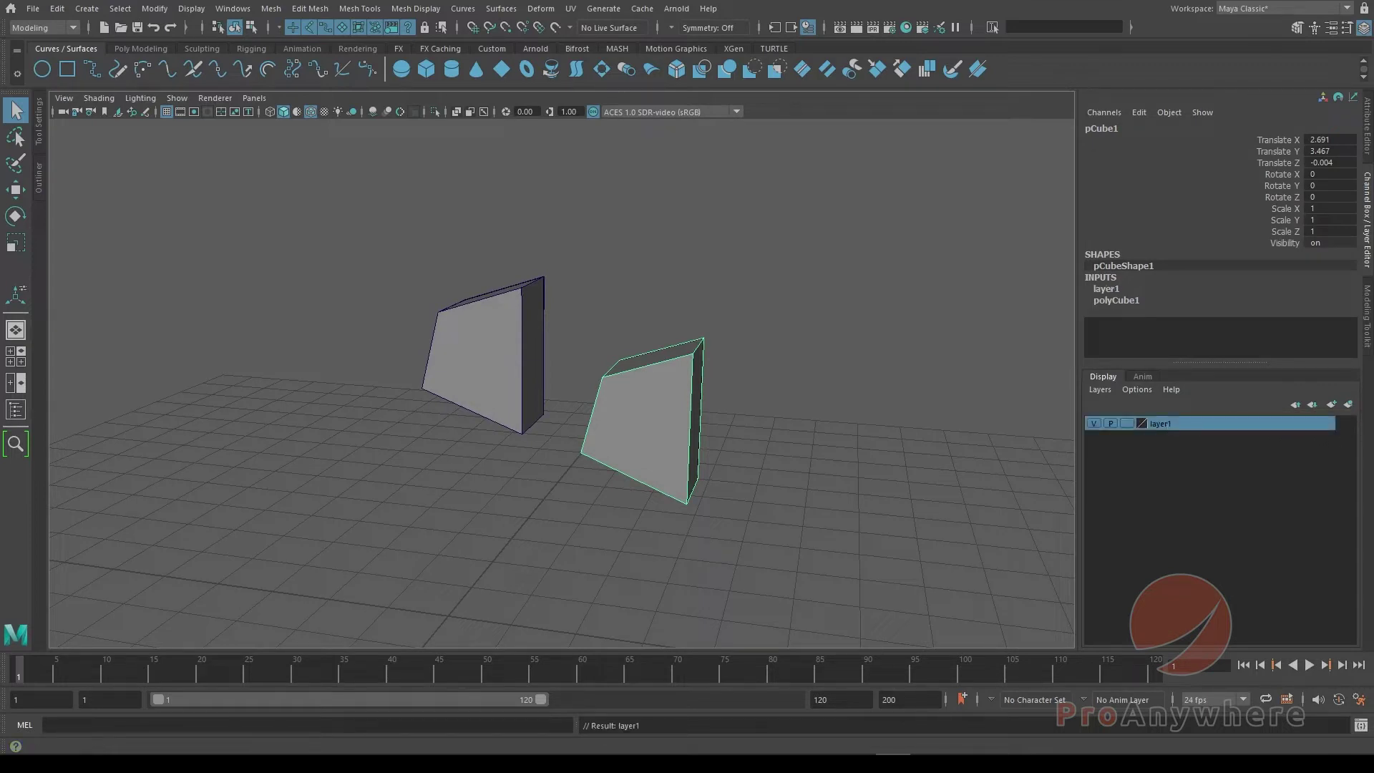
Rename the display layer containing pCube1 to my_template and save the change.
double_click(1169, 423)
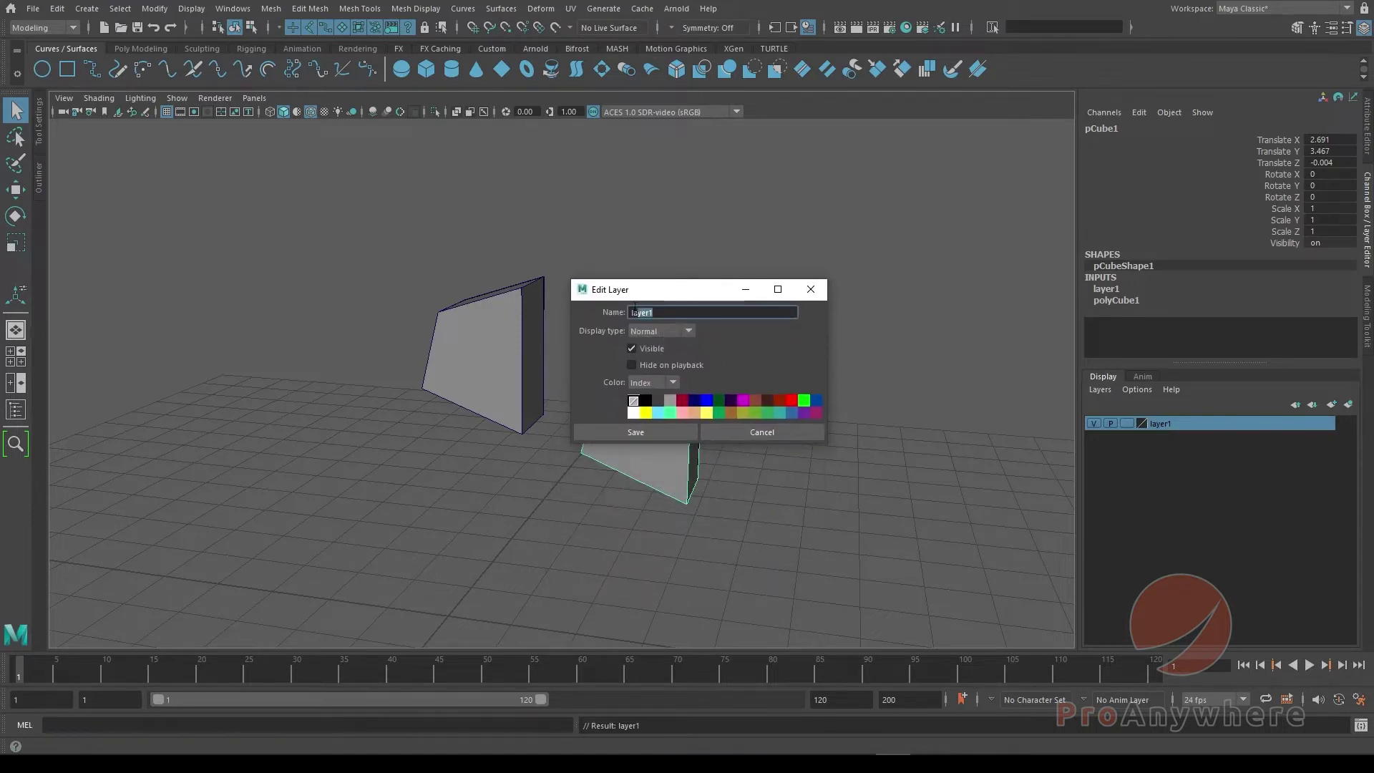
text(my_template)
click(664, 431)
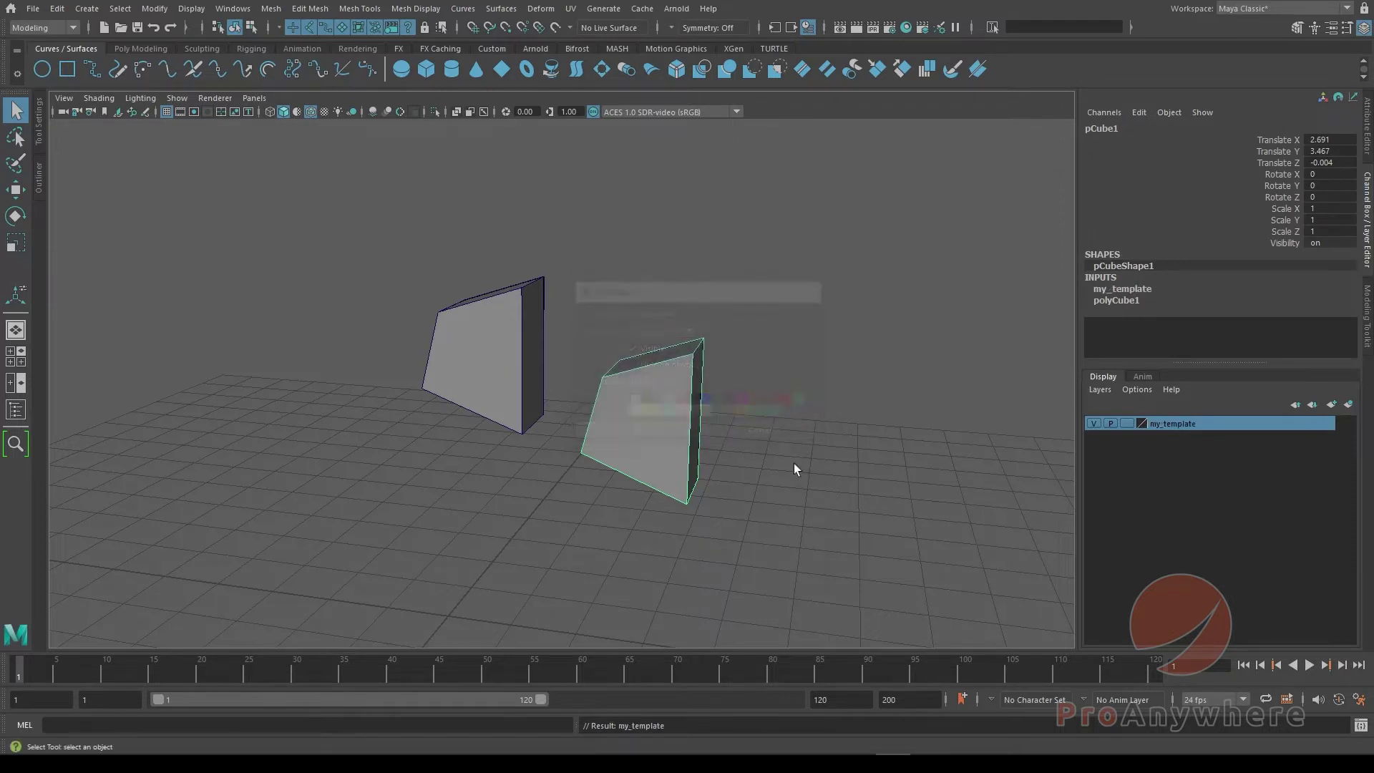
Set the my_template layer to template display and test selecting its cube in the viewport.
click(1126, 423)
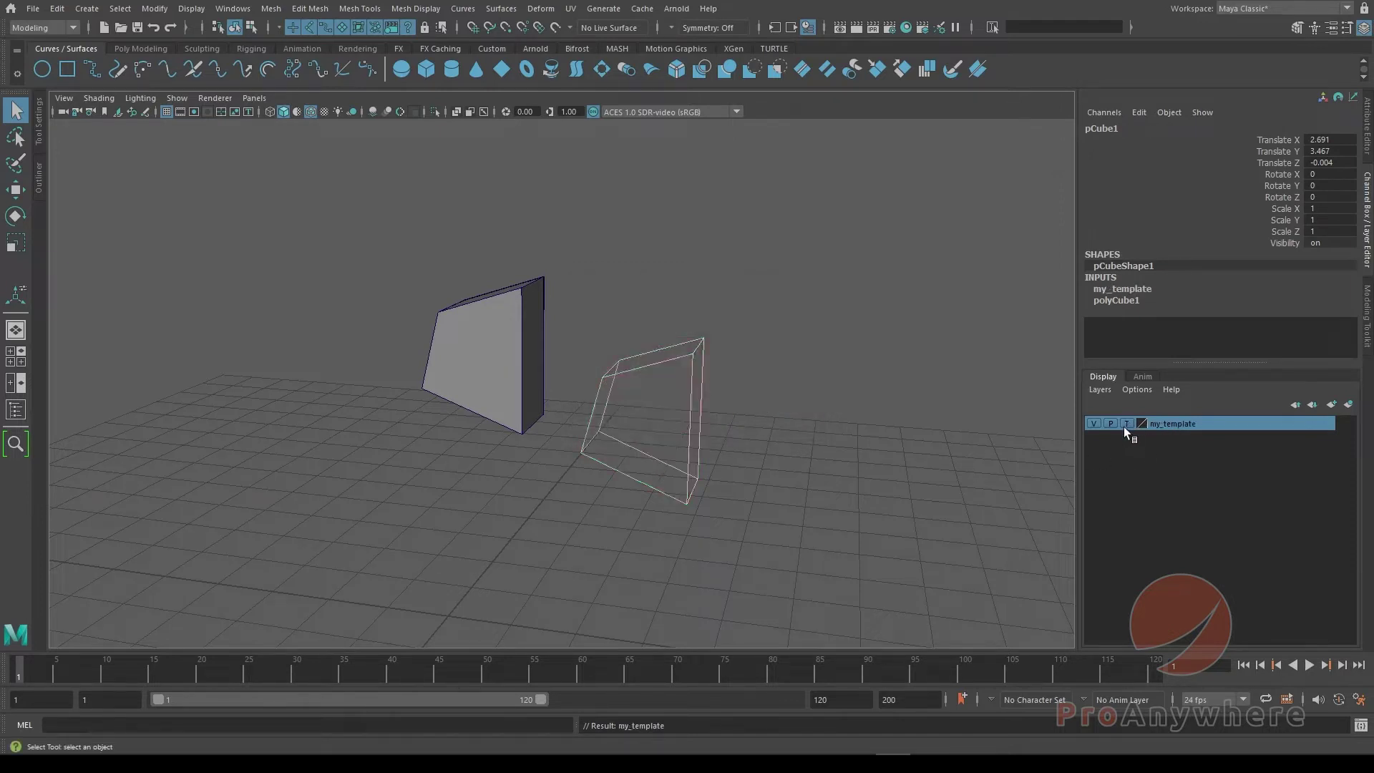
click(774, 436)
click(429, 345)
click(1000, 465)
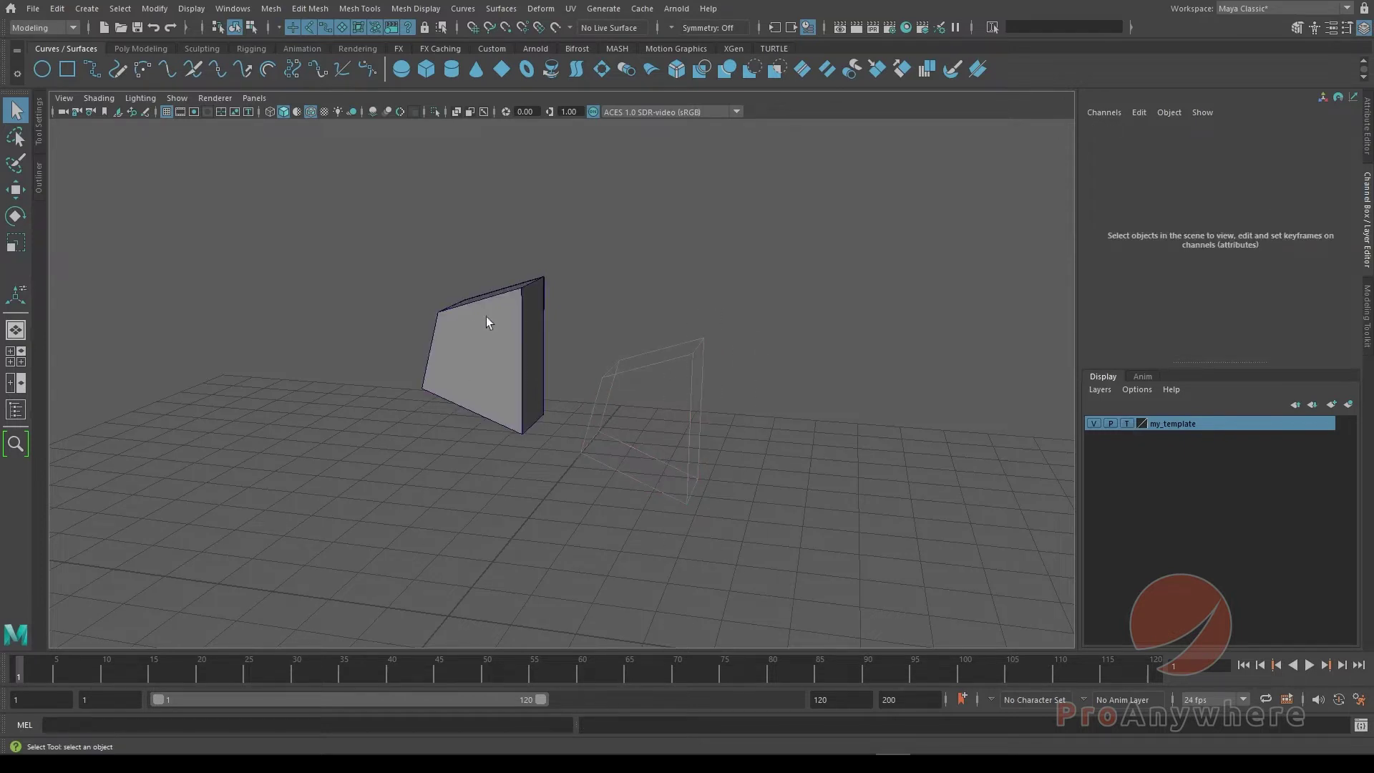
Return the my_template layer to normal display, select pCube1, and delete the layer.
click(1127, 424)
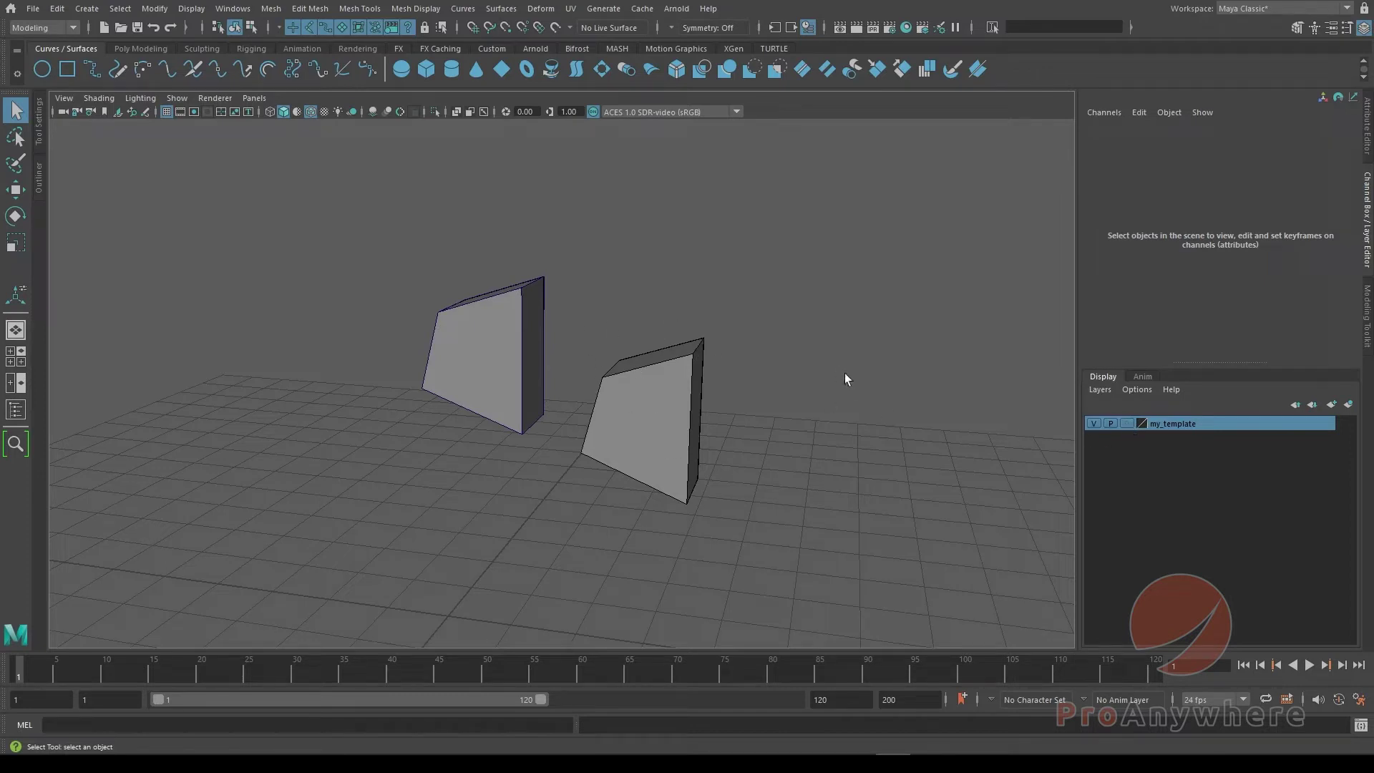
click(687, 451)
right_click(1189, 423)
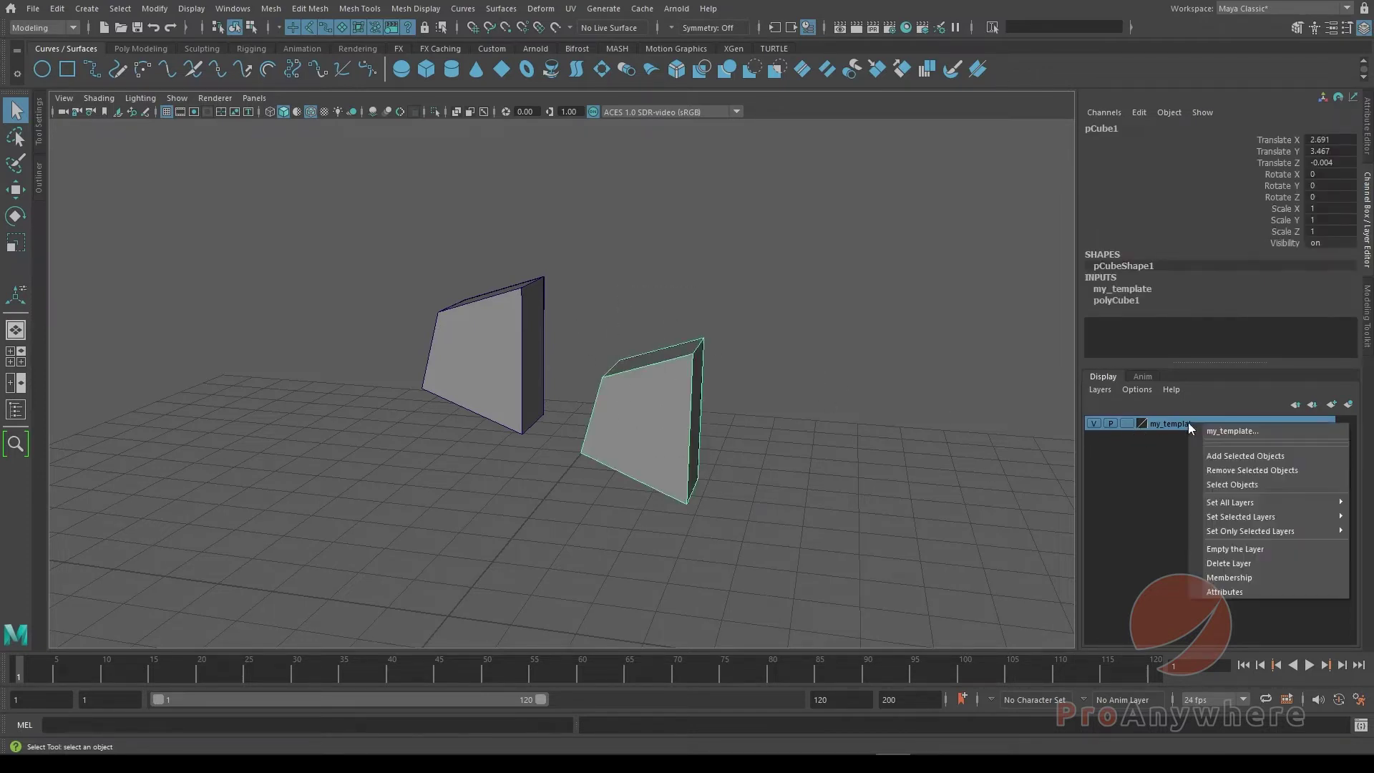
click(1219, 563)
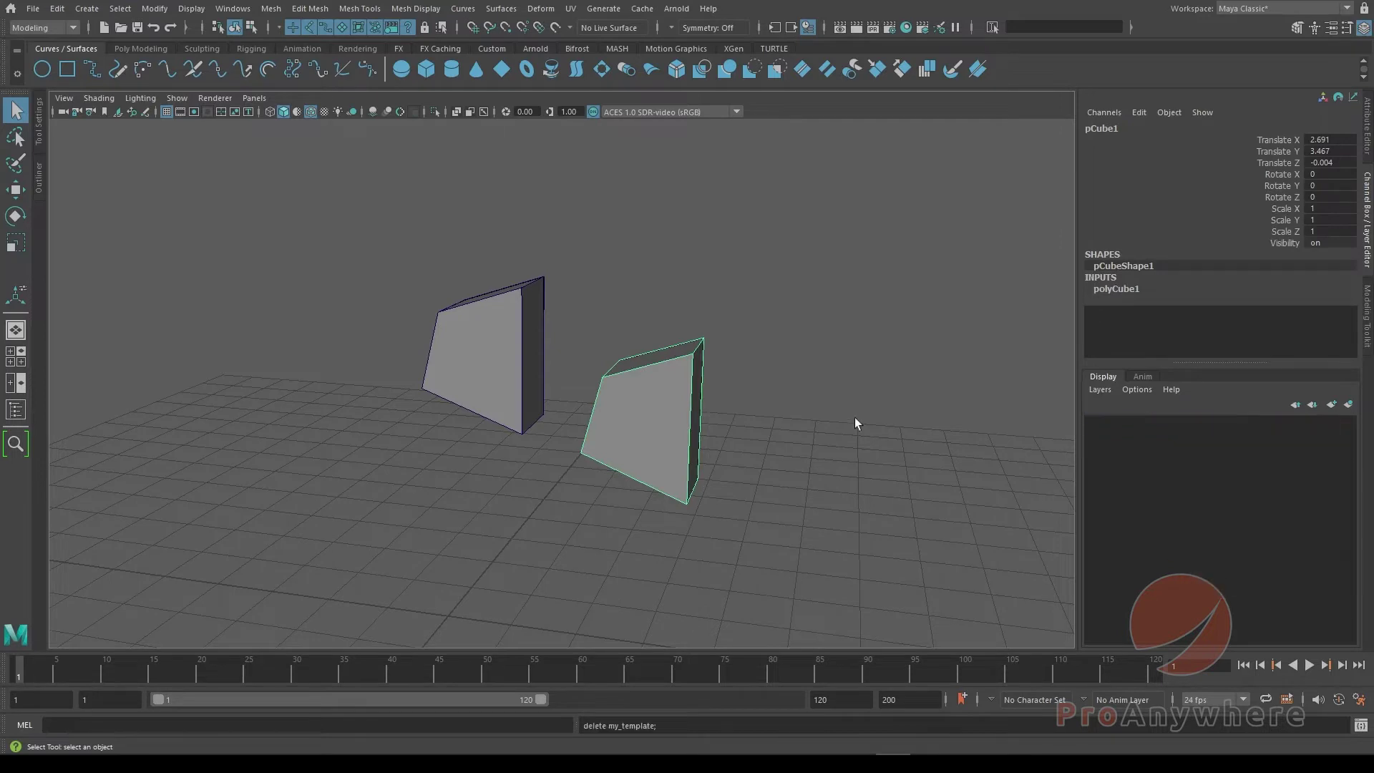
Enable the Template attribute in the Object Display settings of pCubeShape1 and deselect the cube.
drag(594, 303, 690, 427)
scroll(766, 458, down, 3)
click(592, 365)
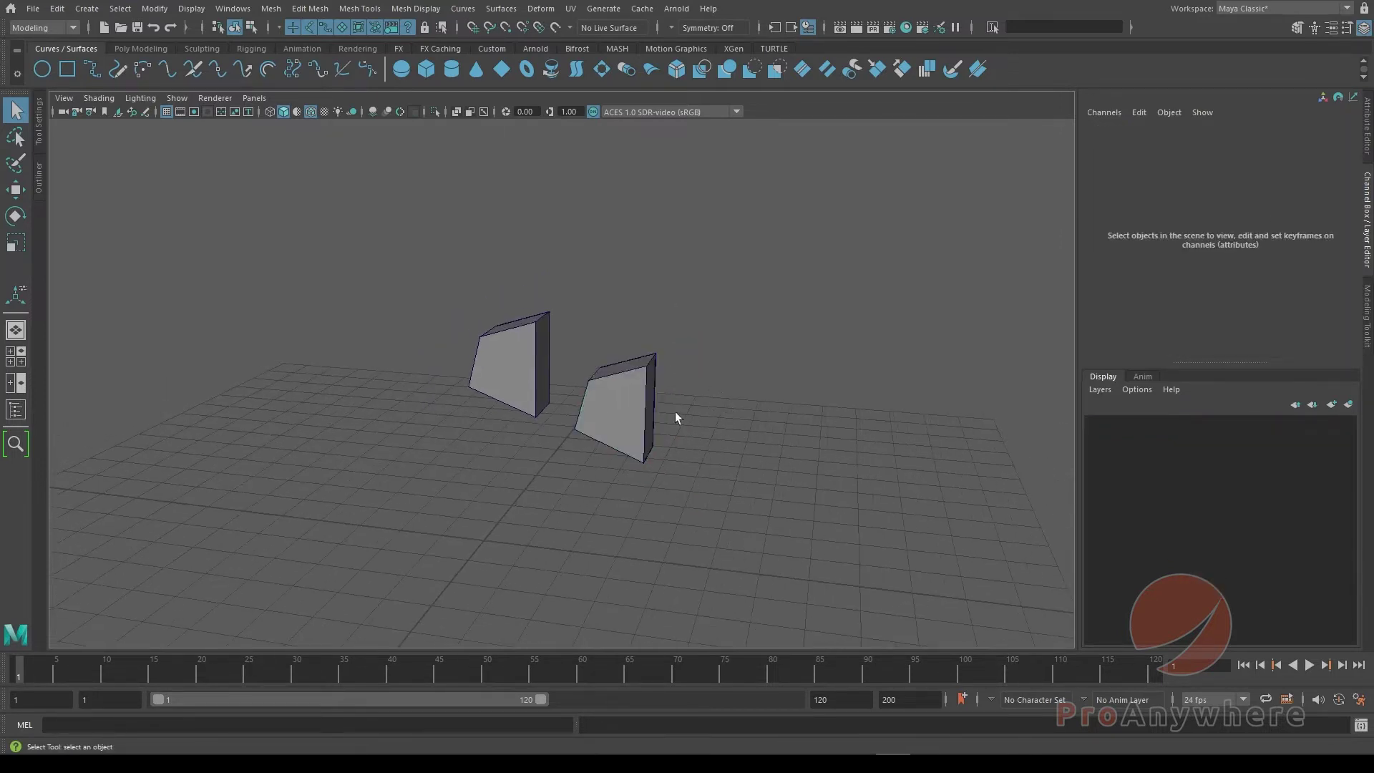
drag(638, 392, 651, 419)
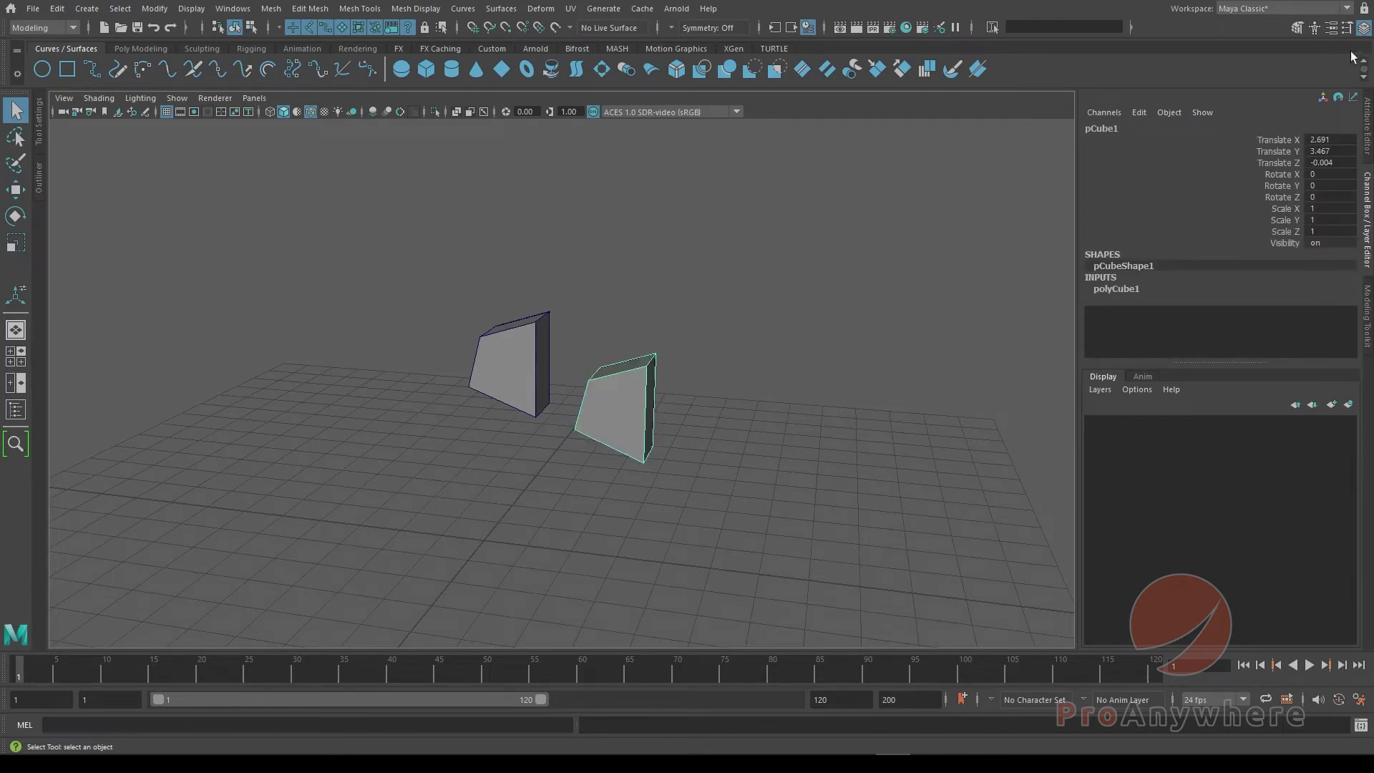
click(1332, 27)
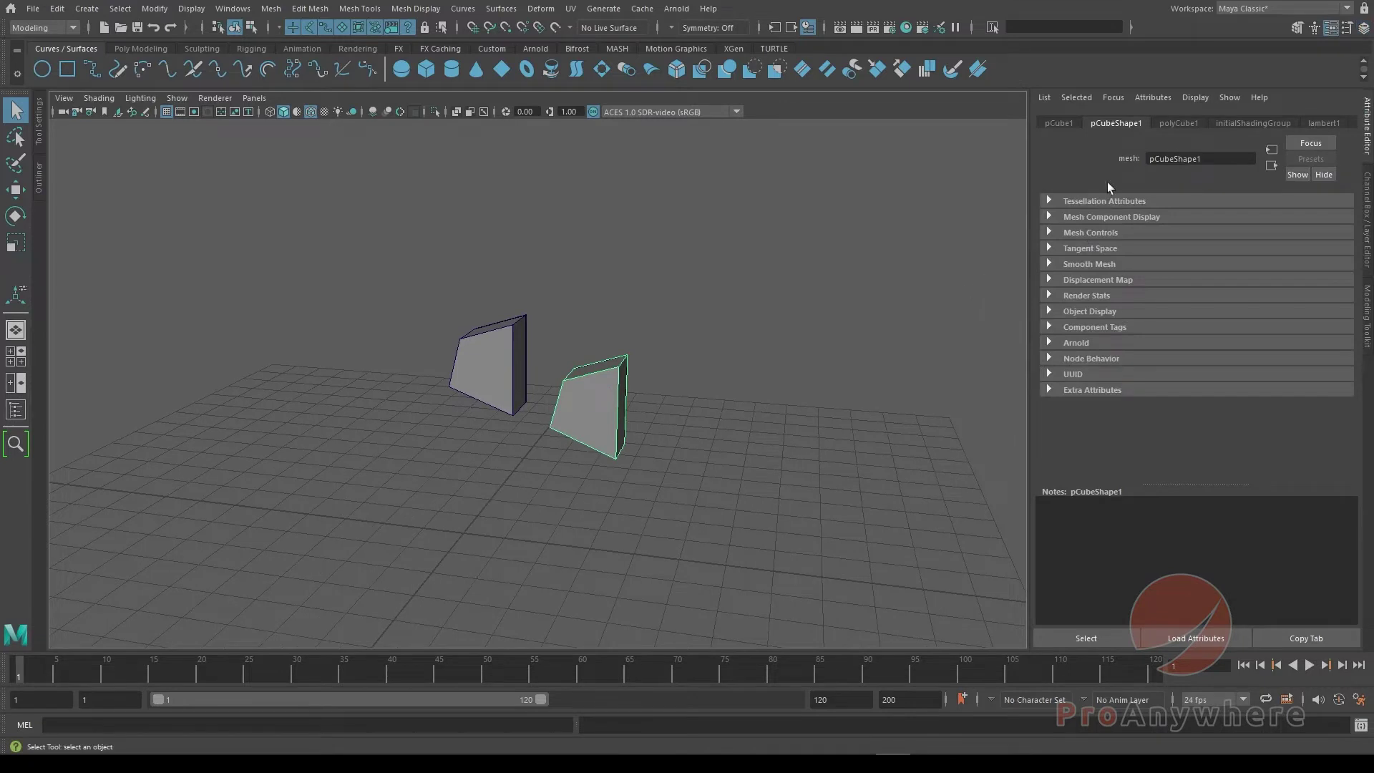
scroll(773, 481, up, 2)
click(1079, 312)
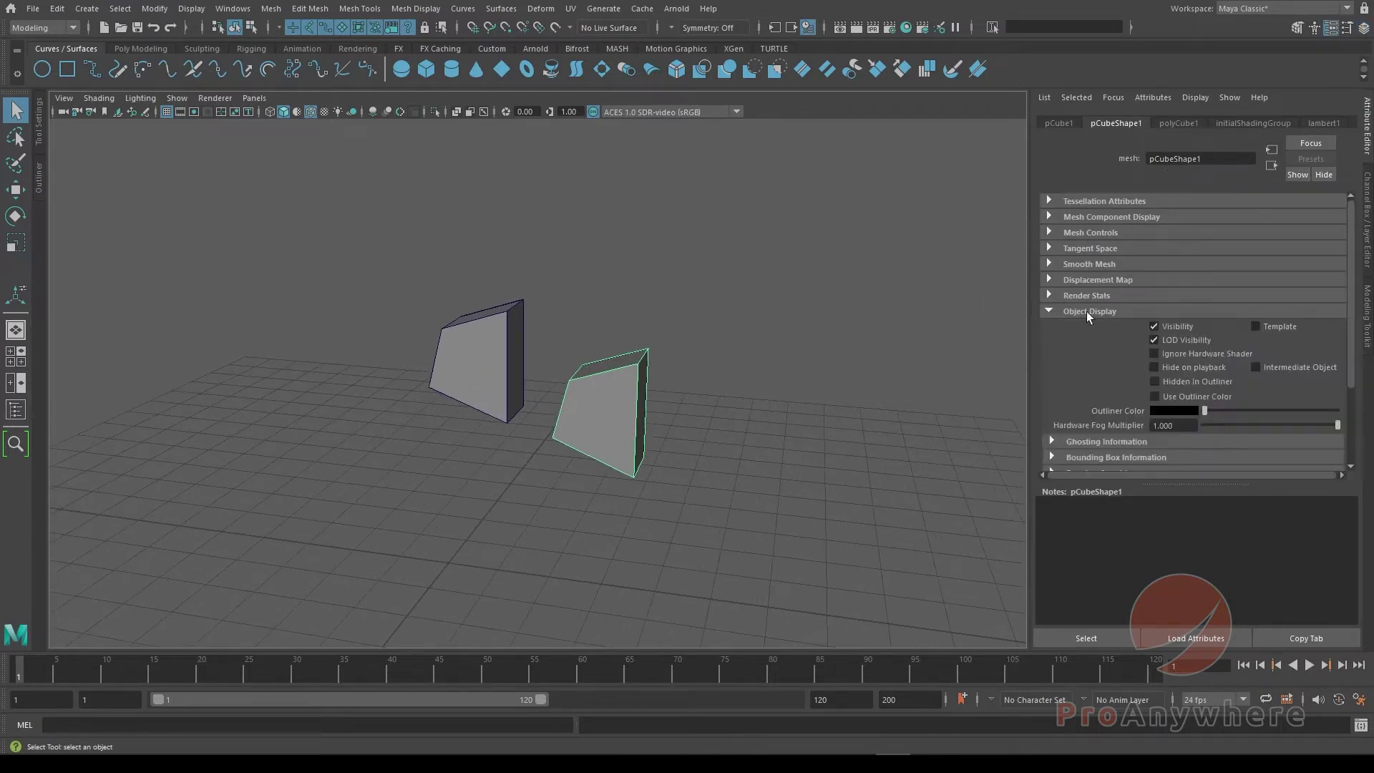
alt+drag(983, 346, 833, 431)
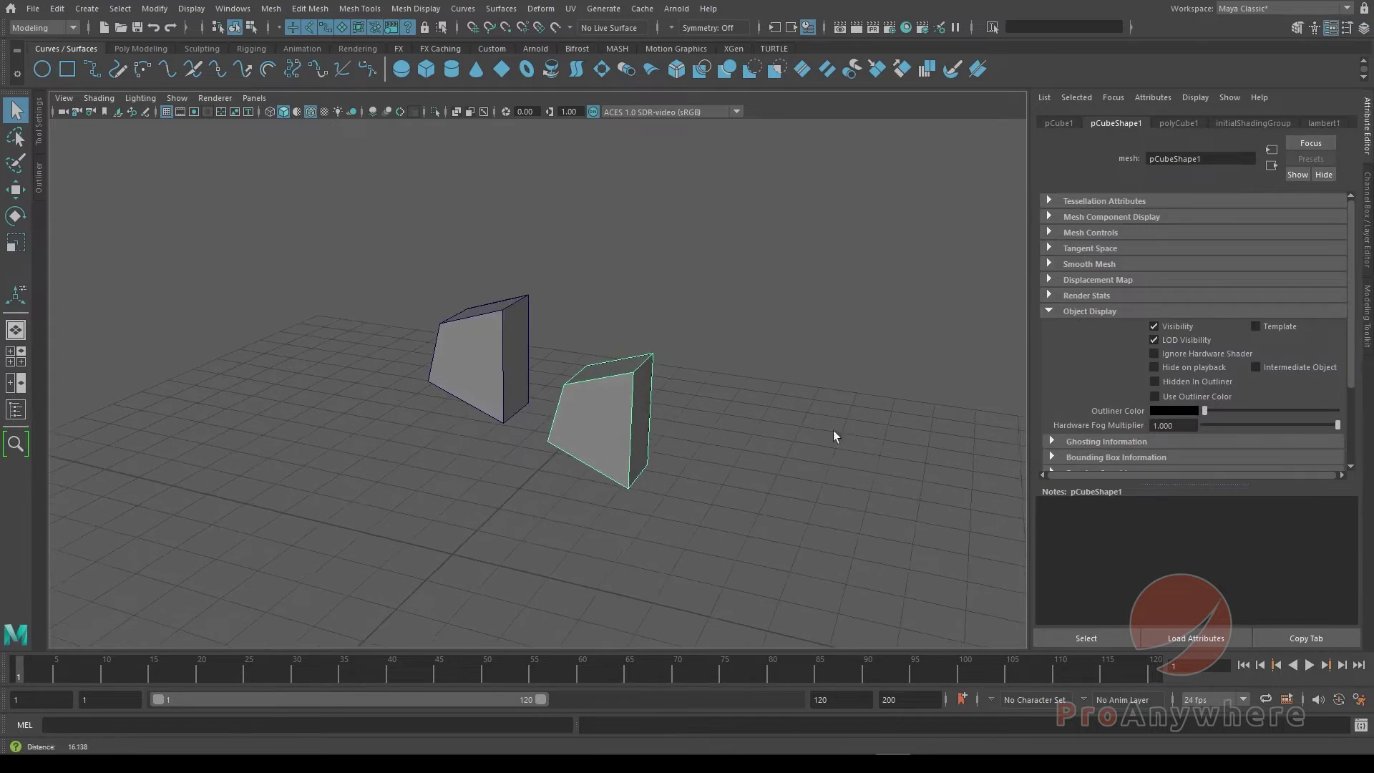
click(1256, 327)
click(773, 386)
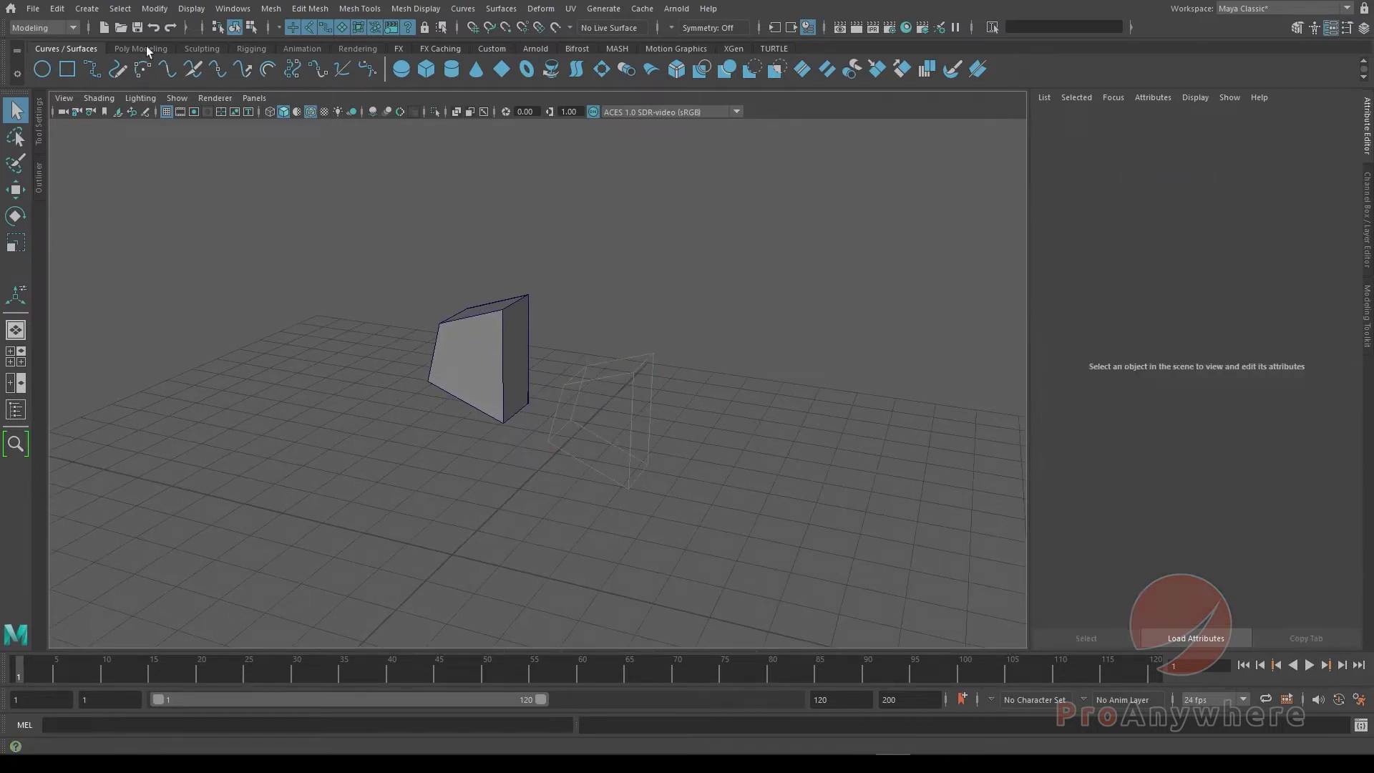
Select pCube1 in the Outliner, disable the Template attribute on its shape node, and deselect it.
click(38, 178)
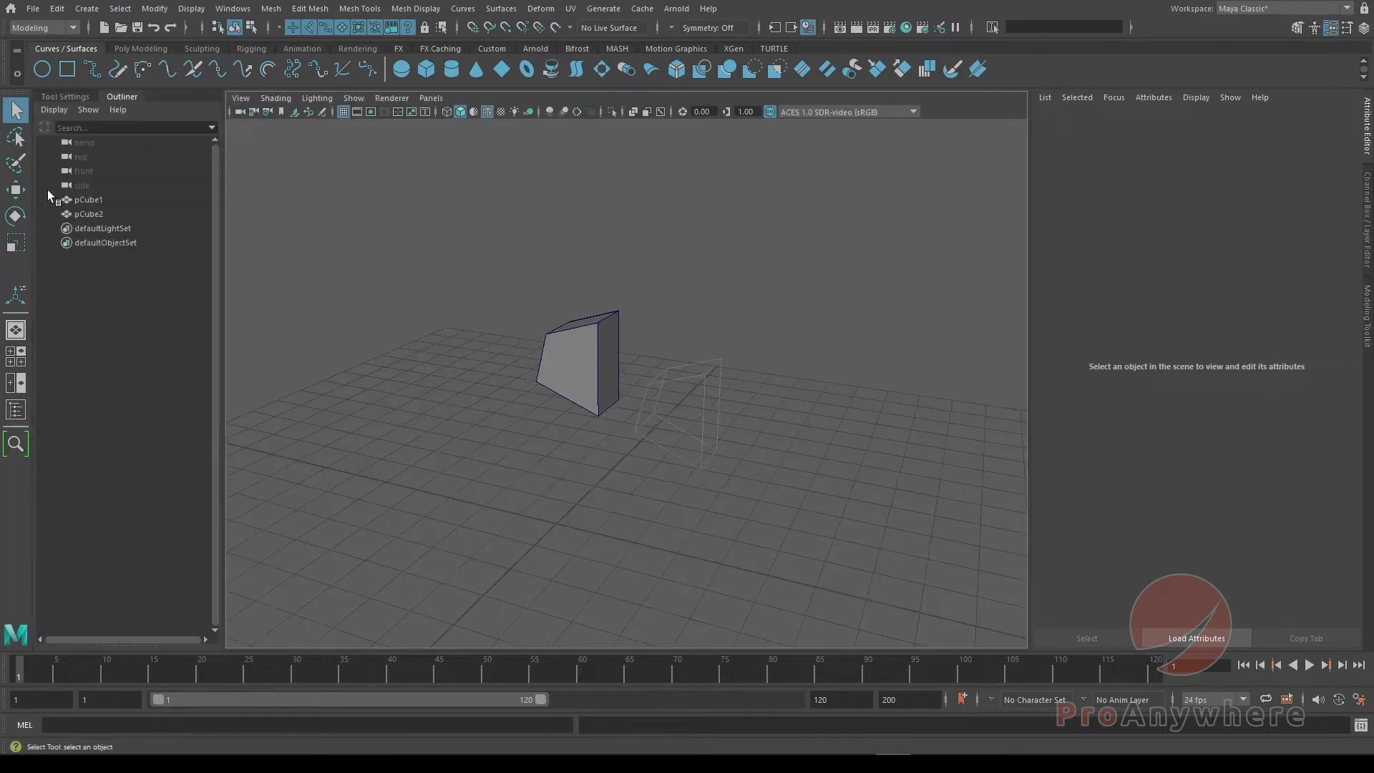
click(109, 212)
click(104, 198)
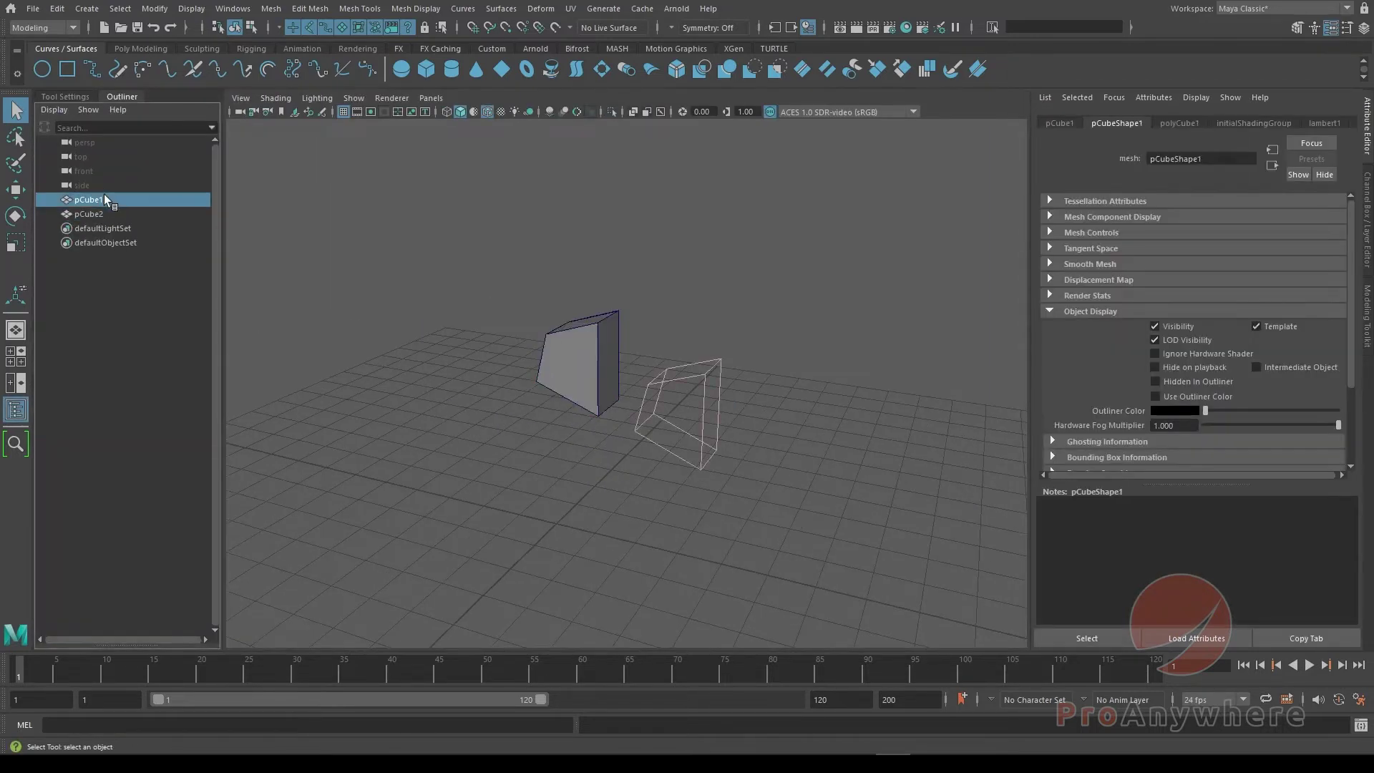
click(1257, 327)
click(902, 401)
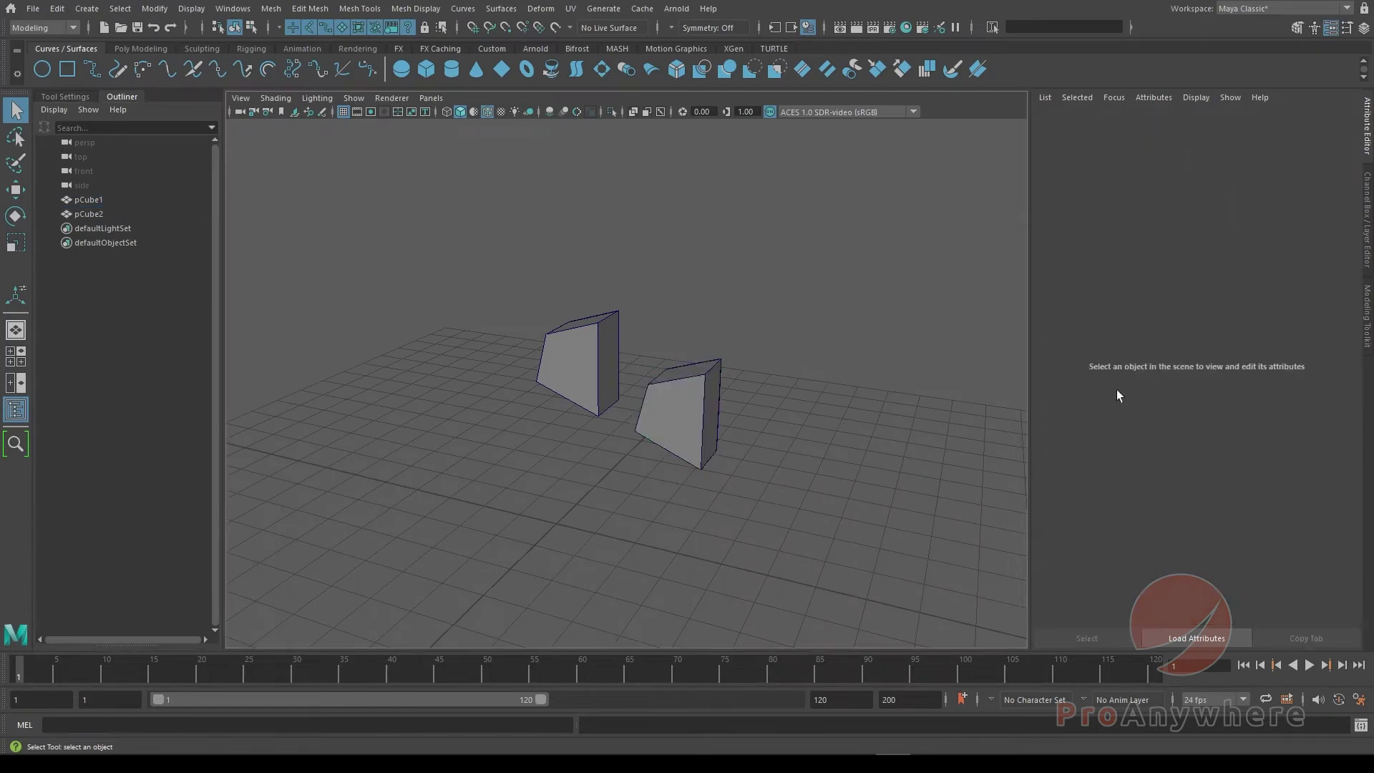
Select pCube1, apply the Template object display to it, and deselect it.
drag(680, 349, 725, 421)
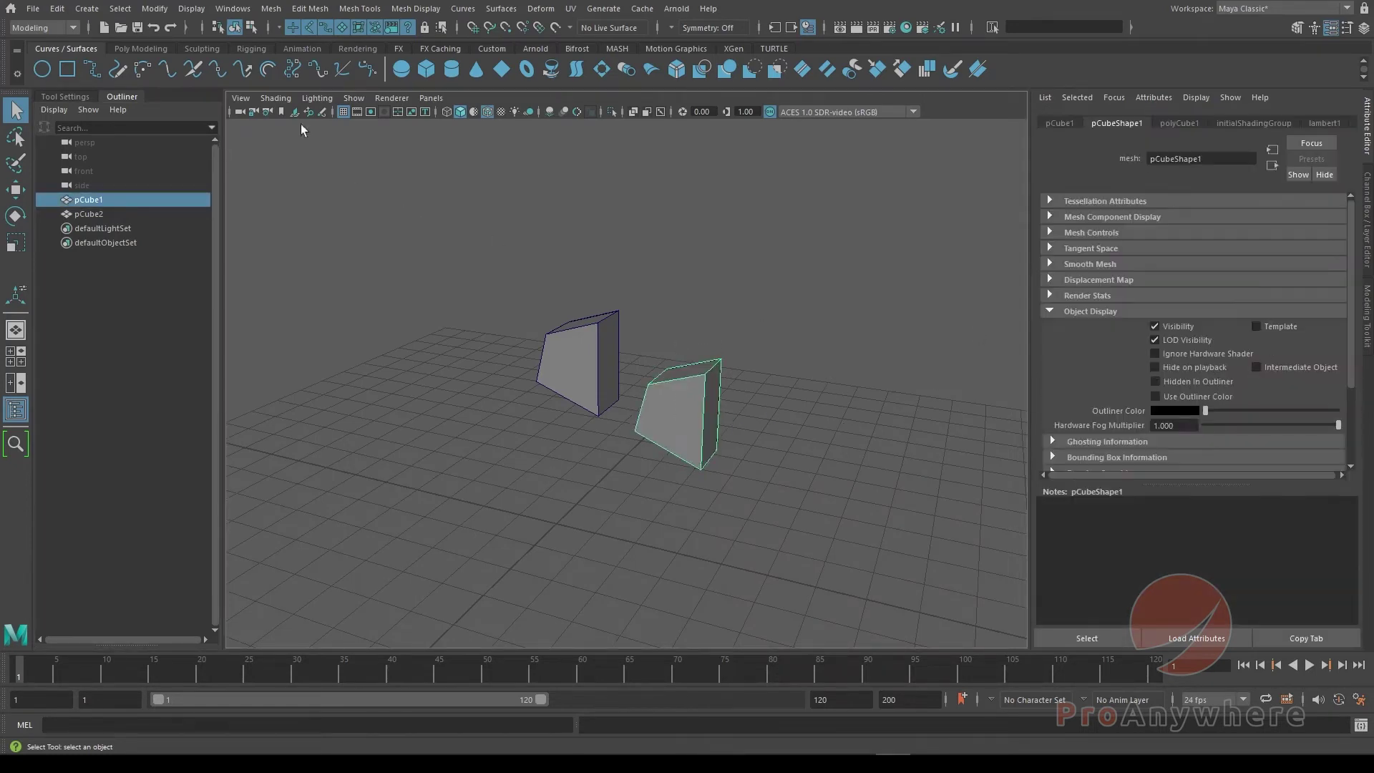
click(191, 8)
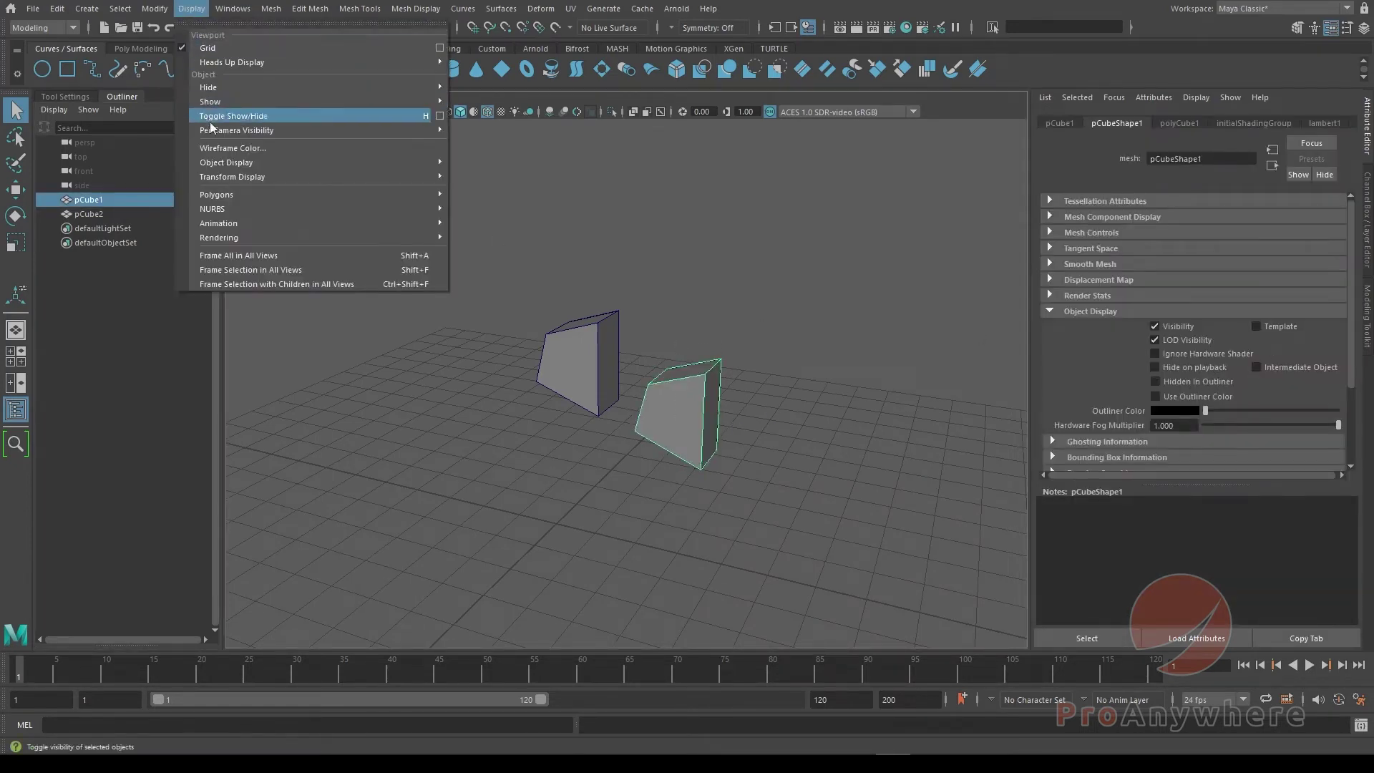
mouse_move(216, 164)
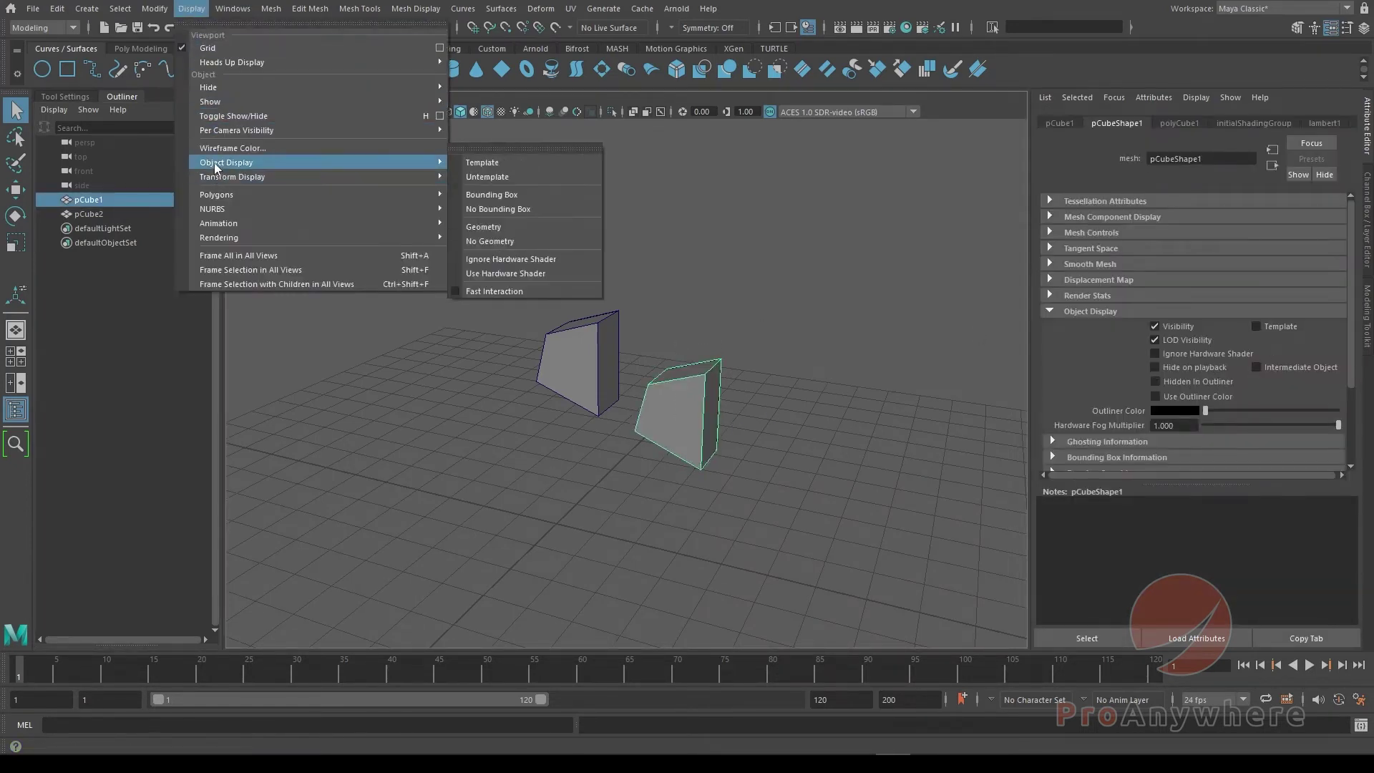
click(504, 161)
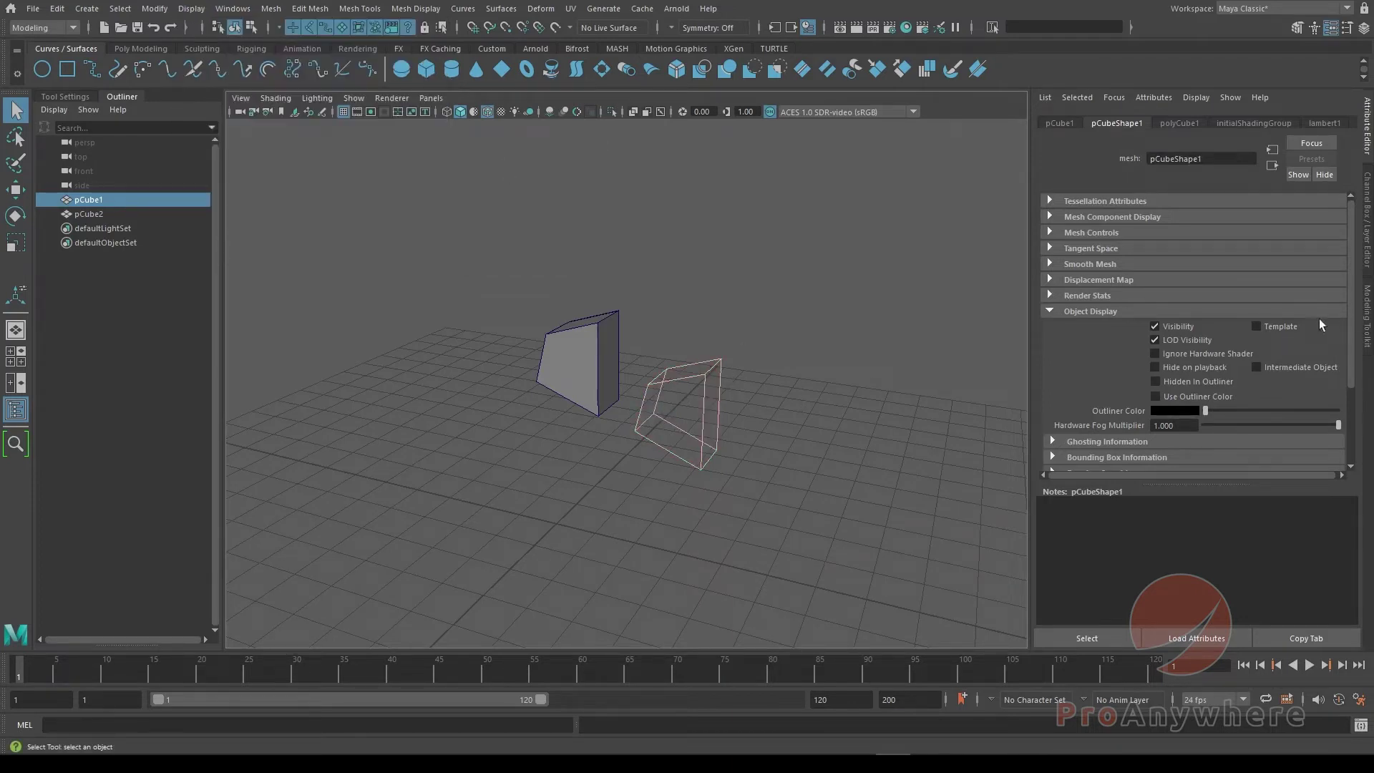
click(663, 356)
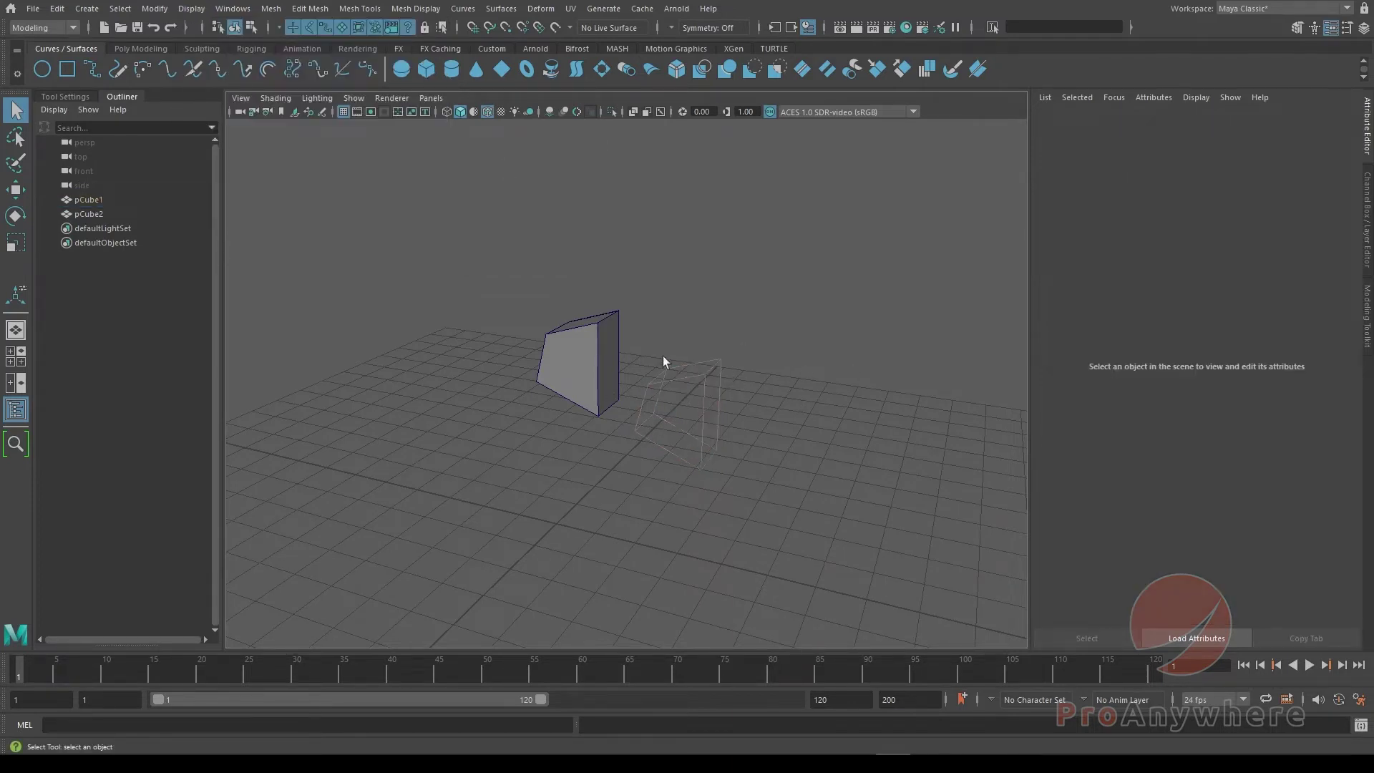
Show shape nodes in the Outliner, expand pCube1, and compare the attributes of pCubeShape1 with its transform node.
click(113, 205)
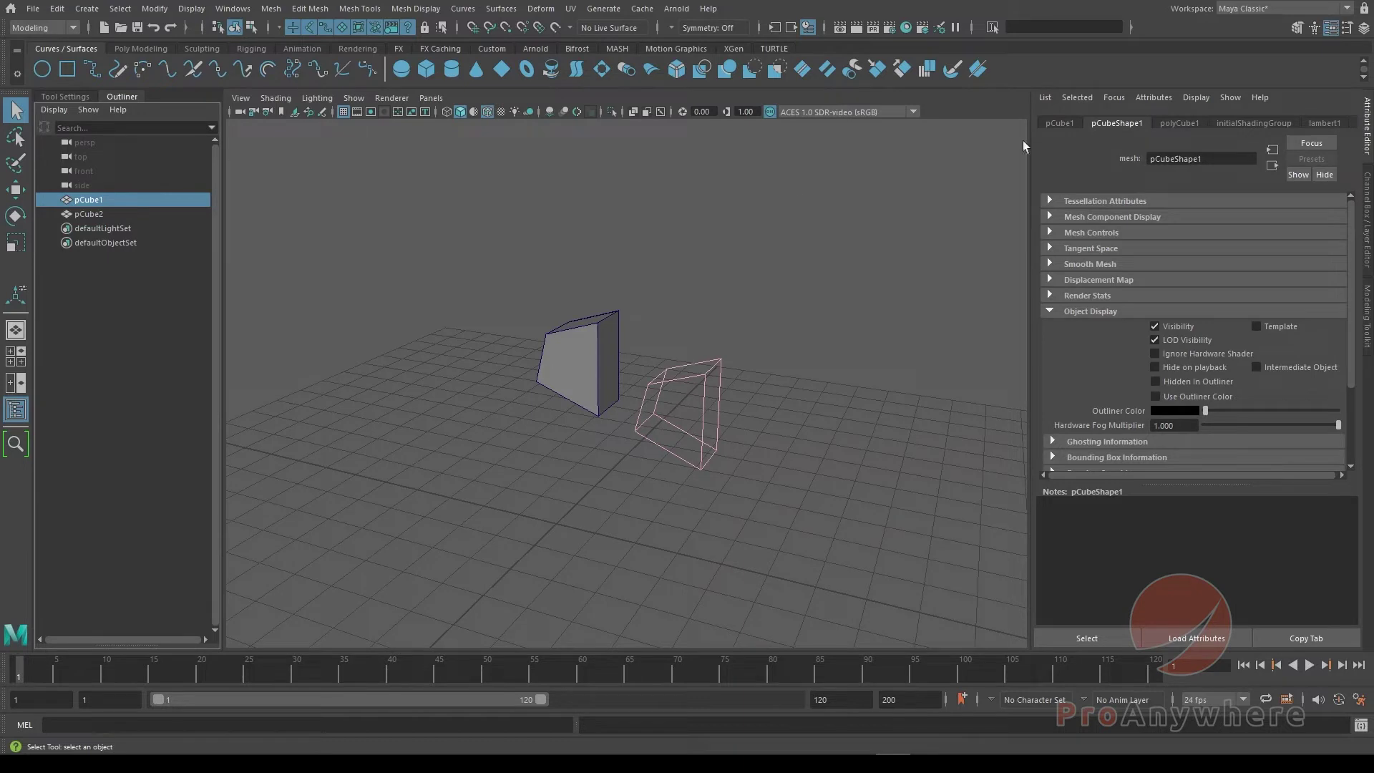
click(54, 110)
click(56, 150)
click(54, 199)
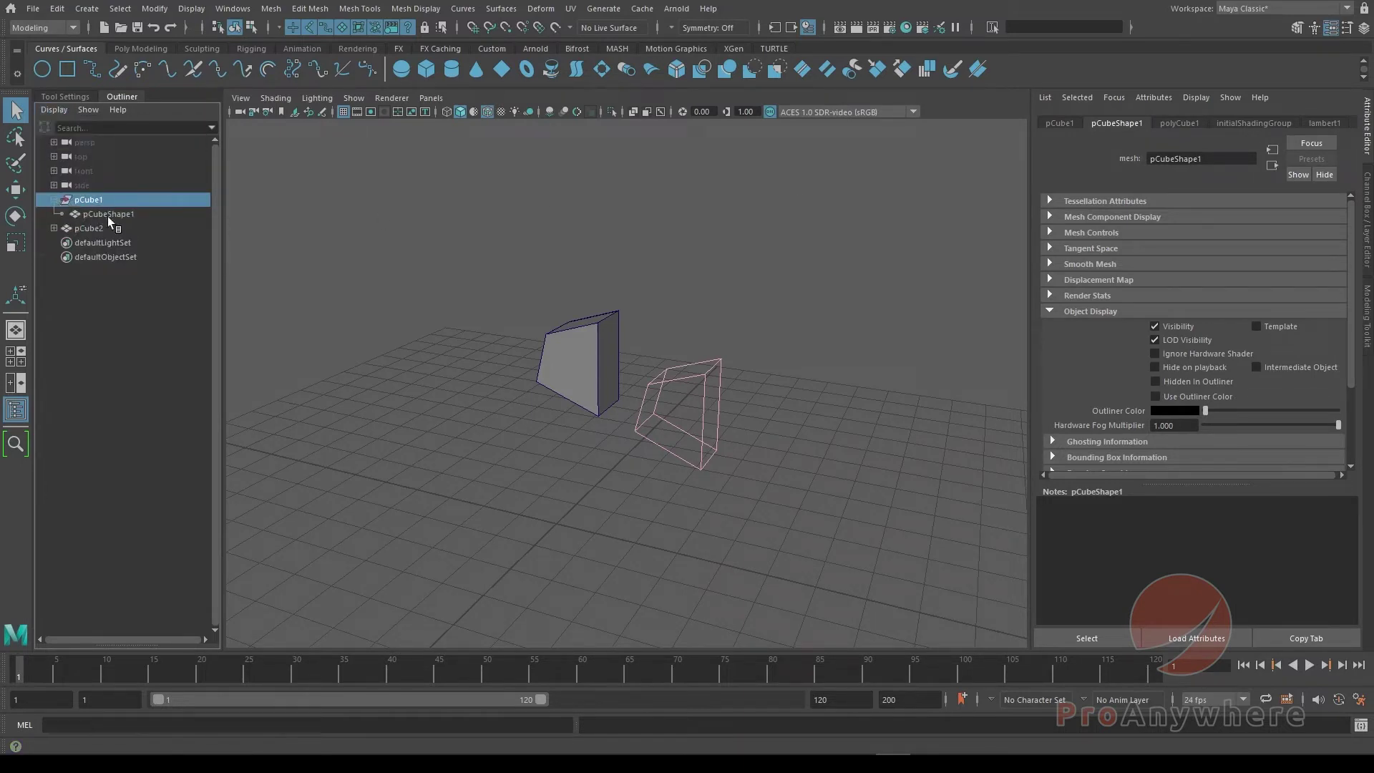
click(109, 215)
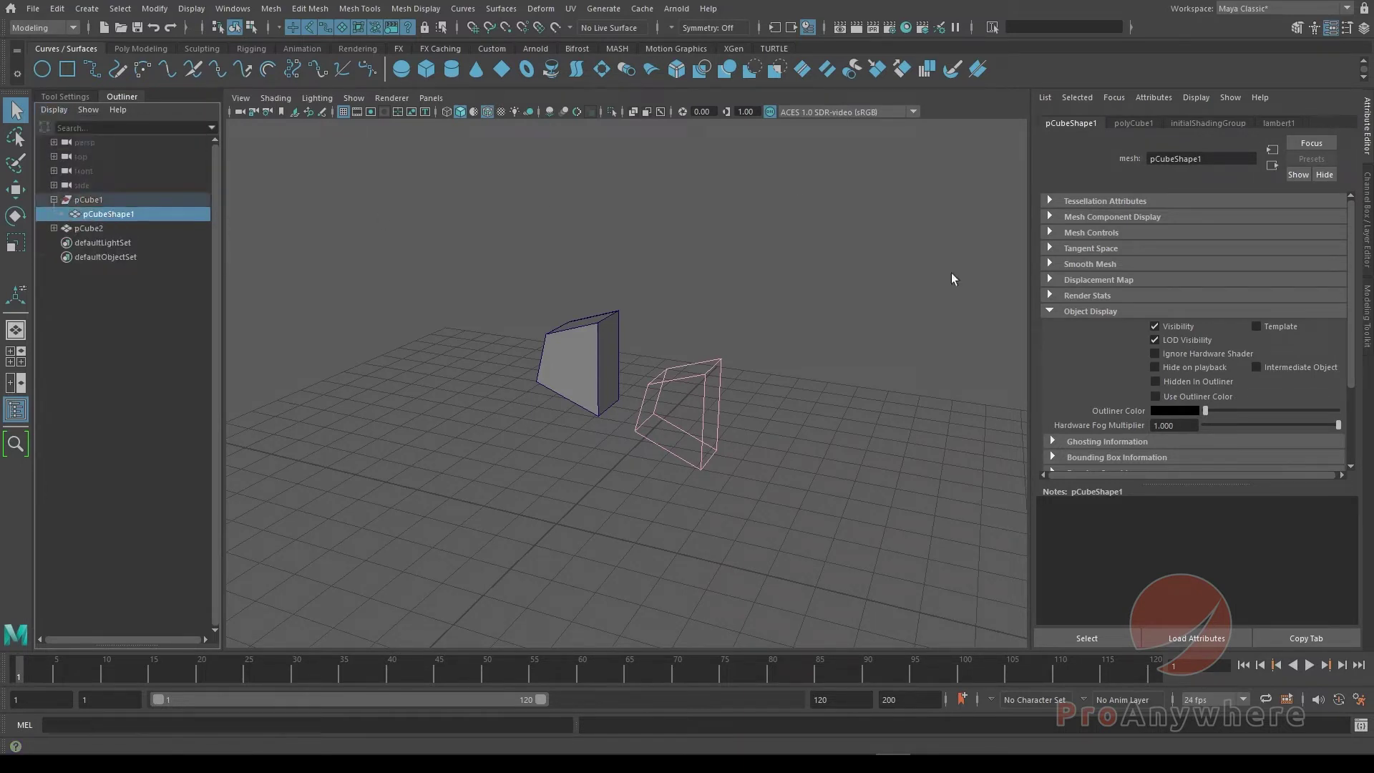
click(105, 198)
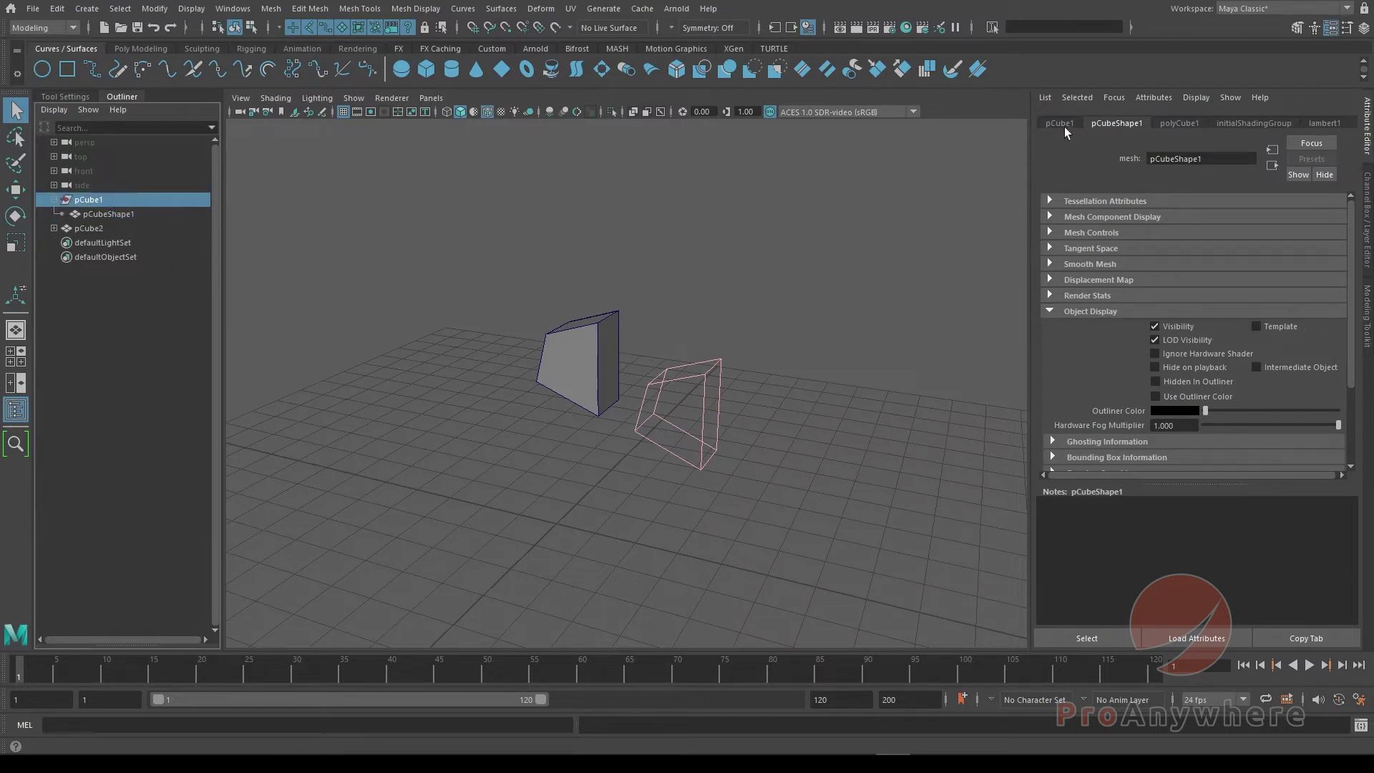
Examine the Template attribute and Drawing Overrides in the Display settings of the pCube1 transform node.
click(1062, 125)
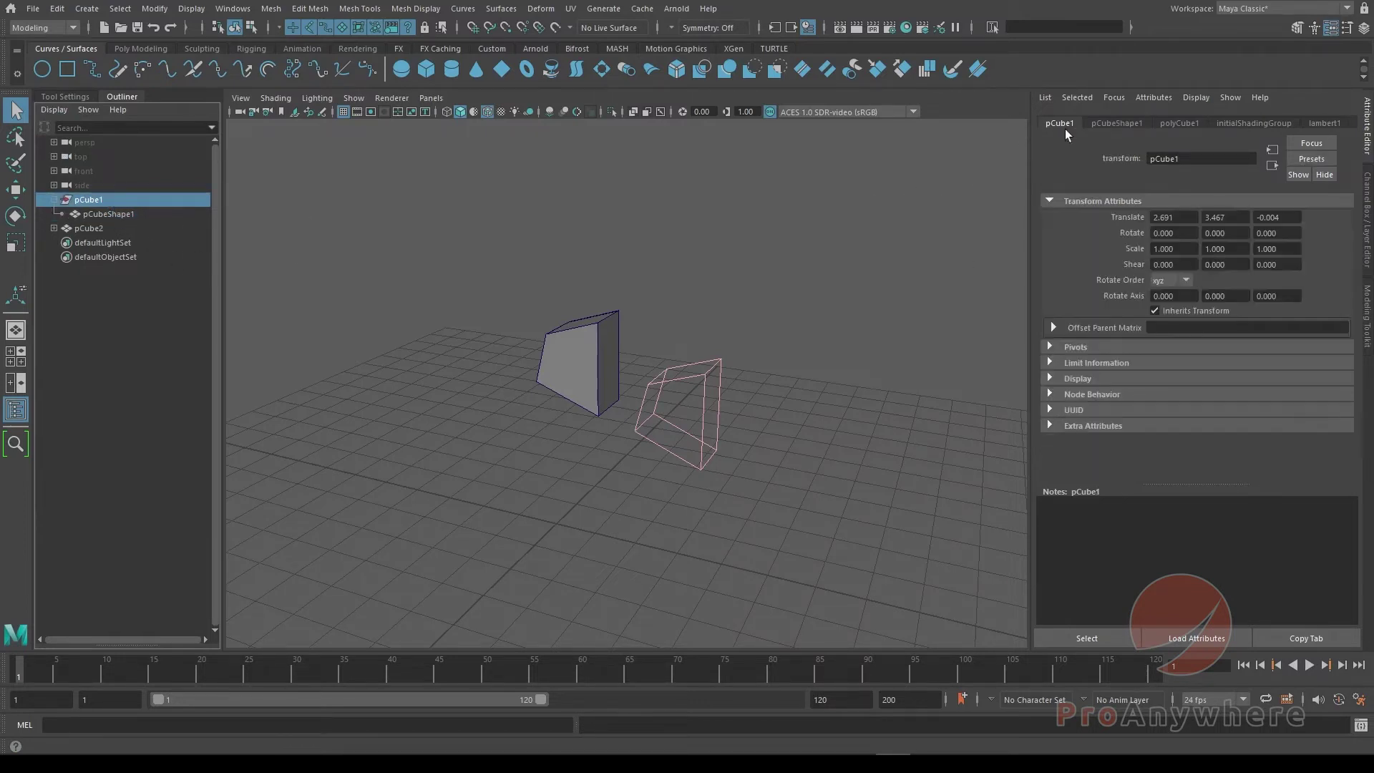
click(1102, 378)
scroll(1137, 406, down, 5)
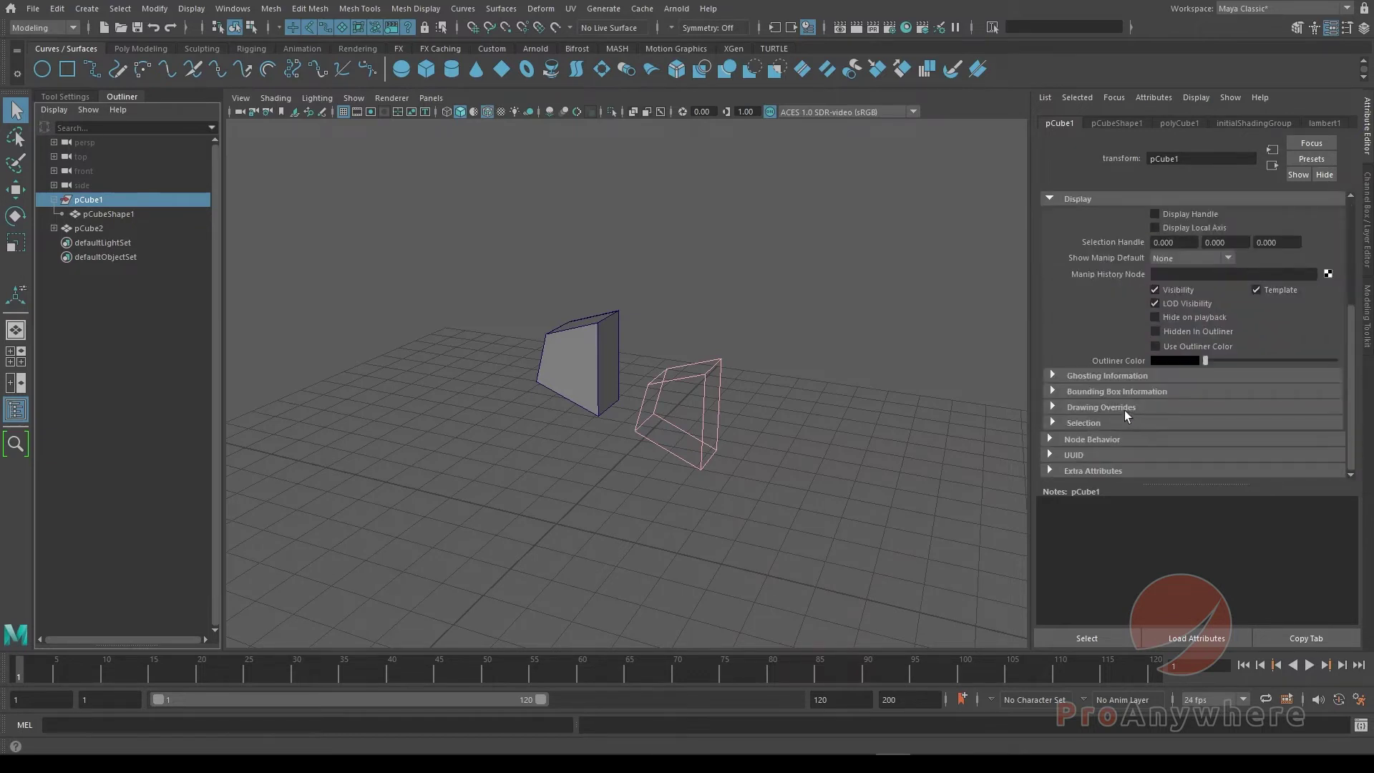
click(1124, 408)
click(1125, 408)
scroll(1151, 394, up, 3)
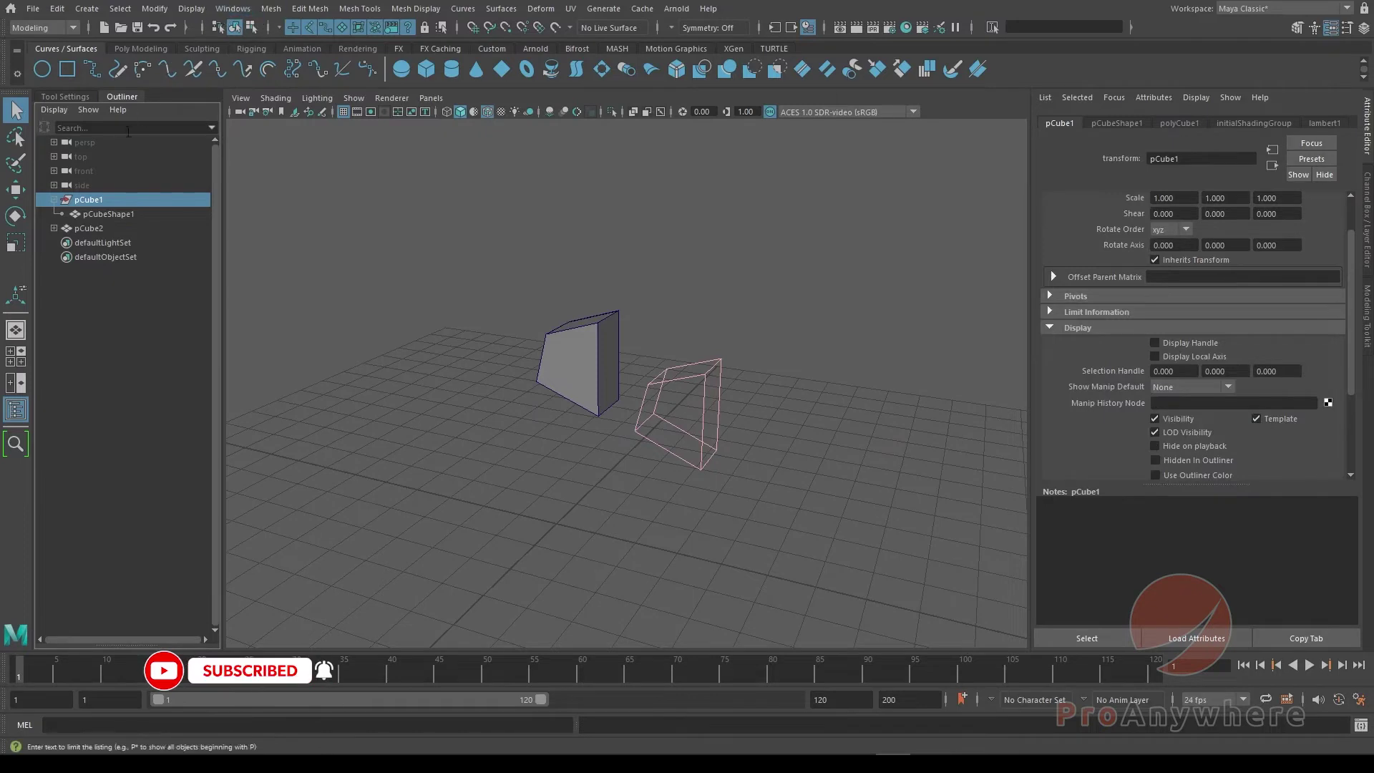
Apply the Untemplate object display to the selected pCube1.
click(191, 8)
mouse_move(246, 164)
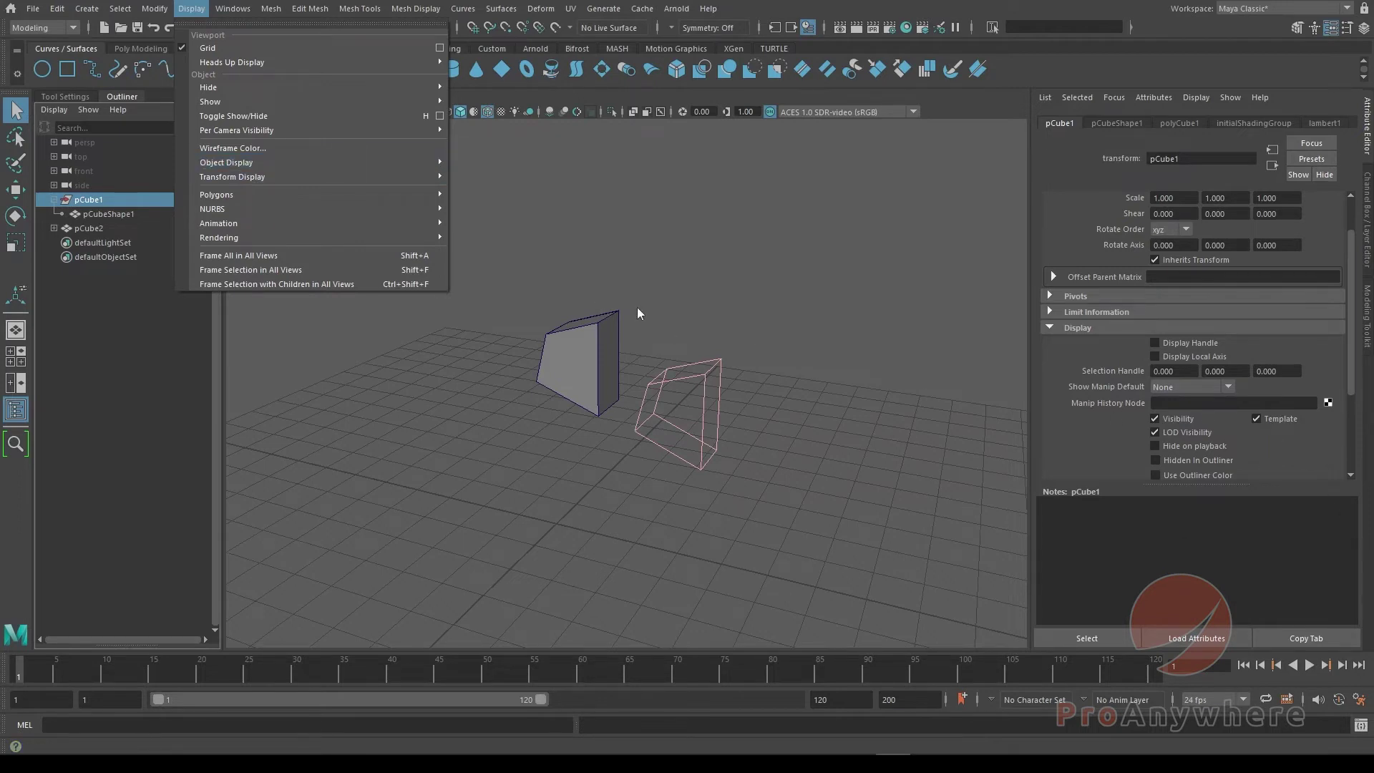
mouse_move(340, 165)
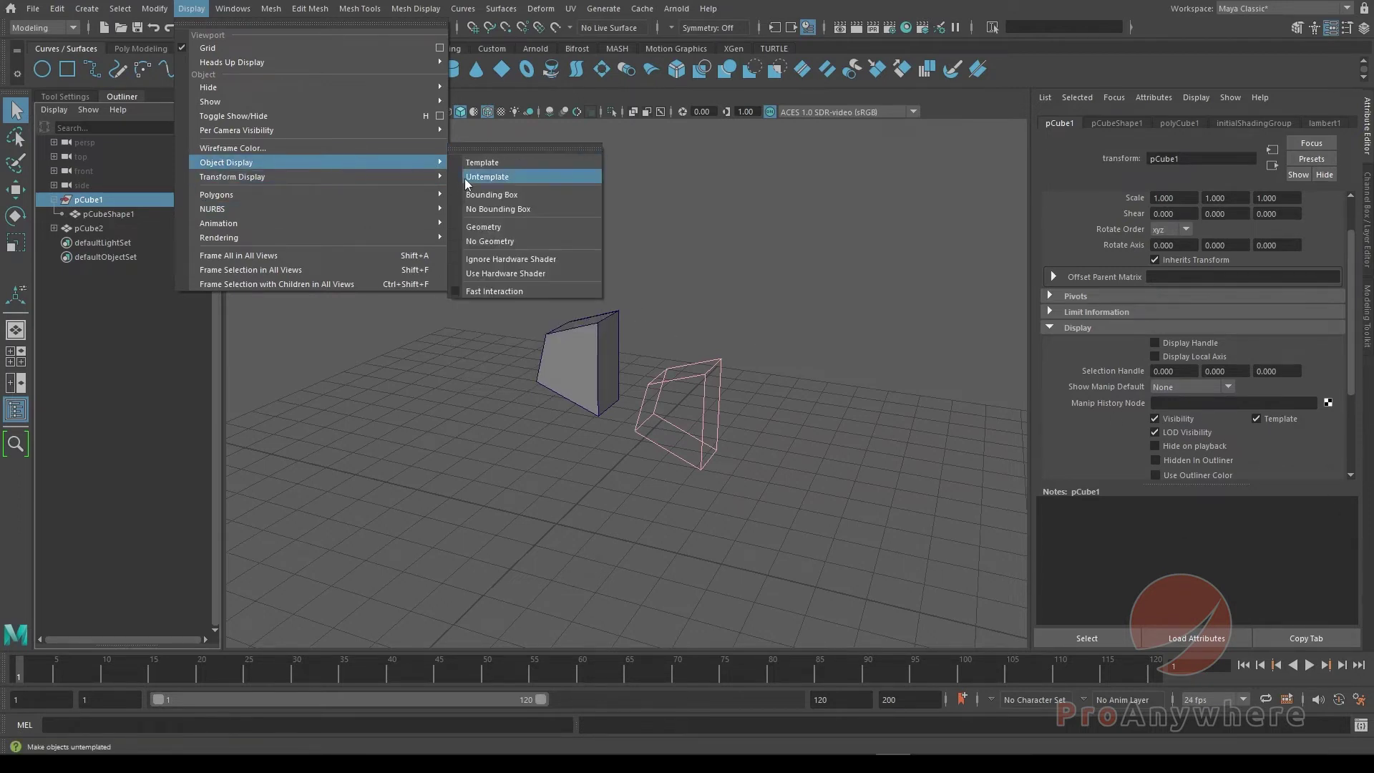
click(487, 177)
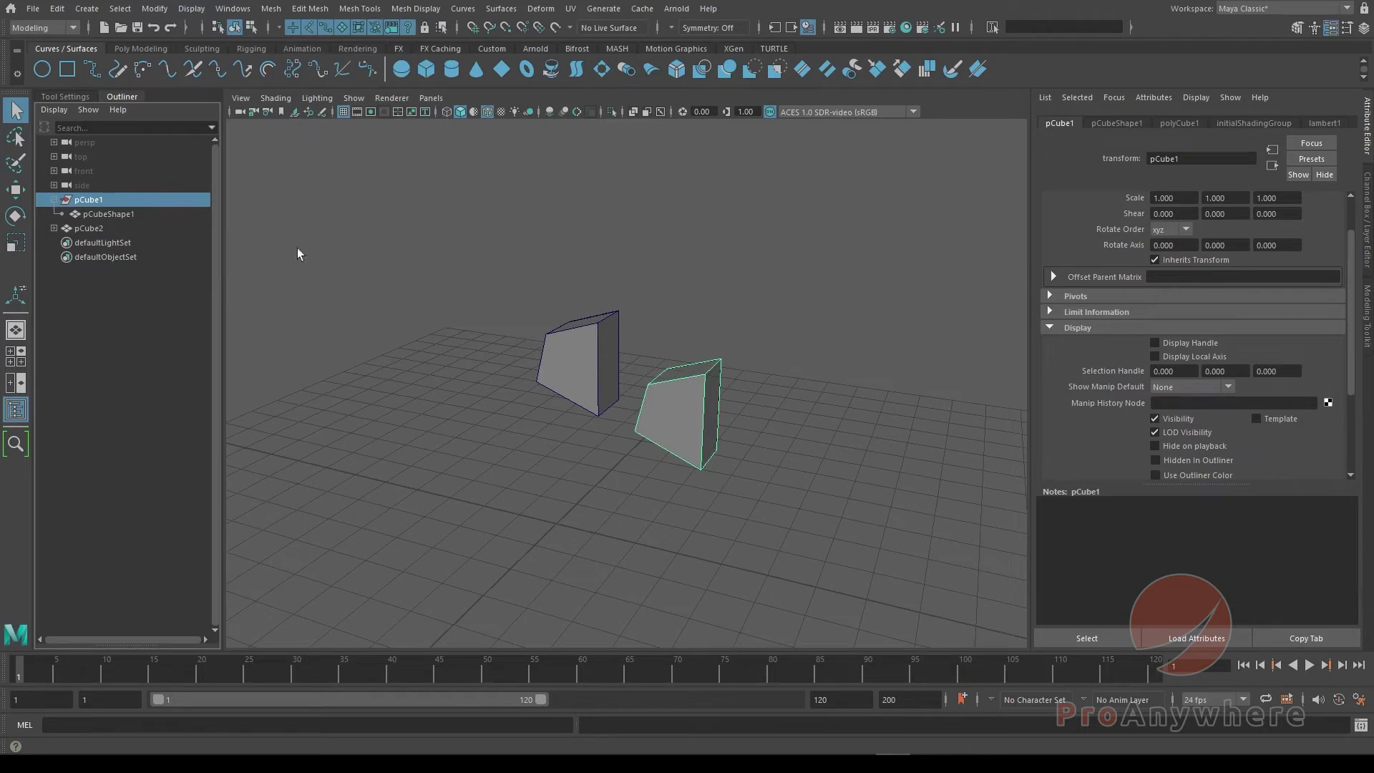
Hide the shape nodes in the Outliner and select pCube2 in the viewport.
click(54, 110)
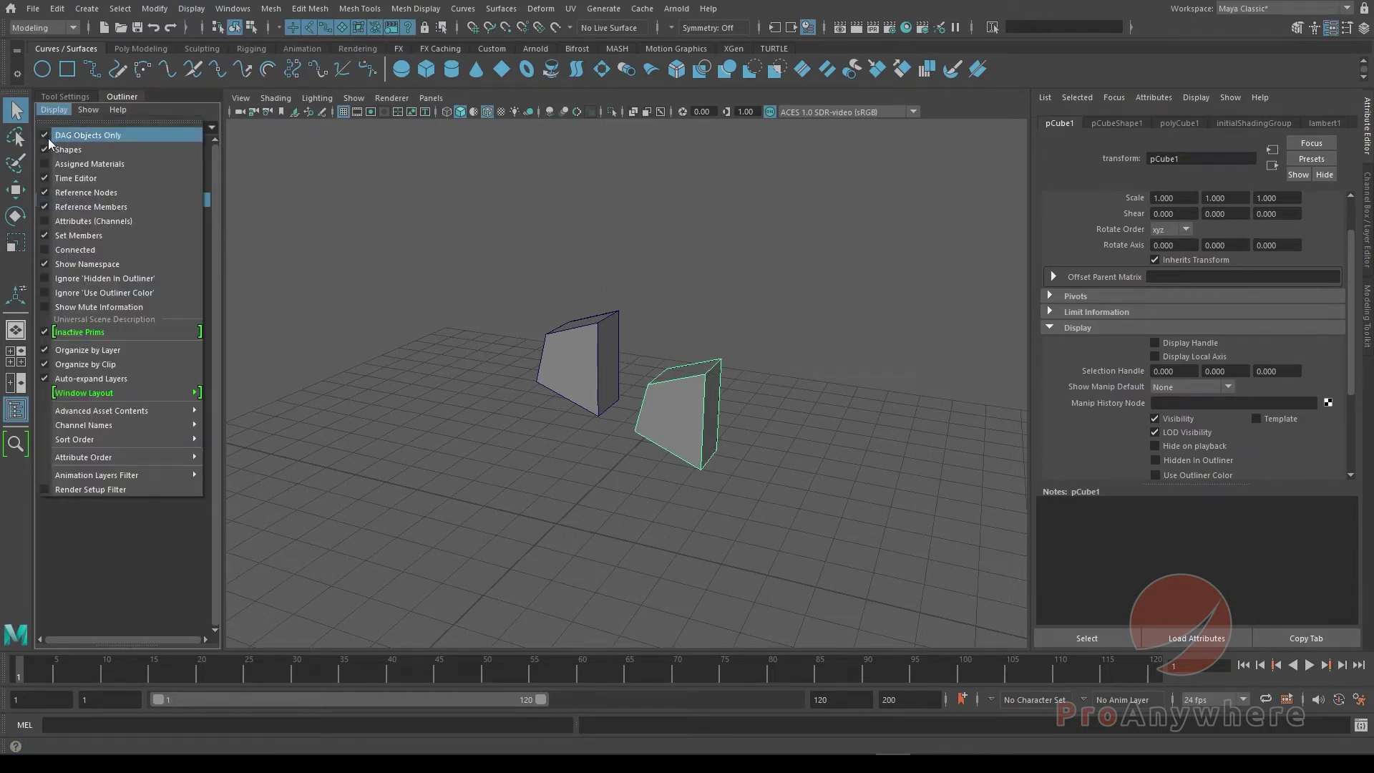
click(48, 148)
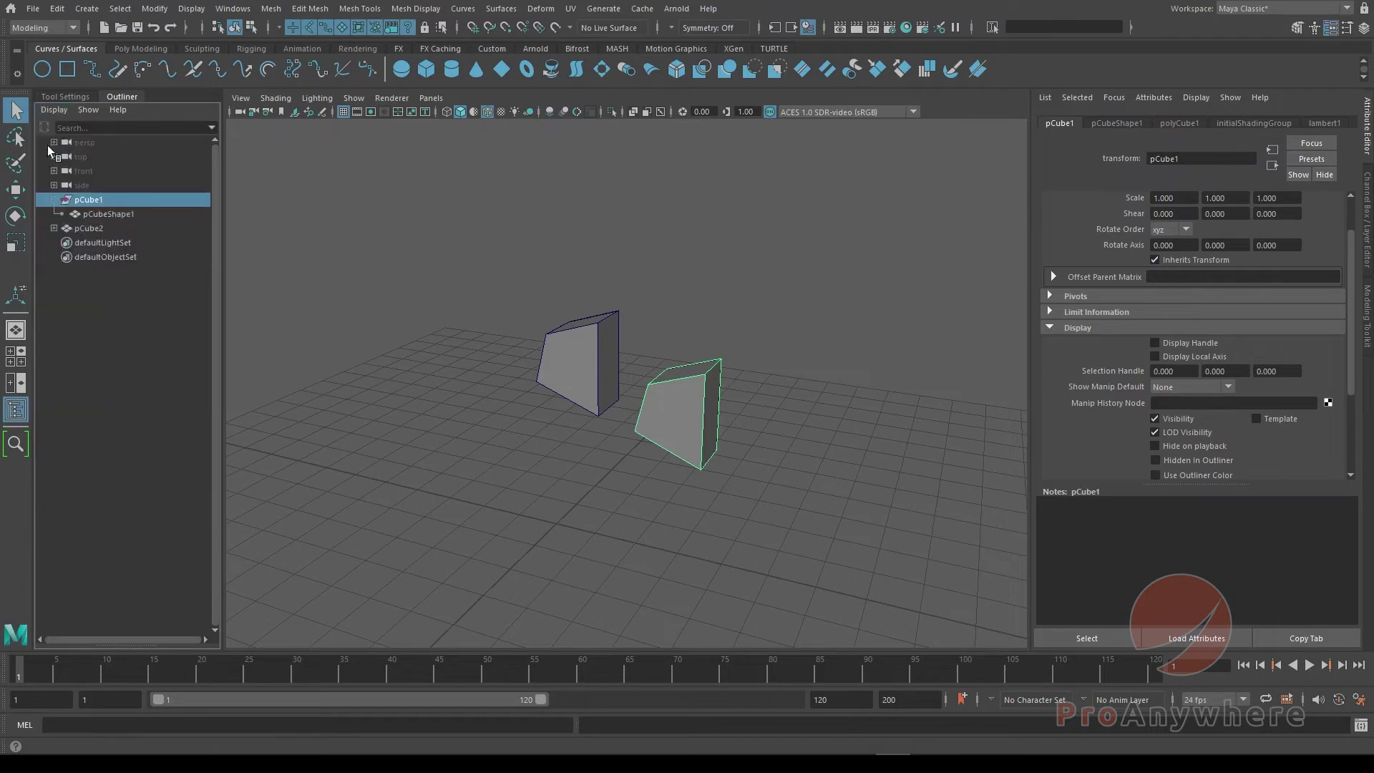
click(394, 319)
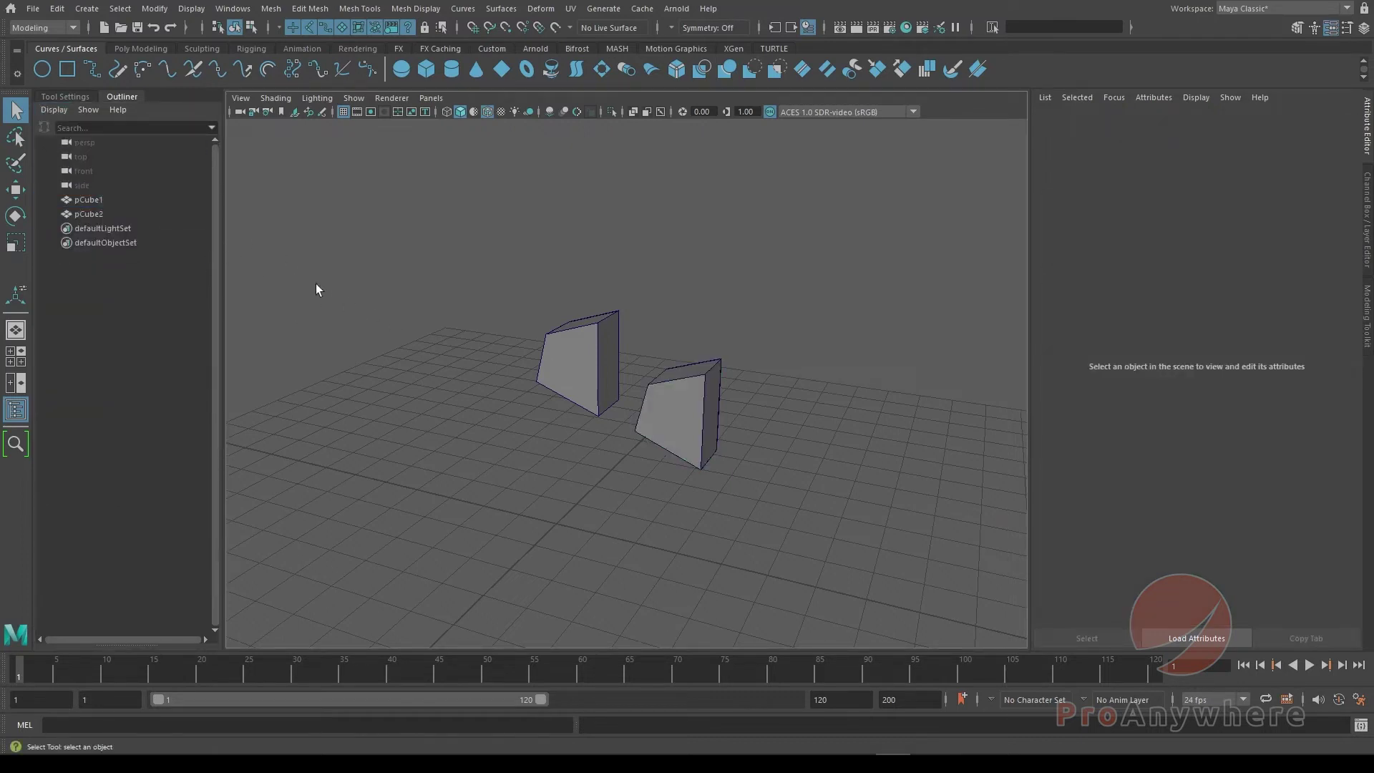
drag(617, 355, 617, 355)
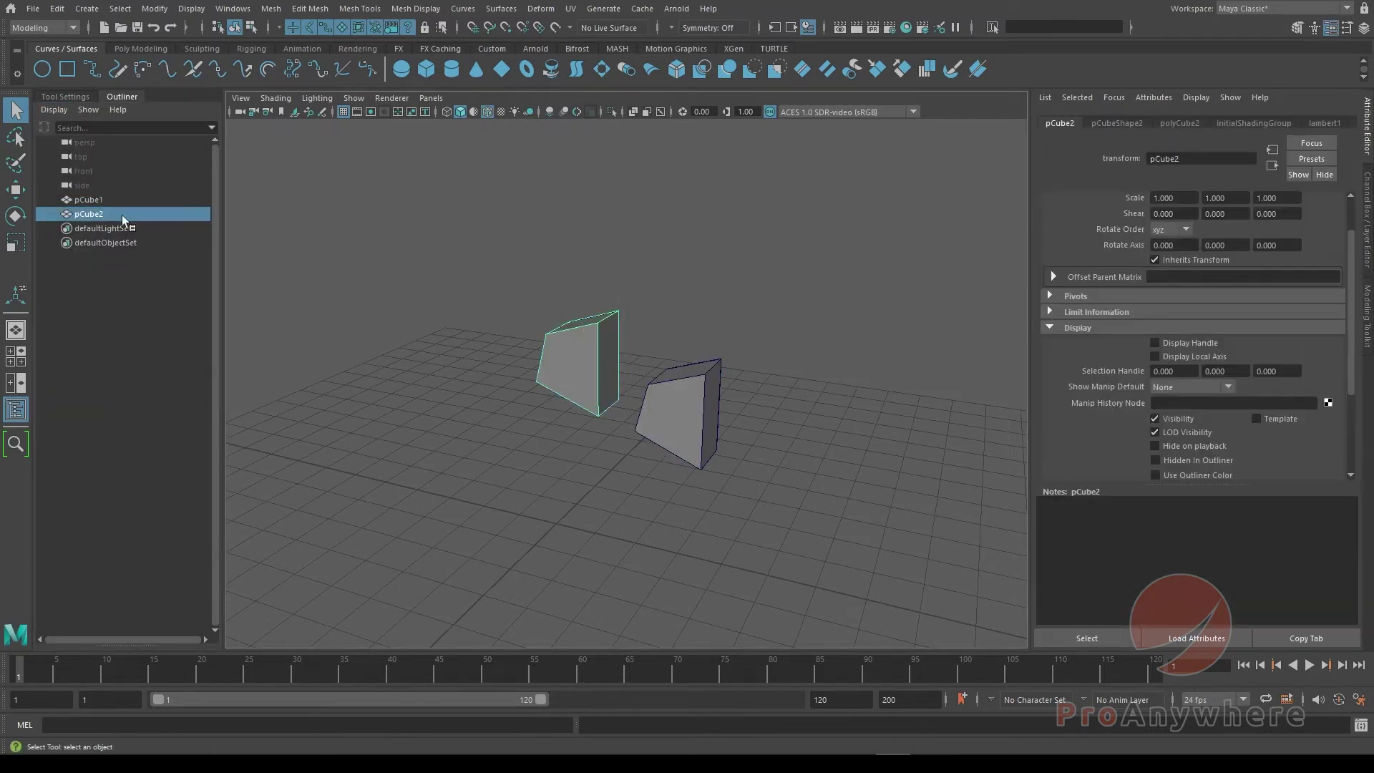
Parent pCube2 under pCube1 in the Outliner, and test the hierarchy by moving pCube1 and undoing the move.
middle_drag(87, 221, 89, 201)
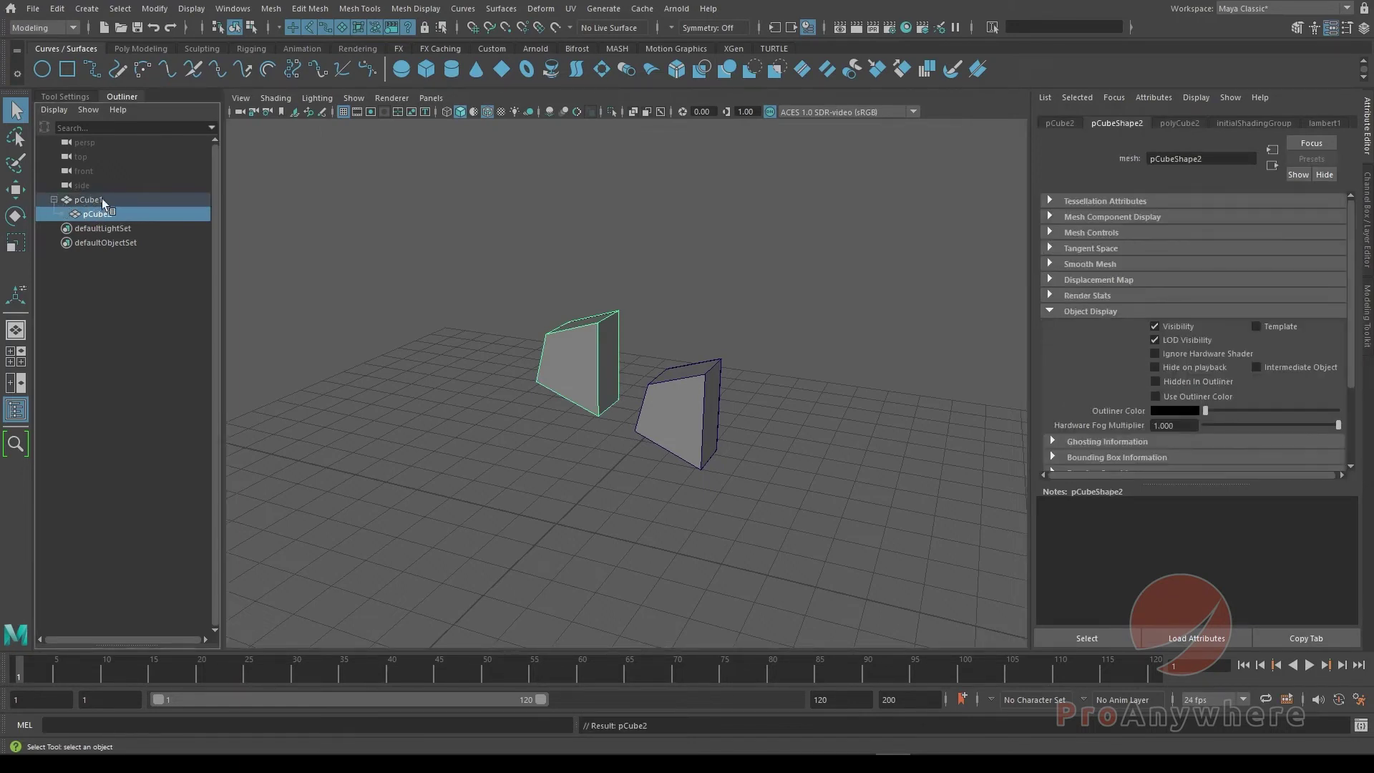
click(103, 199)
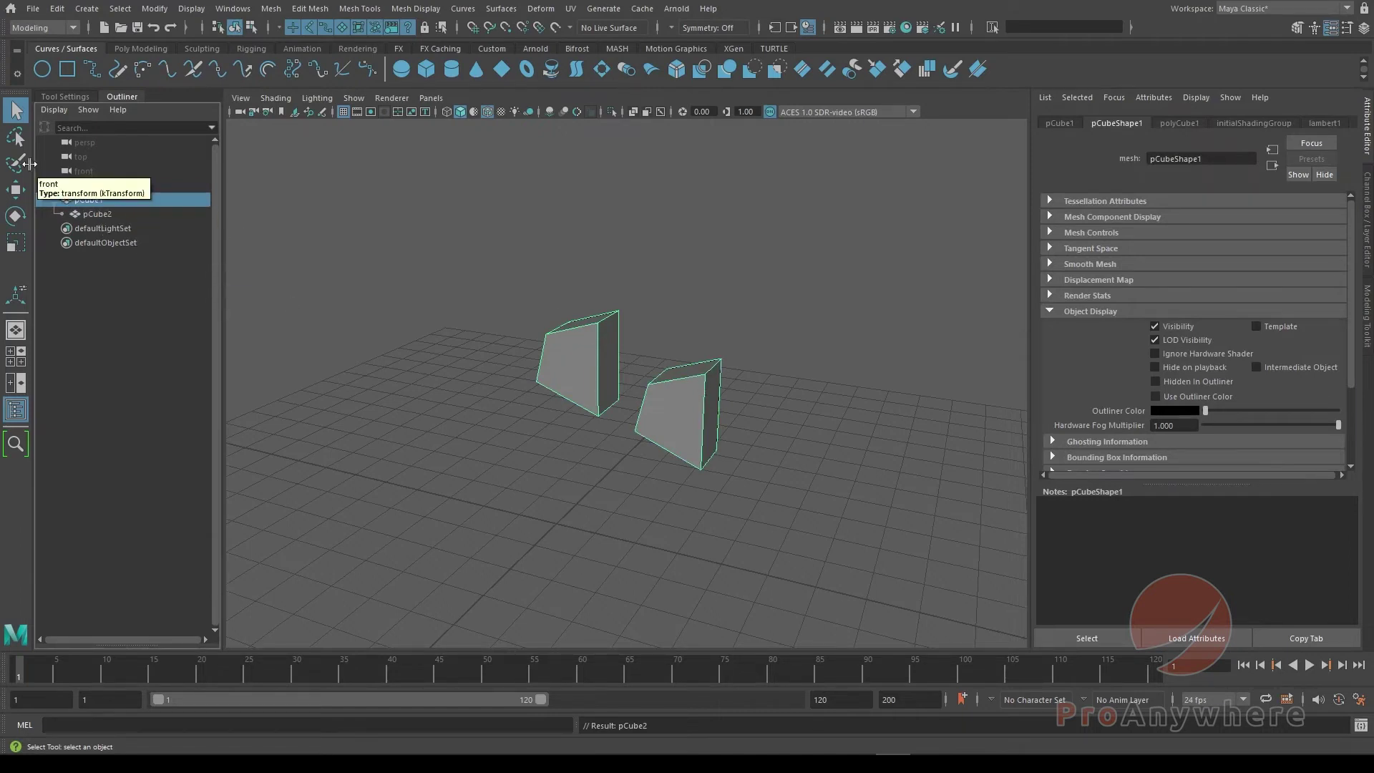
click(15, 189)
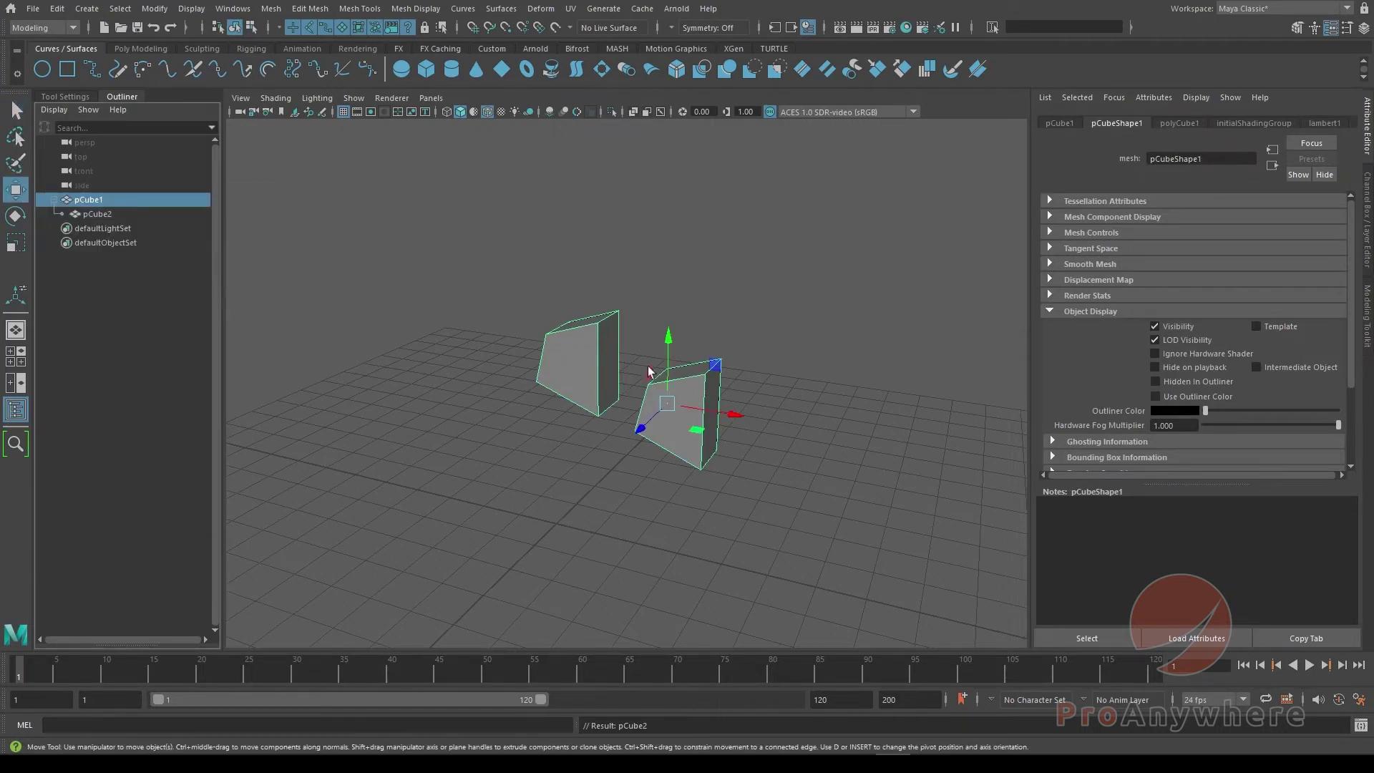
drag(716, 365, 795, 353)
key(ctrl+z)
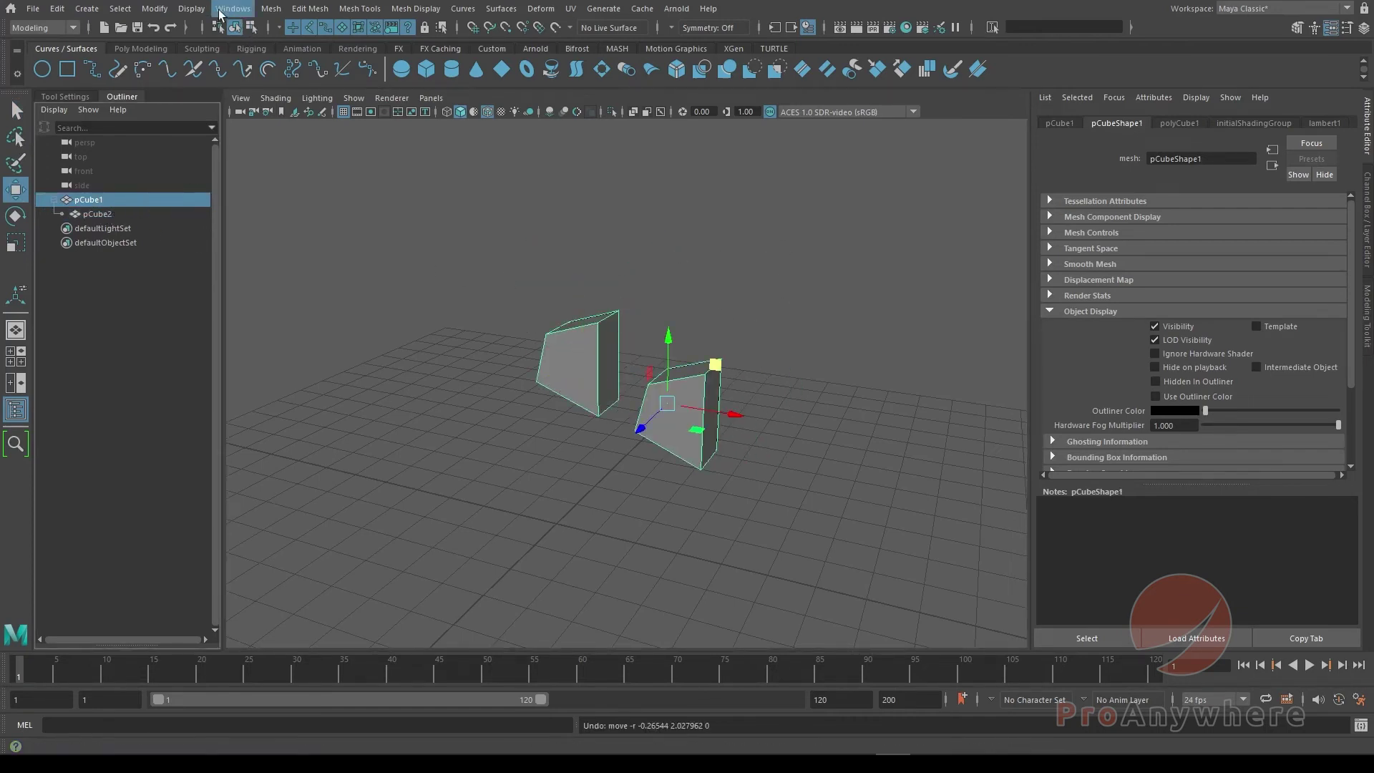
Apply the Template object display to the parent pCube1 and try to select the templated cubes in the viewport.
click(192, 8)
mouse_move(230, 168)
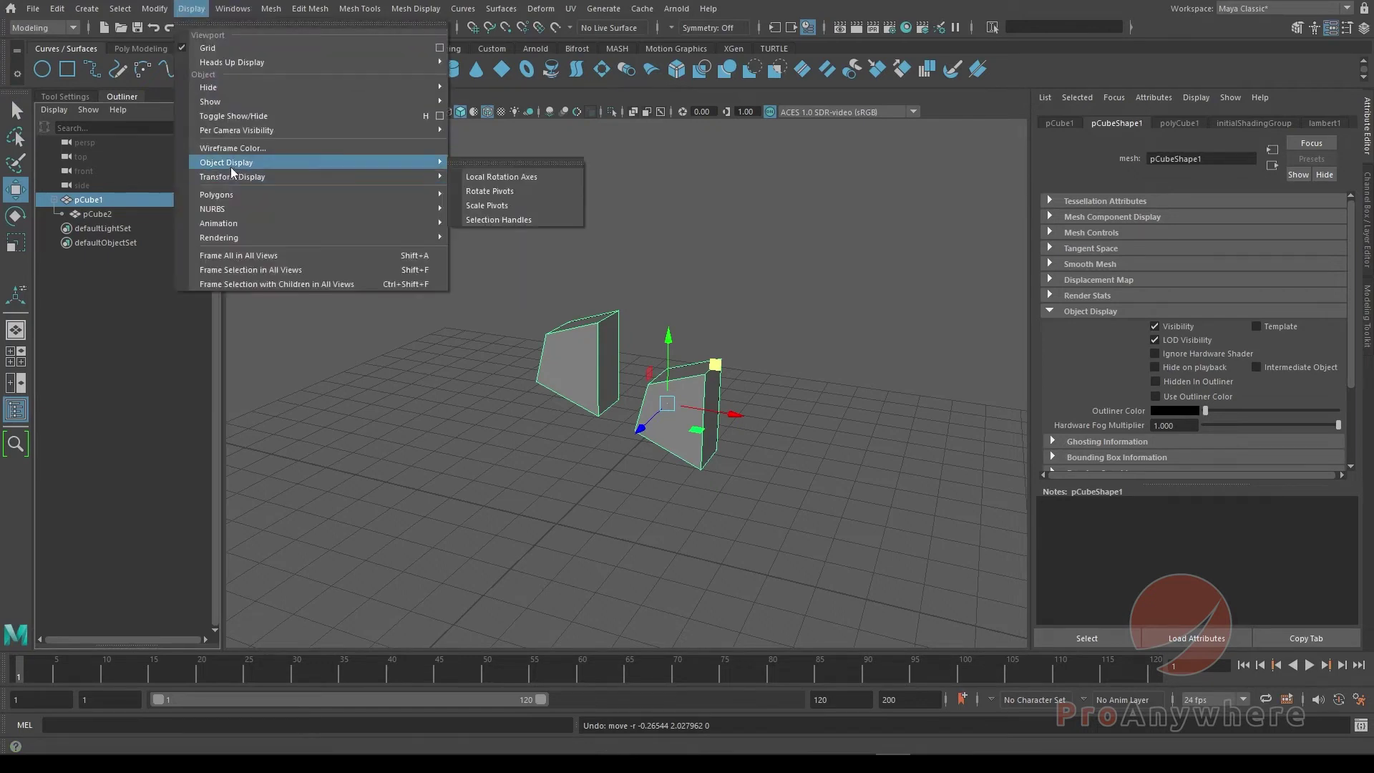
click(482, 163)
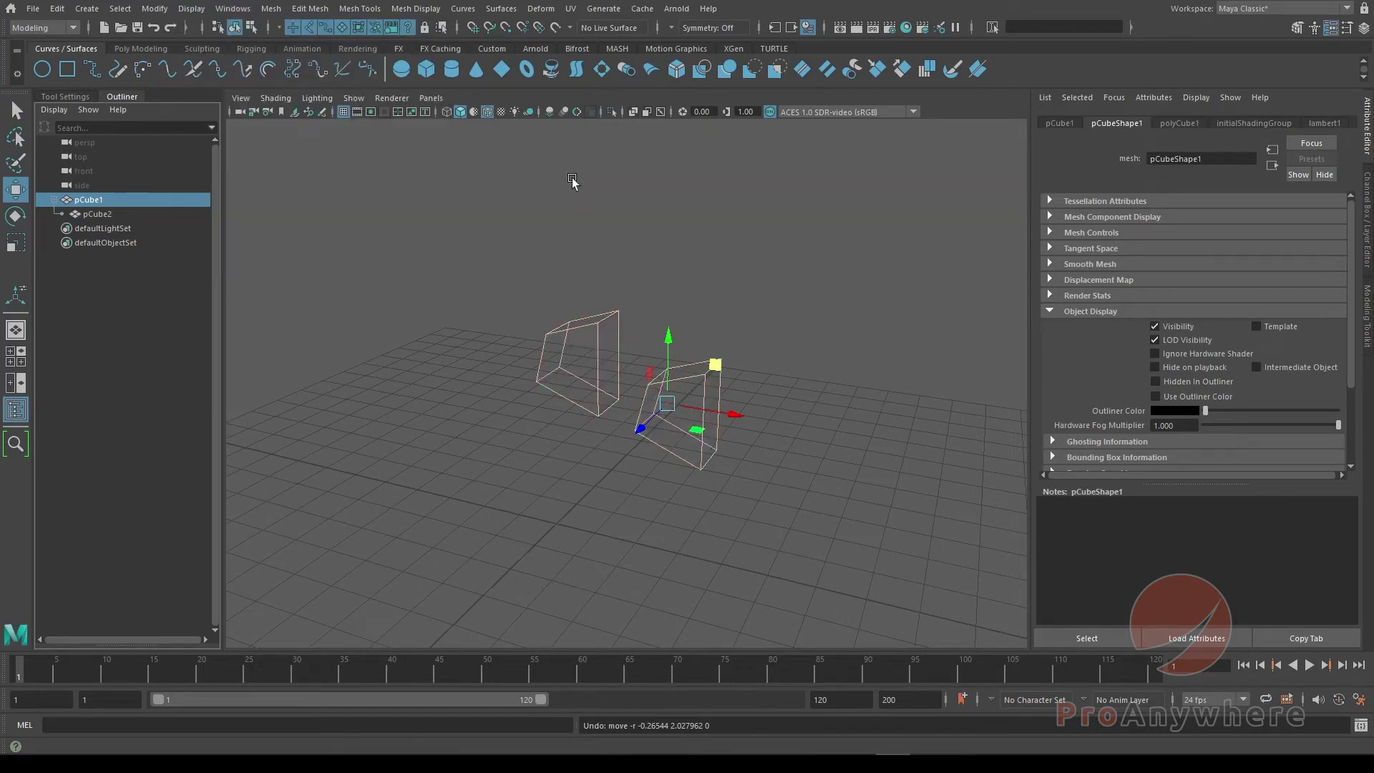
click(546, 307)
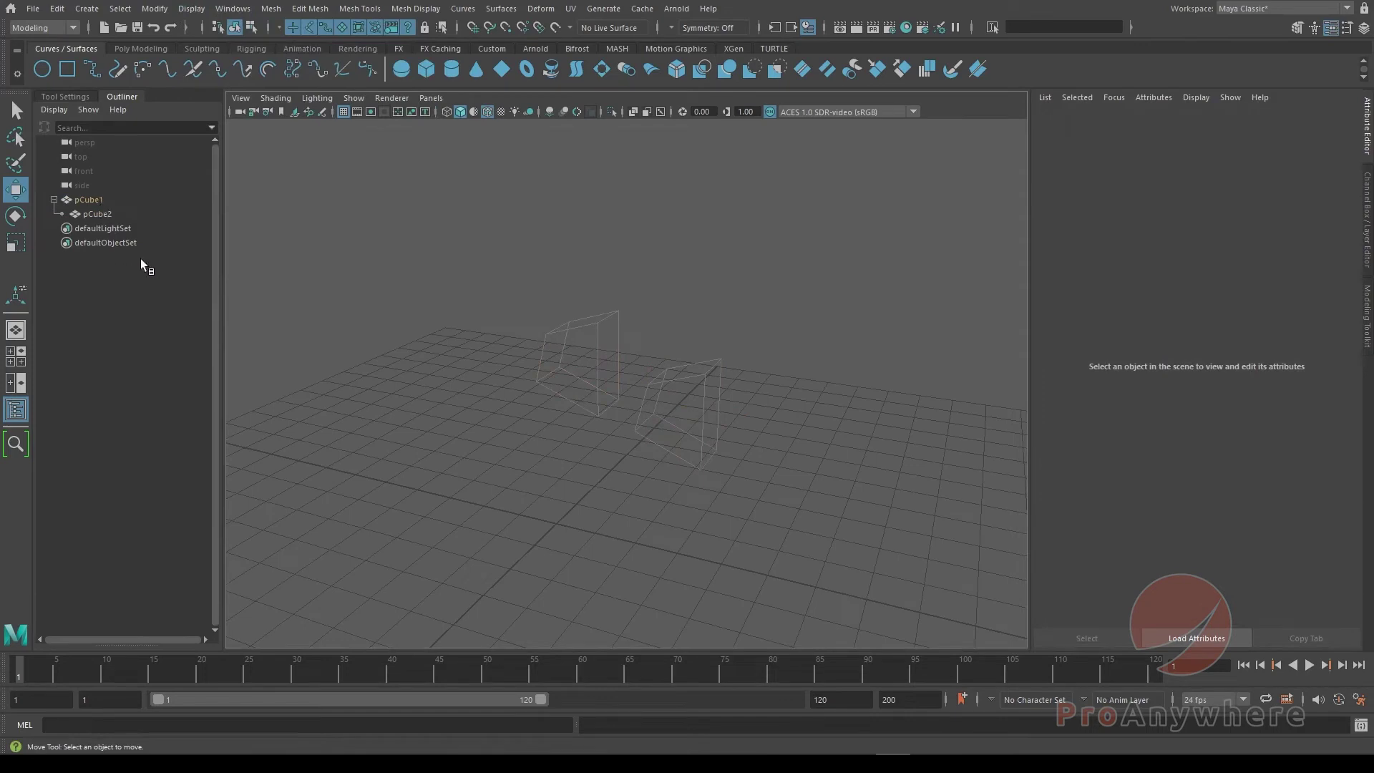
drag(585, 295, 734, 463)
Select pCube1 in the Outliner, check its transform node's Template attribute, and apply the Untemplate object display.
click(93, 199)
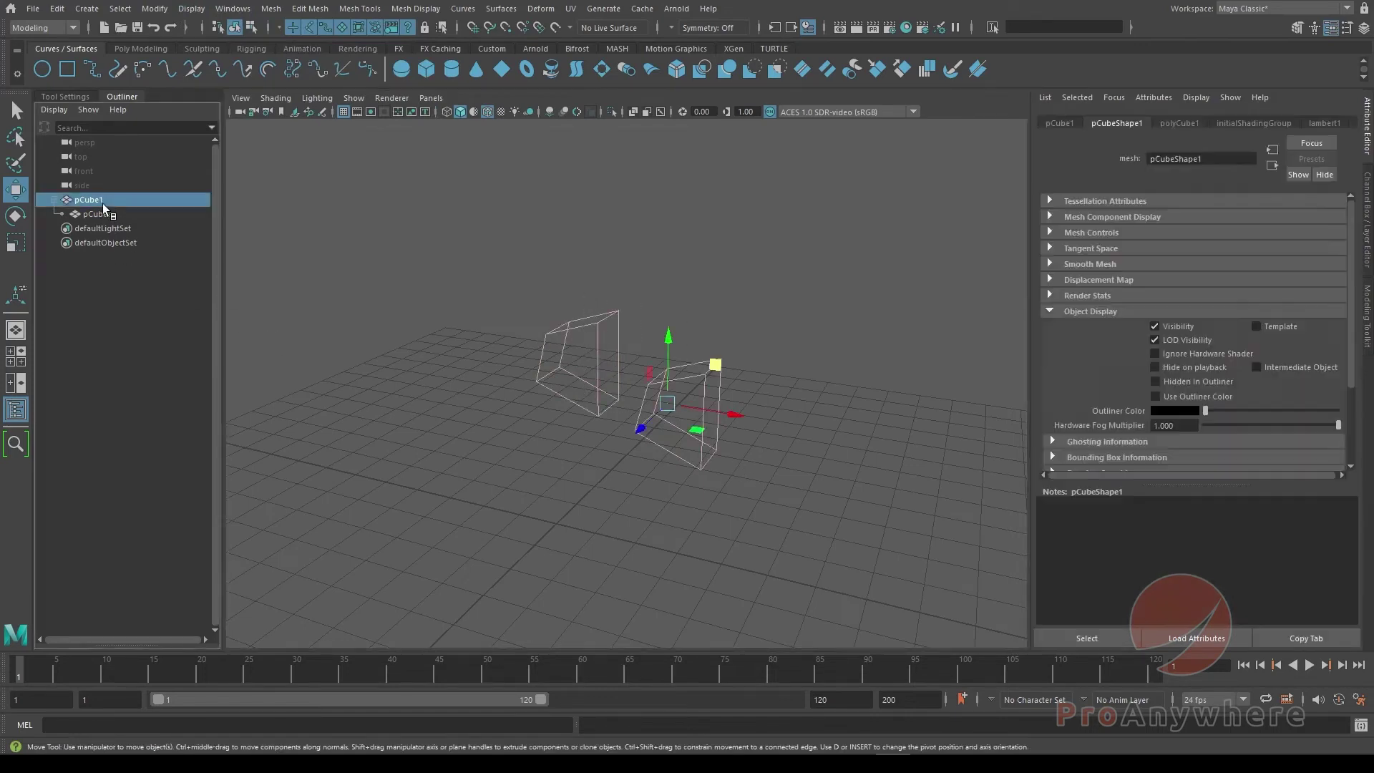
click(1069, 124)
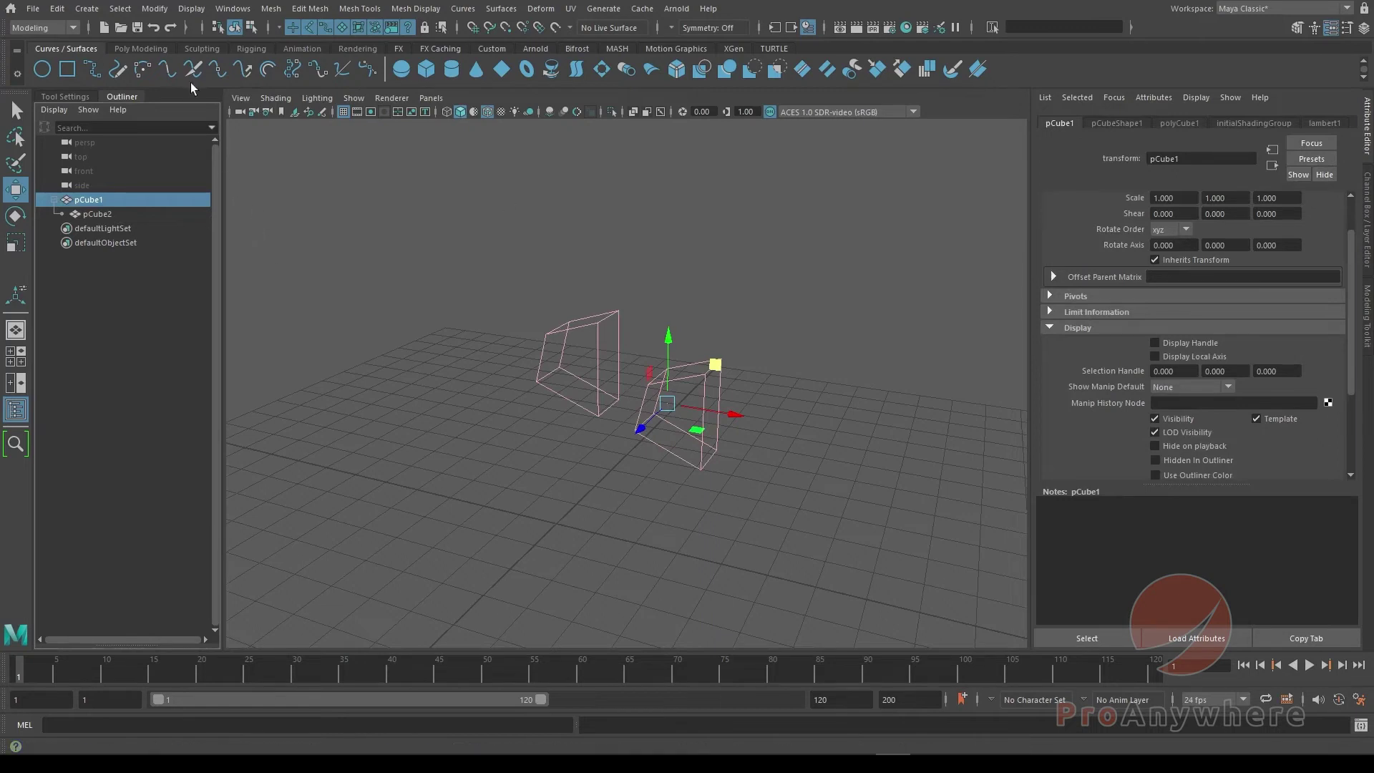
click(191, 9)
mouse_move(209, 178)
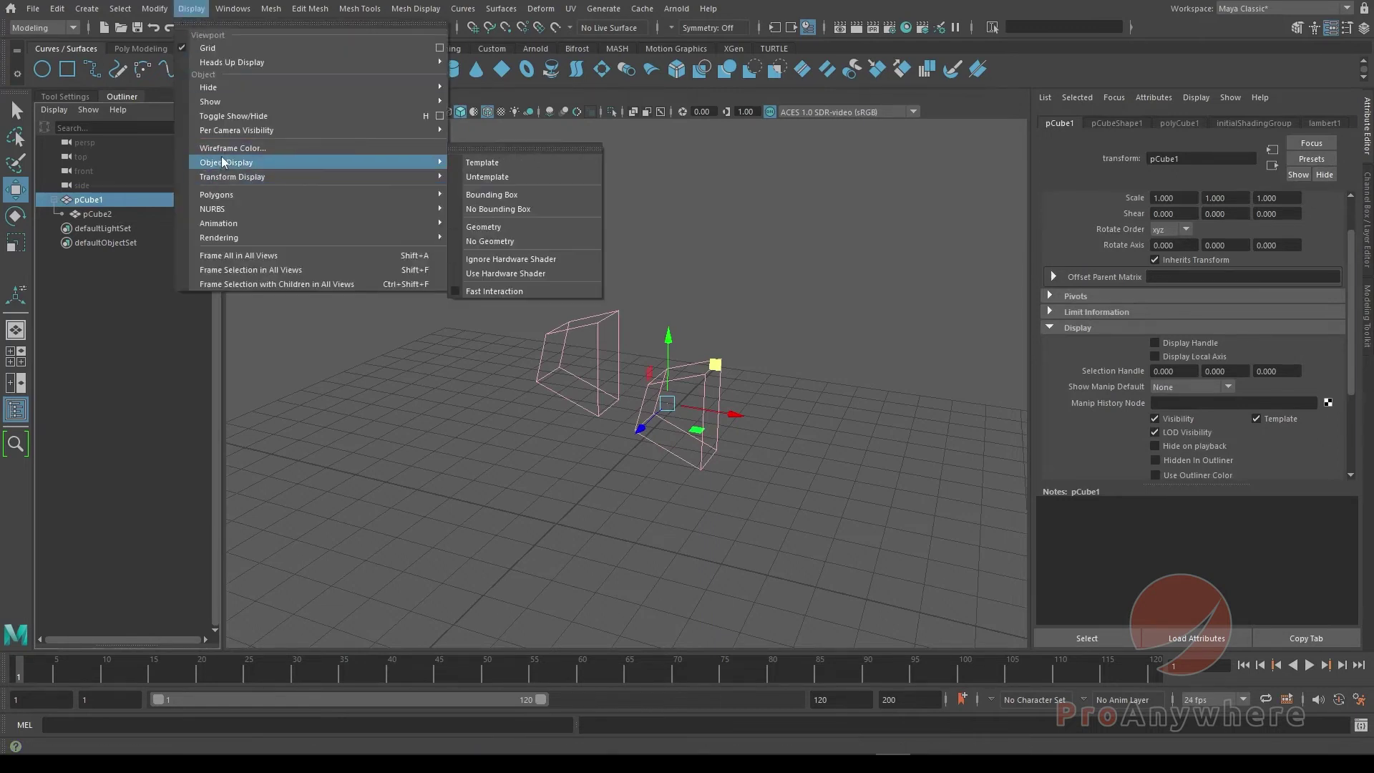
click(526, 178)
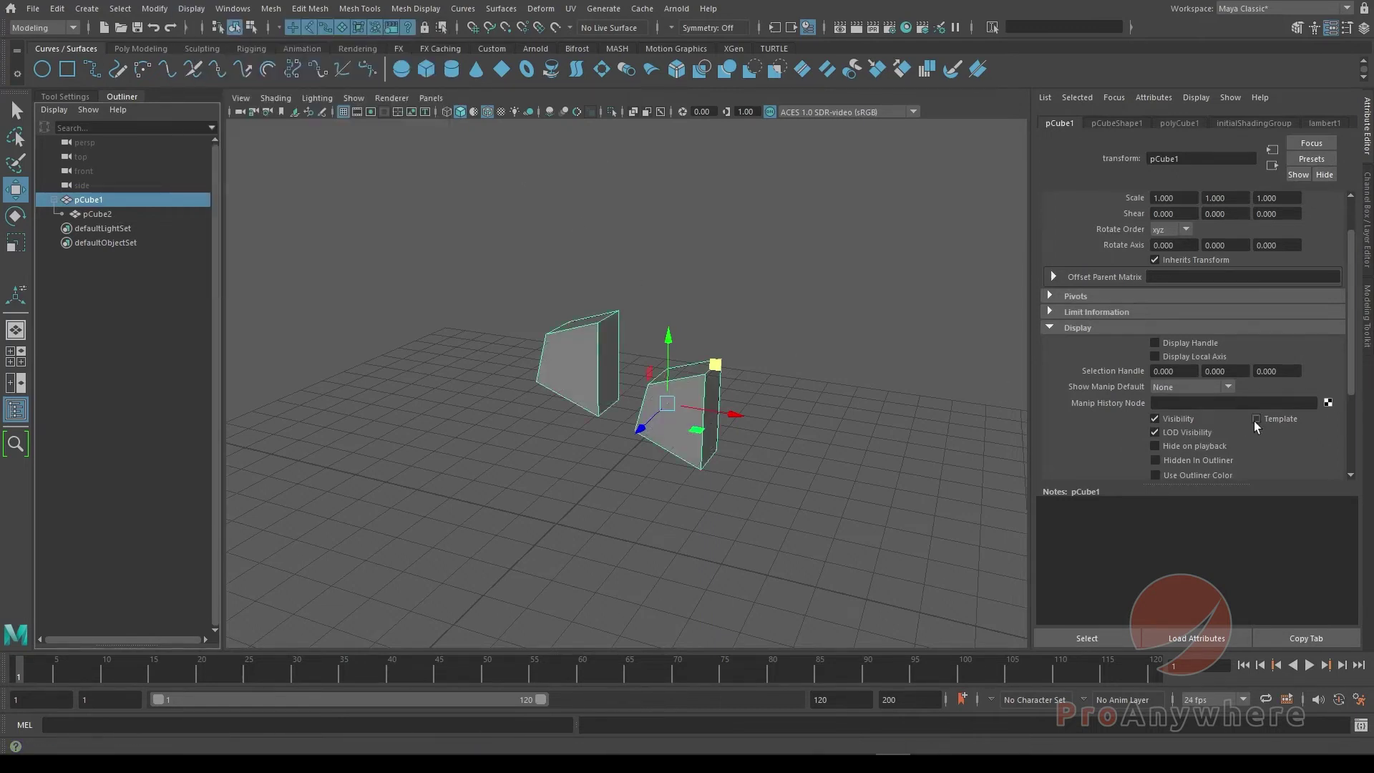
Select the child pCube2 in the viewport and view the attributes of its shape node pCubeShape2.
click(355, 272)
drag(526, 289, 571, 384)
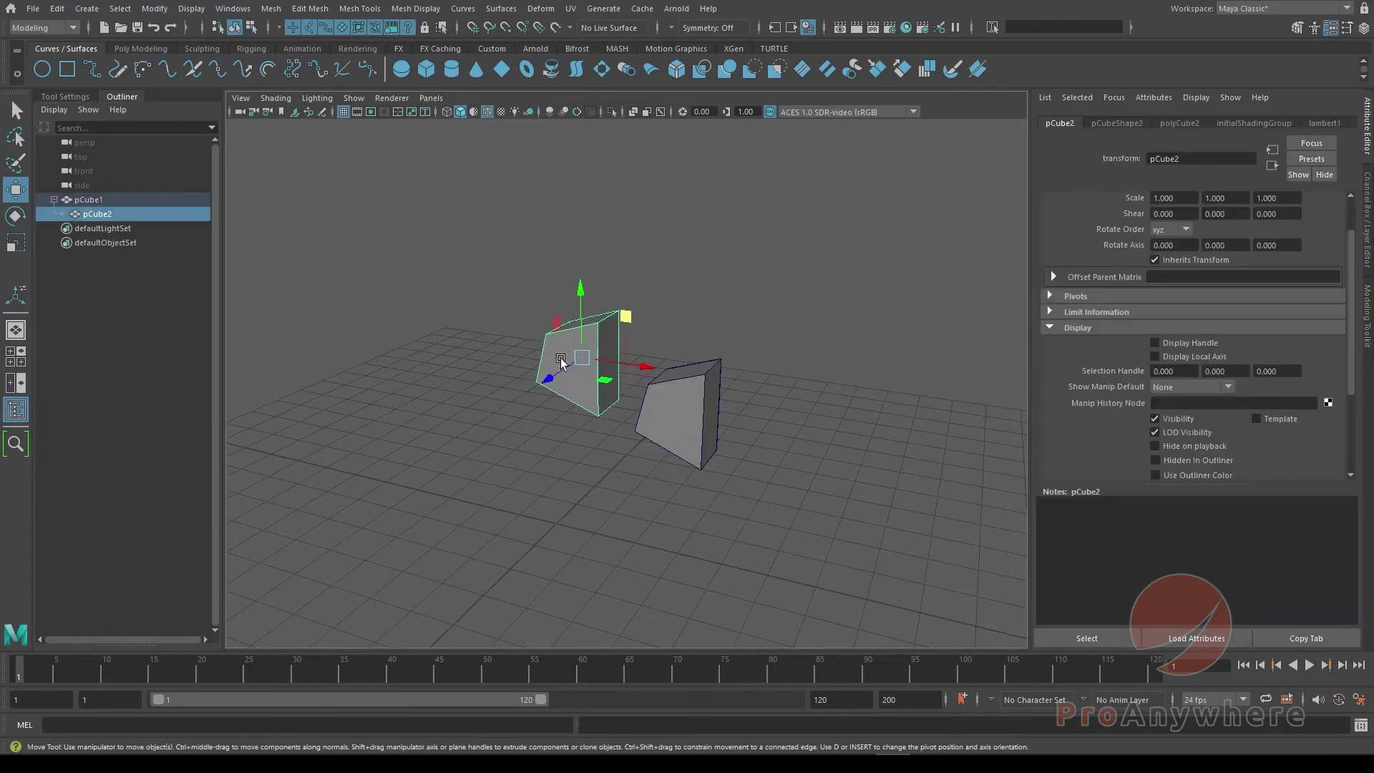
click(1115, 125)
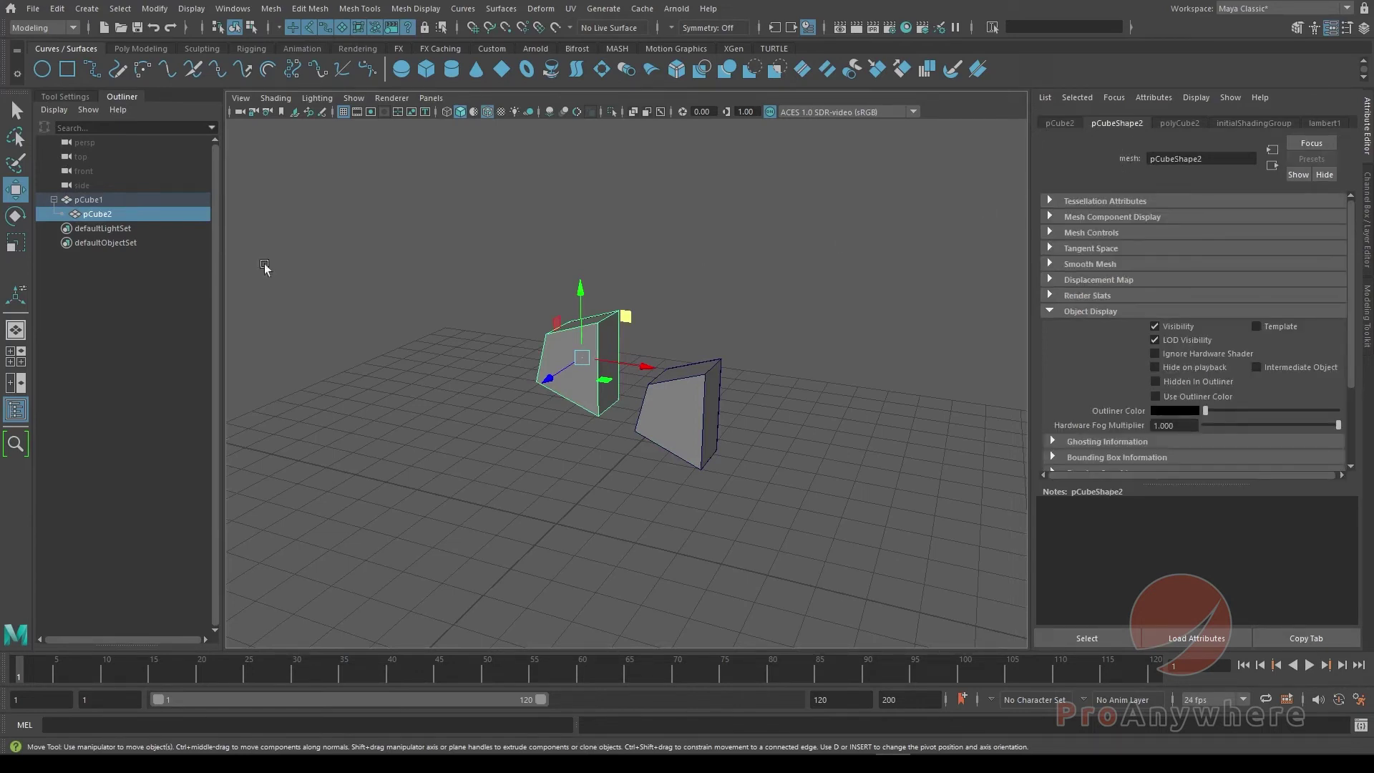
Show shape nodes in the Outliner, expand pCube2, and select pCubeShape1.
click(56, 110)
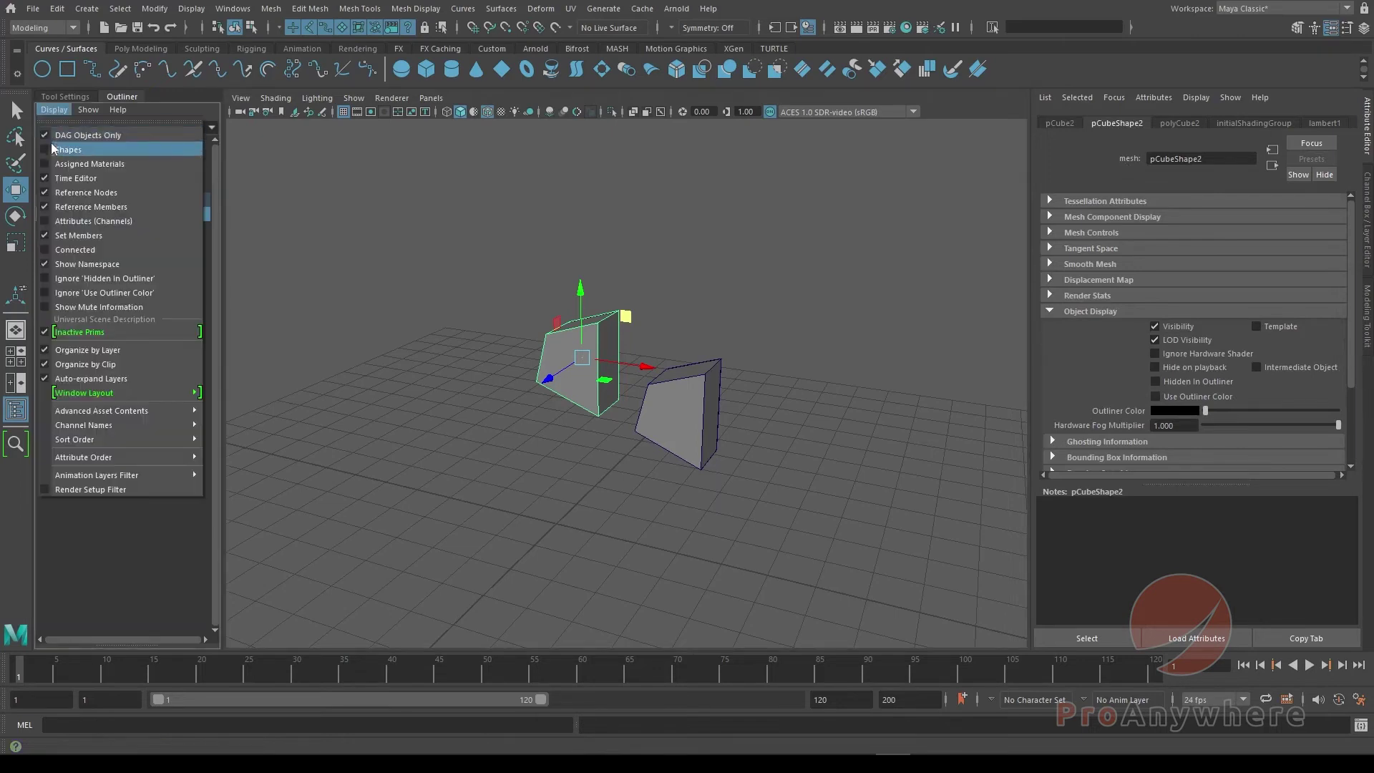
click(61, 136)
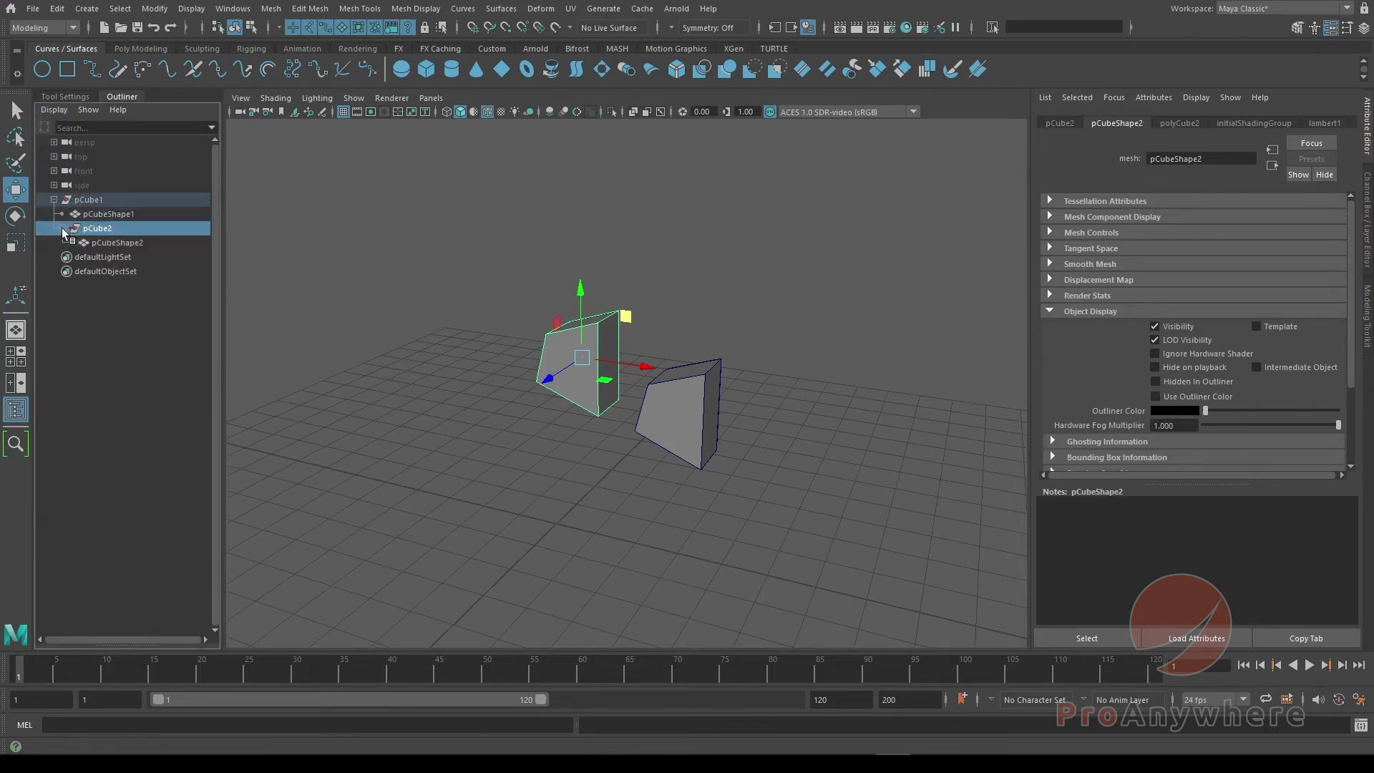
click(62, 229)
click(105, 213)
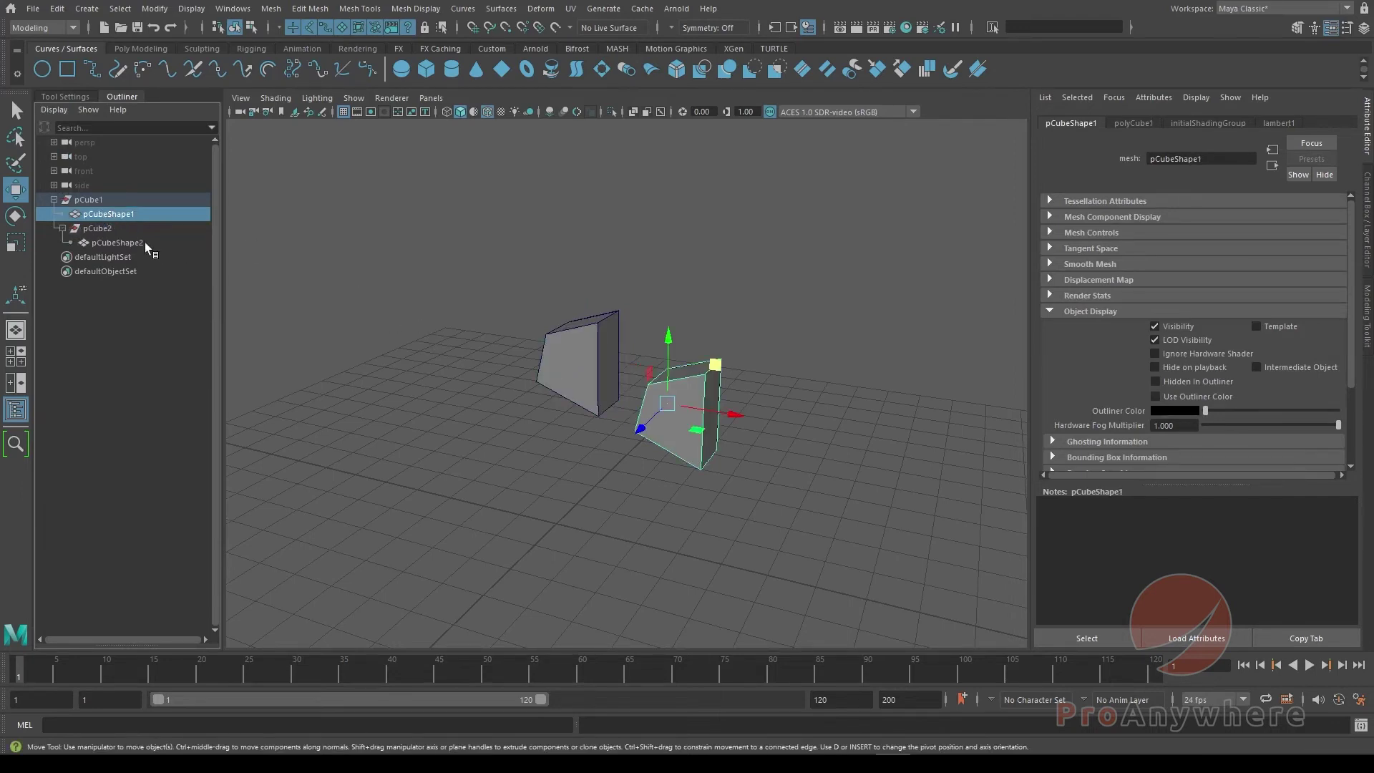
Test moving the pCube1 transform together with its child and undo the move.
click(98, 201)
drag(708, 372, 725, 351)
key(ctrl+z)
Turn on the Template attribute on the pCubeShape1 shape node and clear the selection.
click(127, 216)
click(1257, 326)
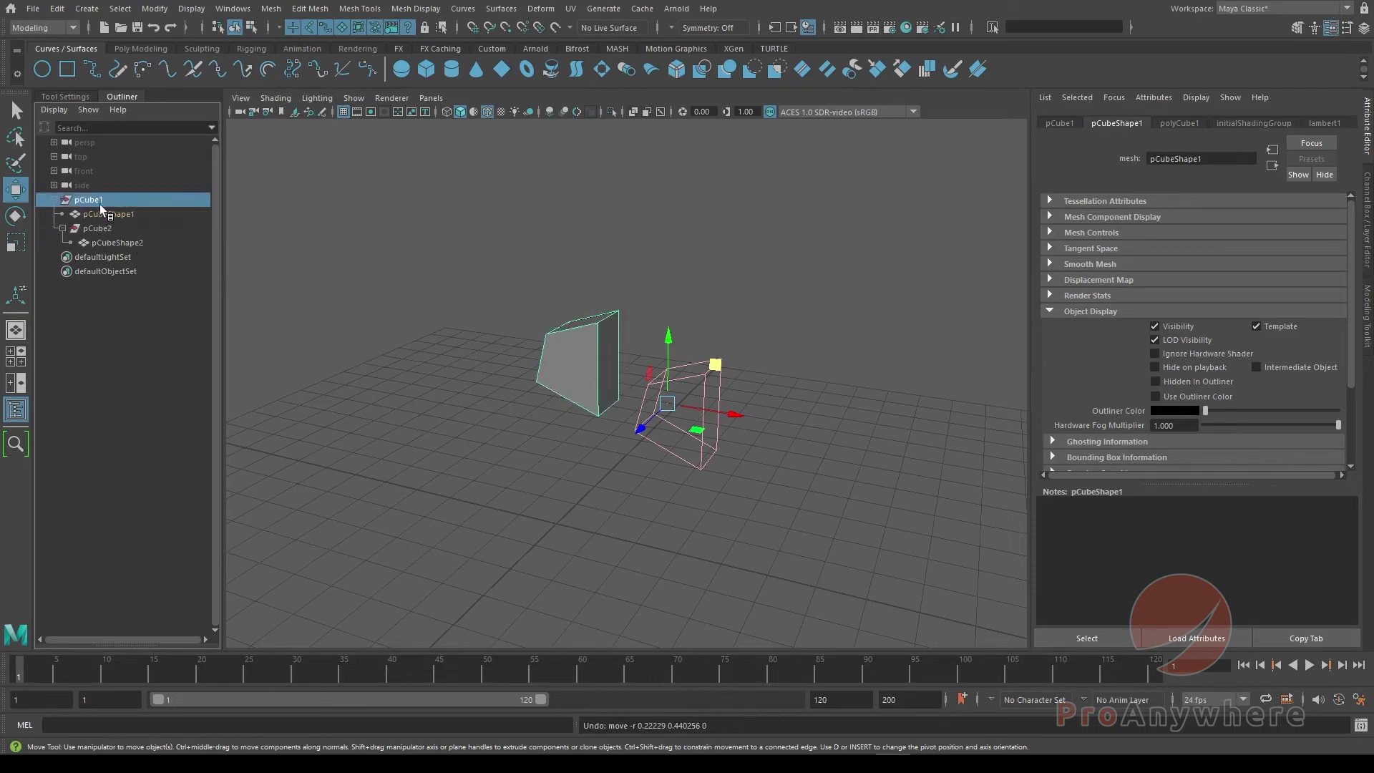
click(517, 370)
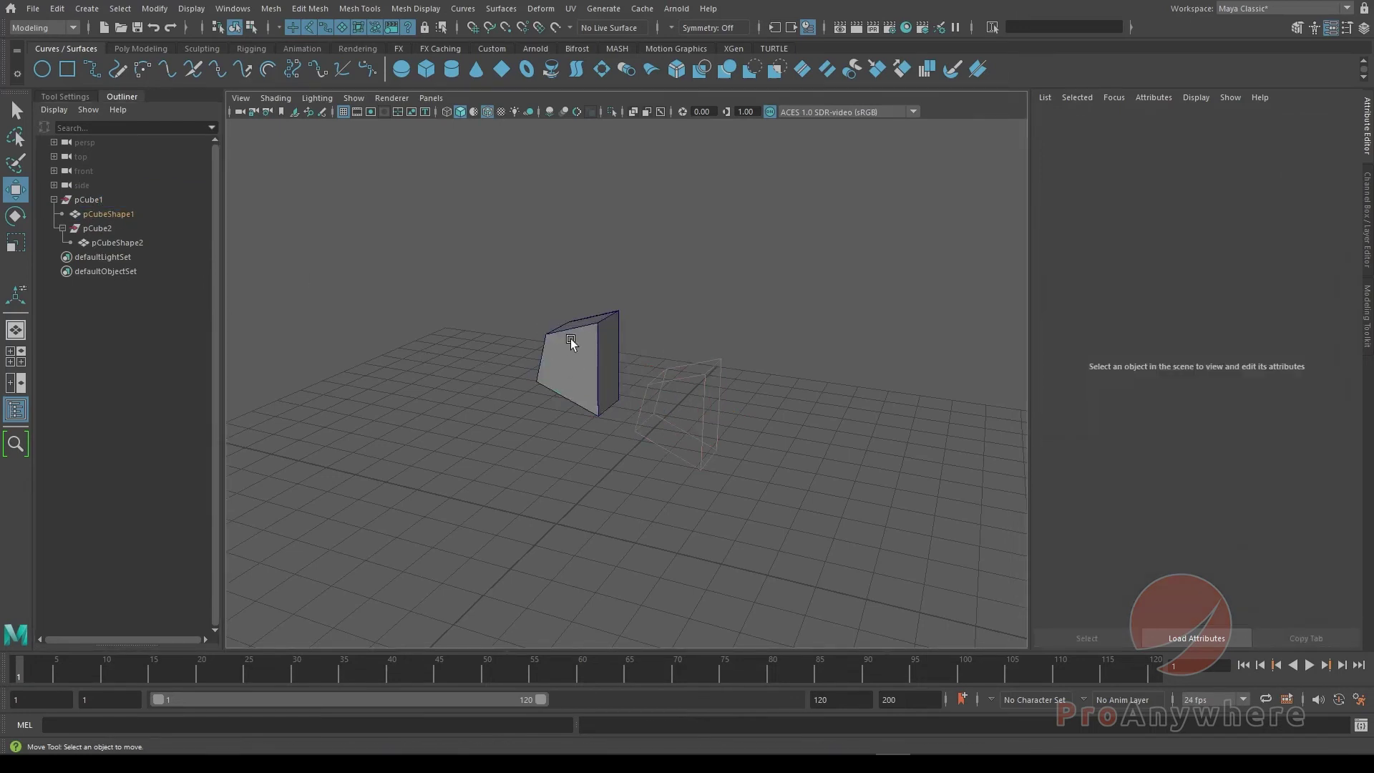